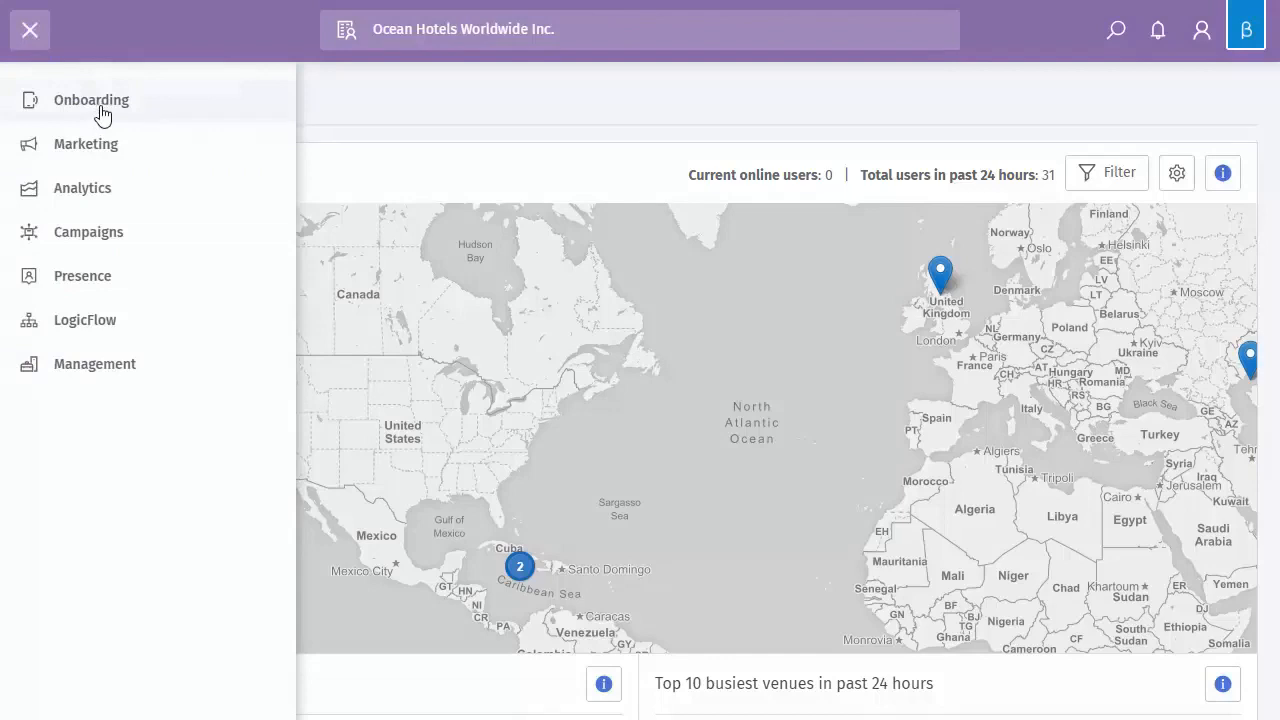
Expand Onboarding in the side menu and open the Splash pages template list
click(101, 108)
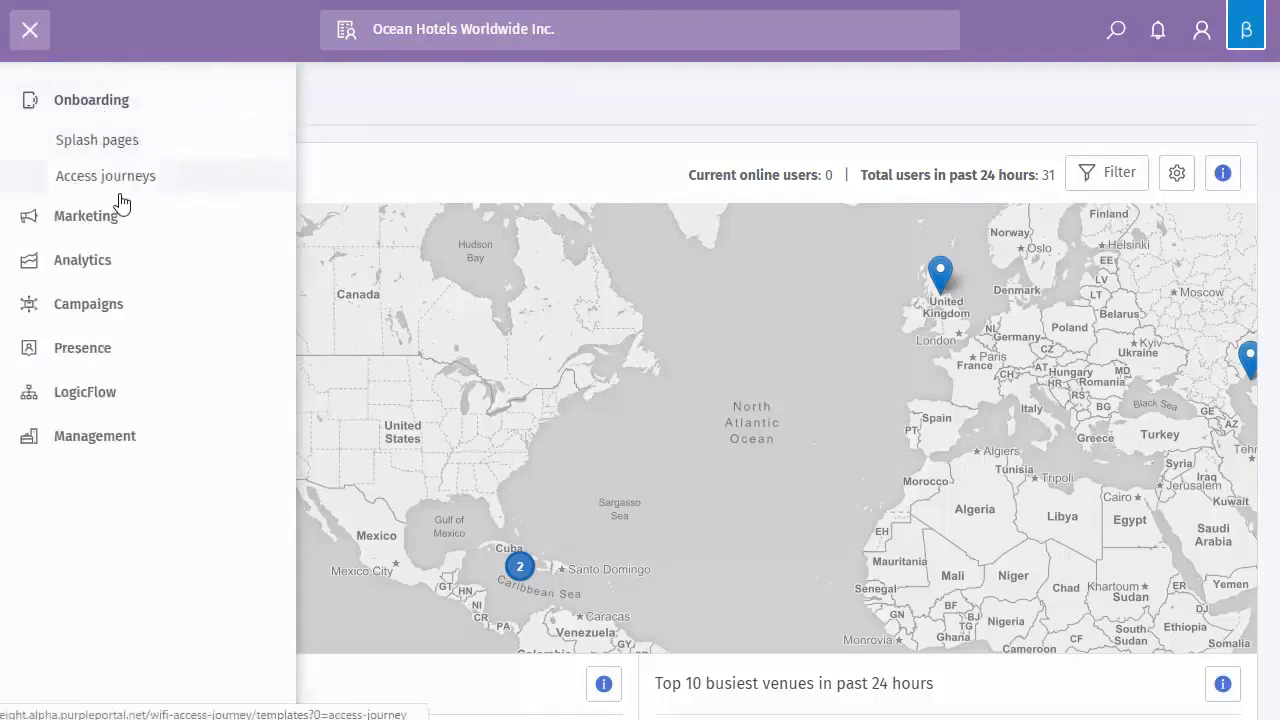
click(96, 145)
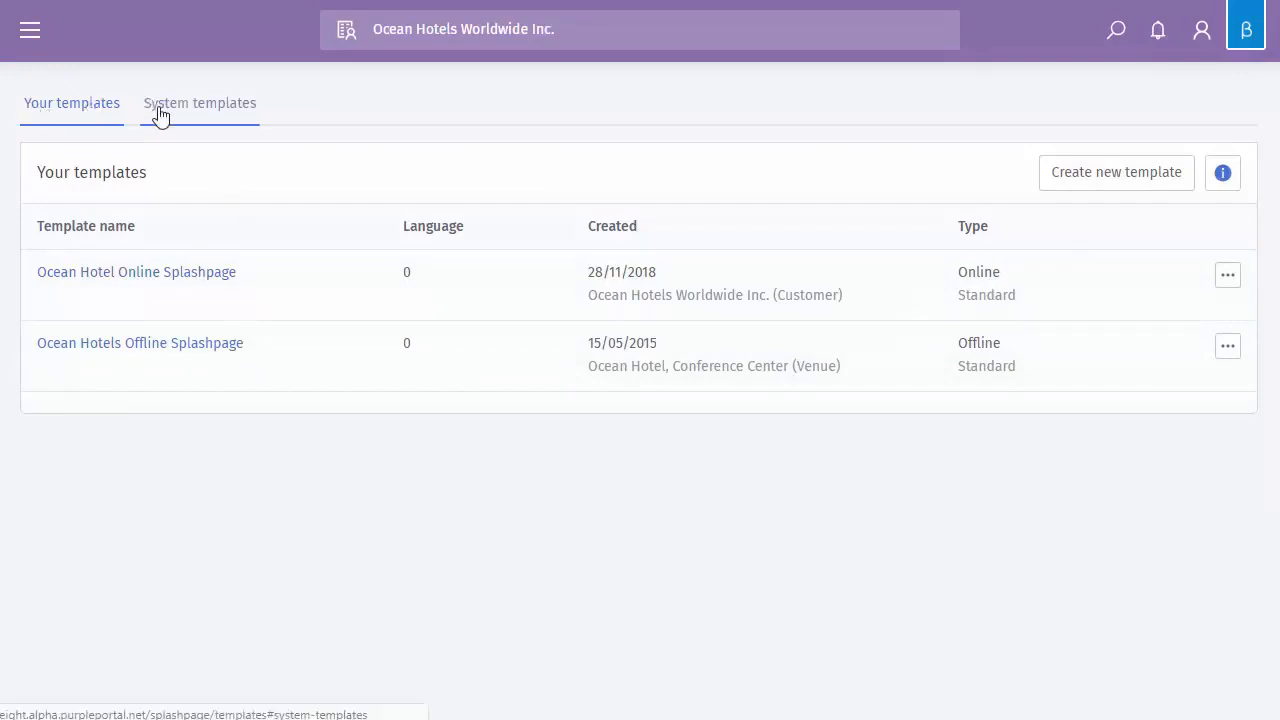
click(195, 120)
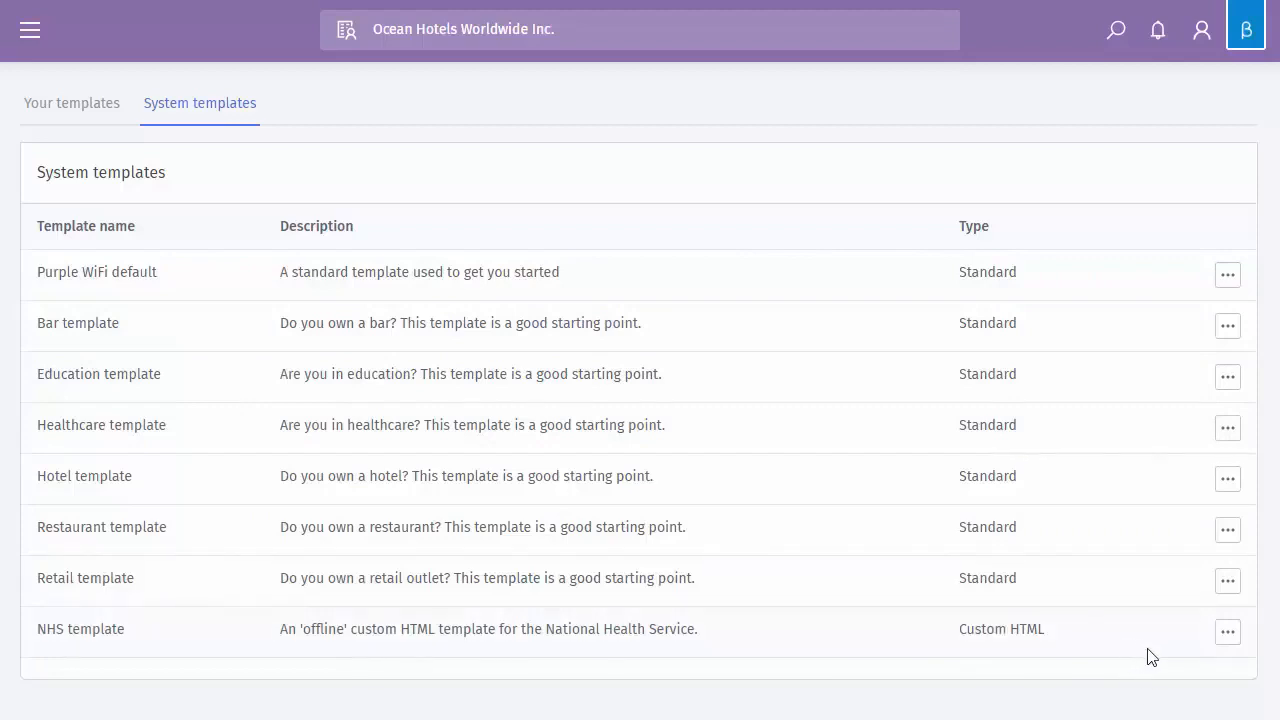
click(1228, 278)
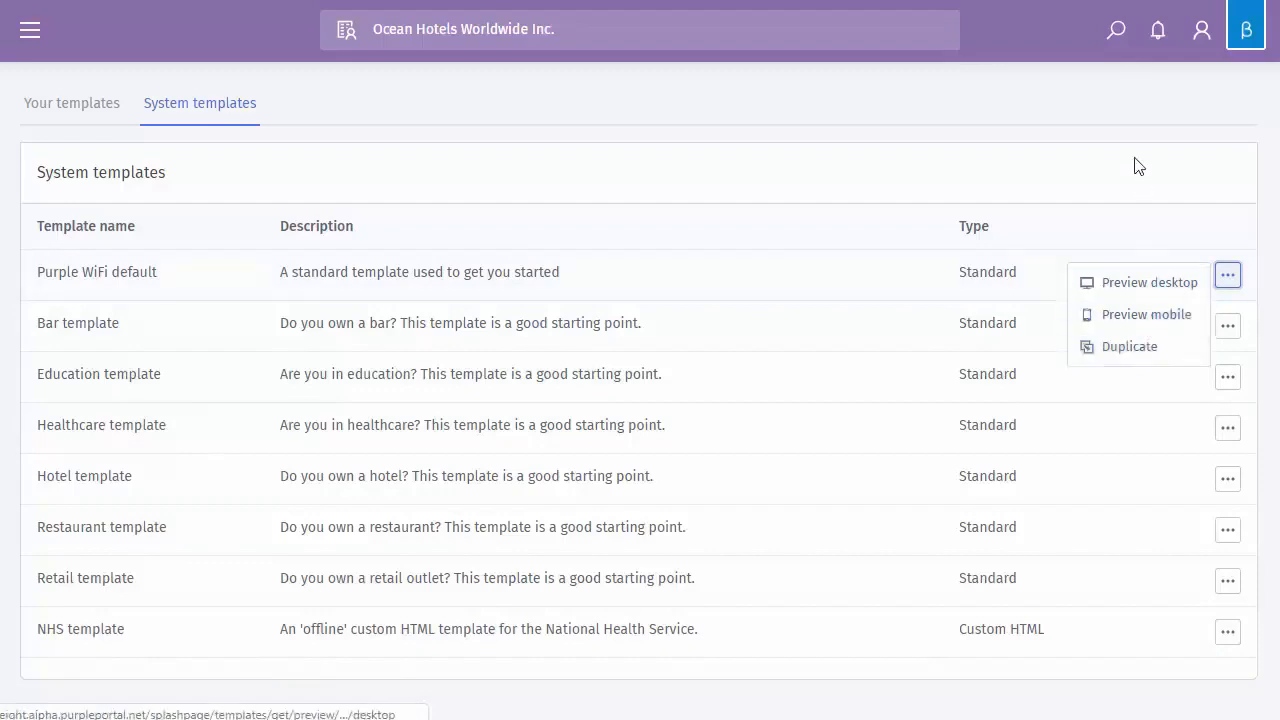
click(1224, 652)
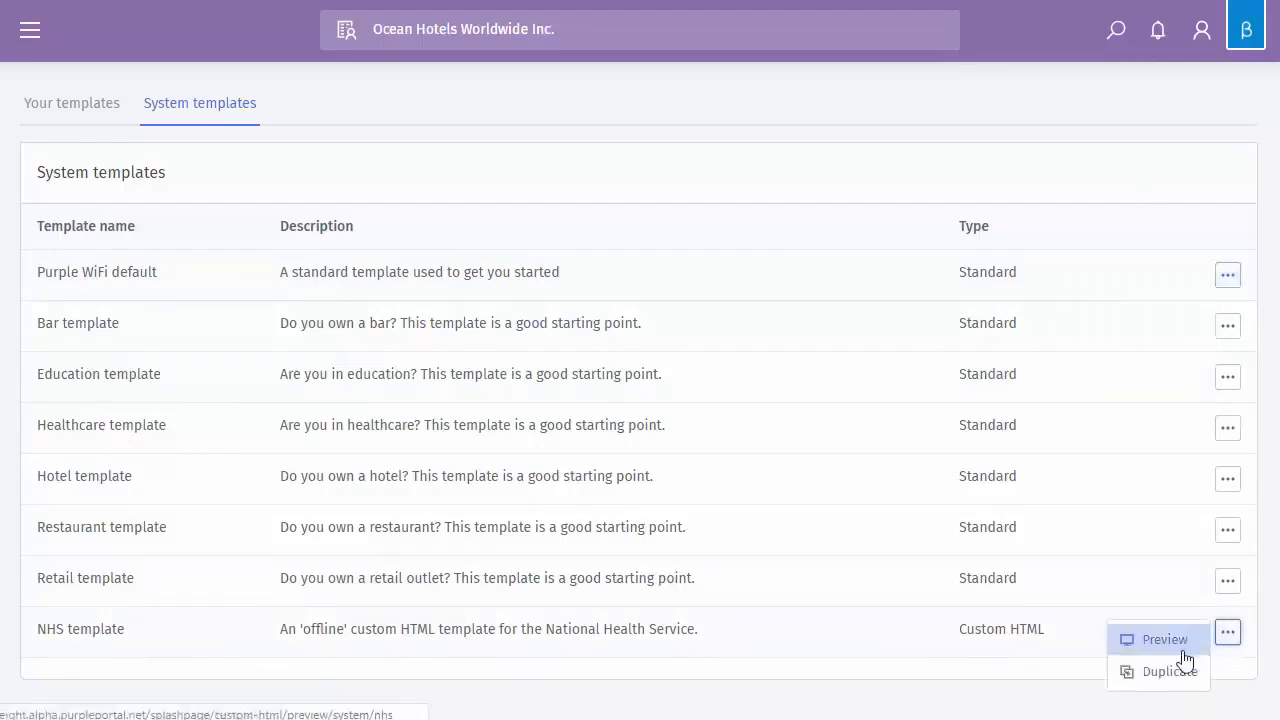
click(1185, 648)
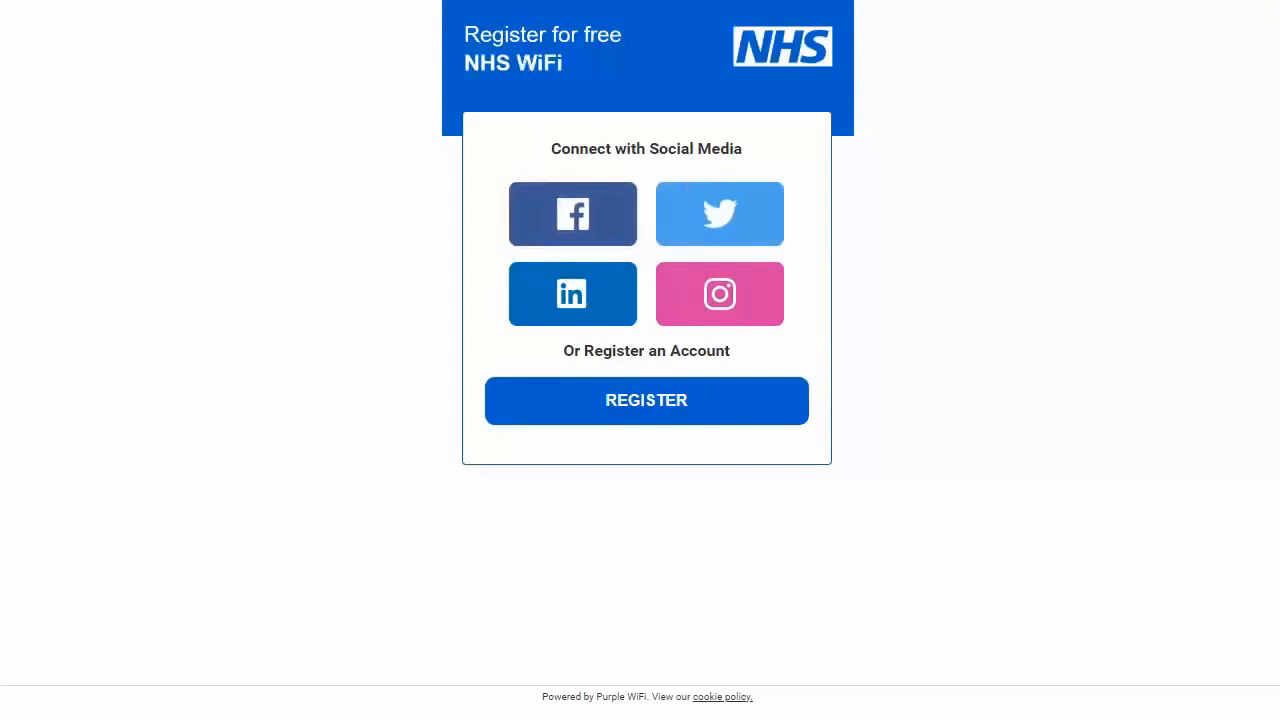
key(Escape)
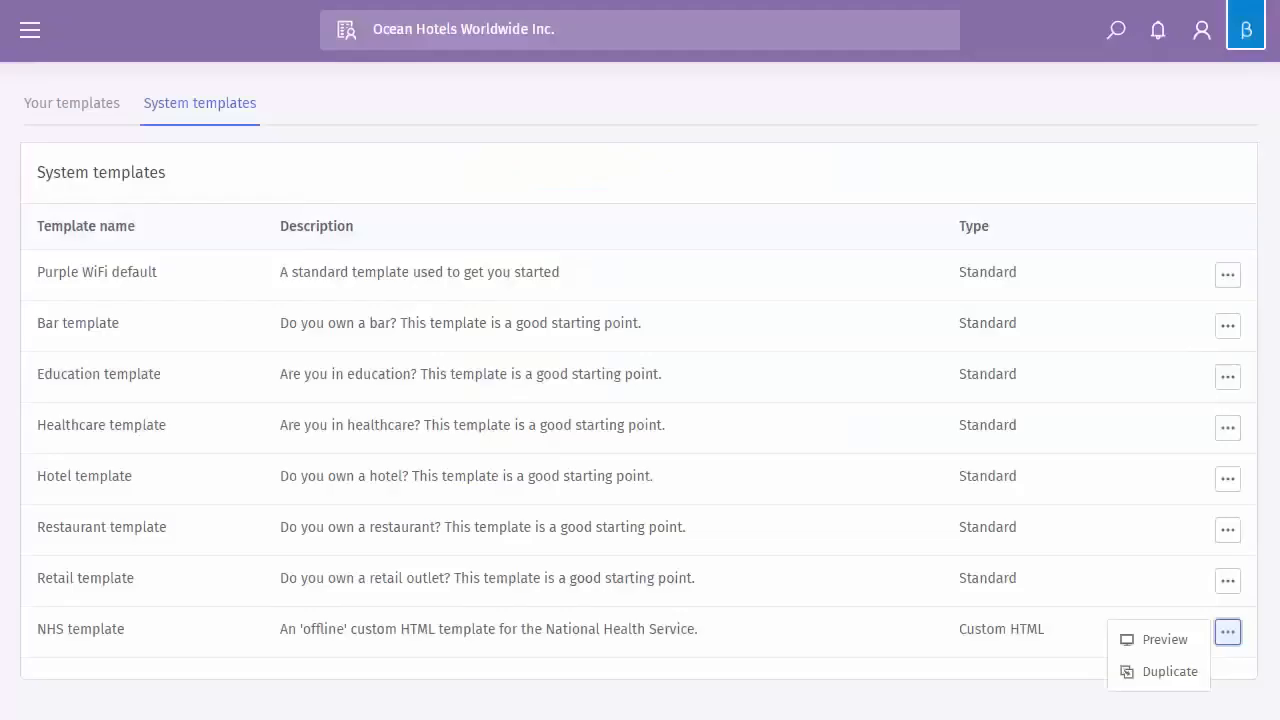
click(1227, 275)
click(1182, 289)
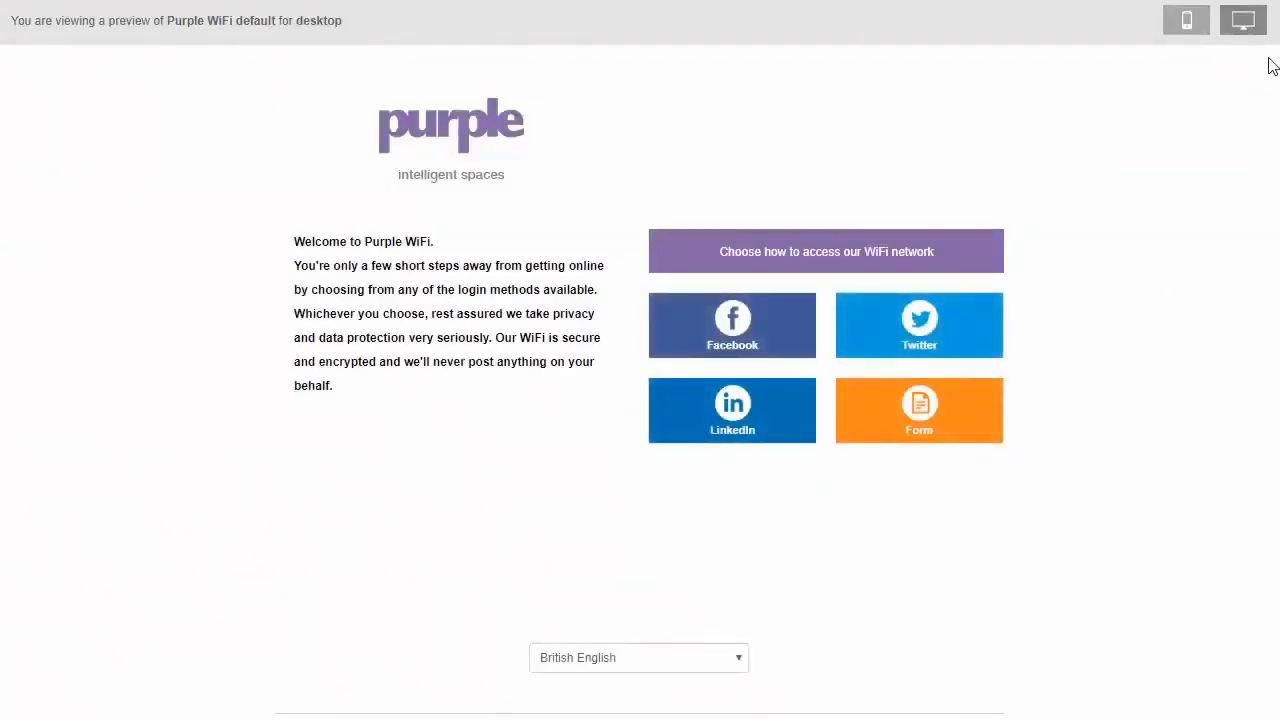
click(1189, 22)
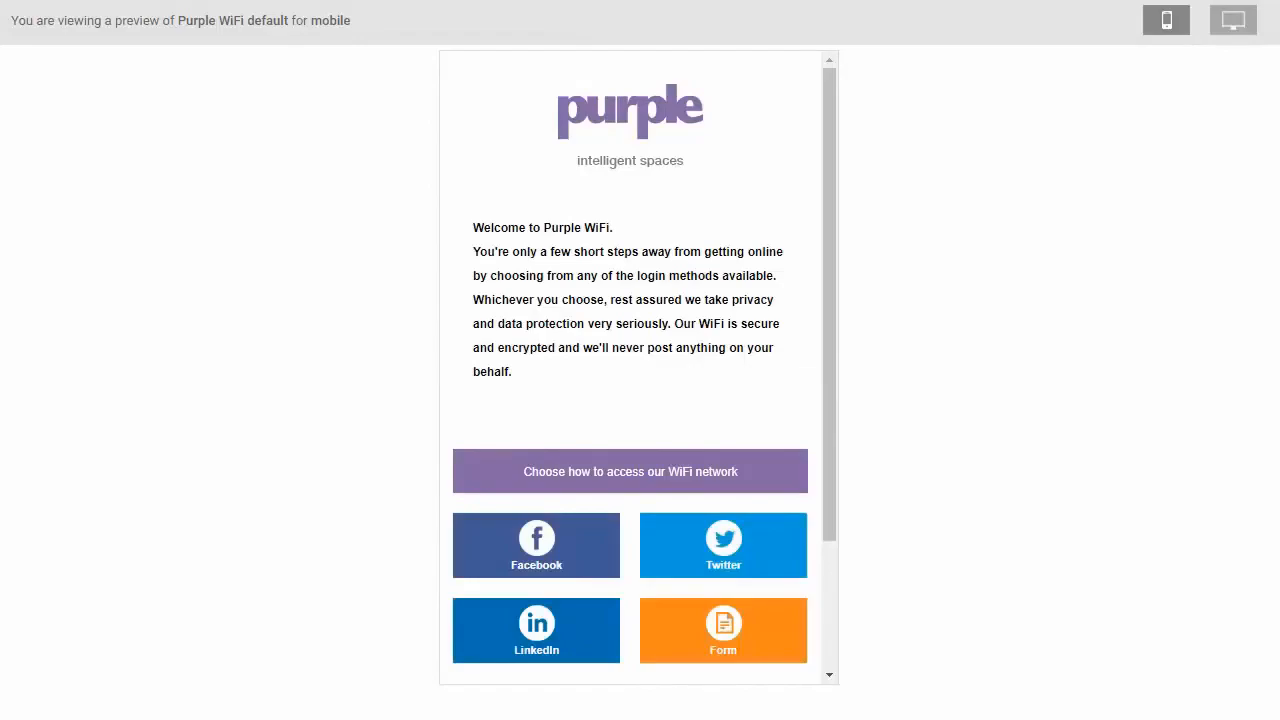
key(ctrl+w)
click(93, 113)
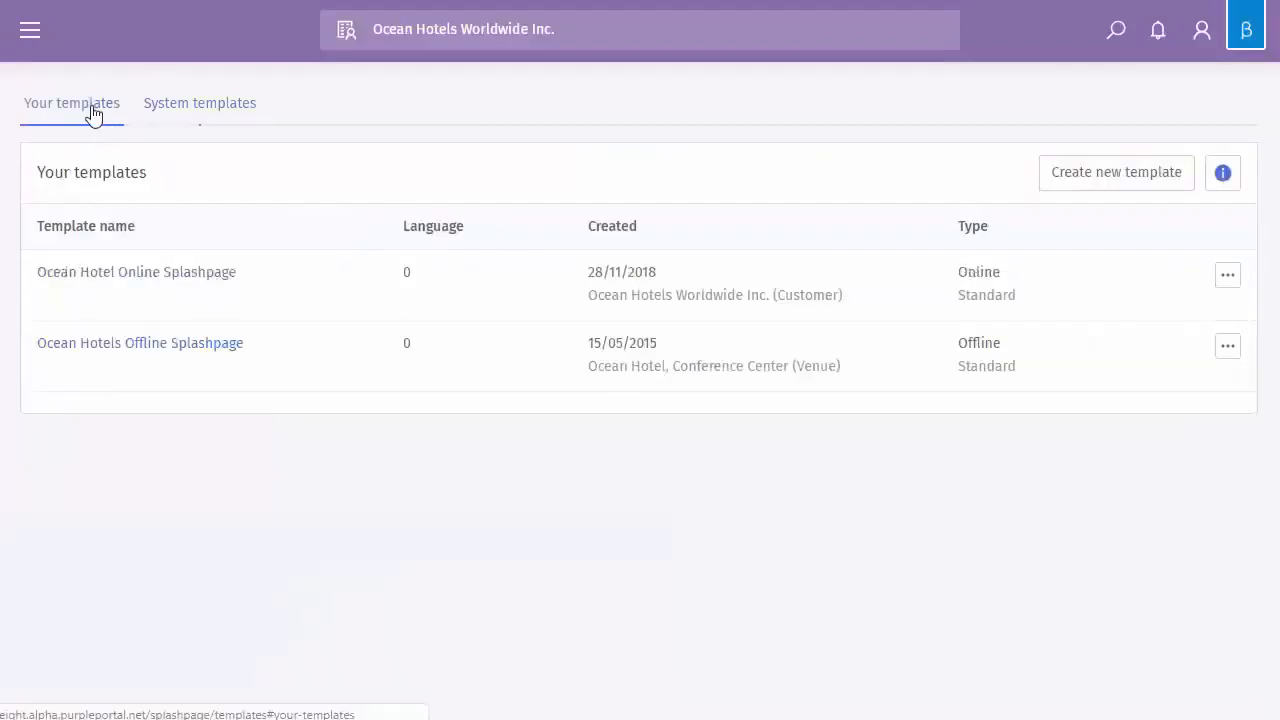
click(1227, 285)
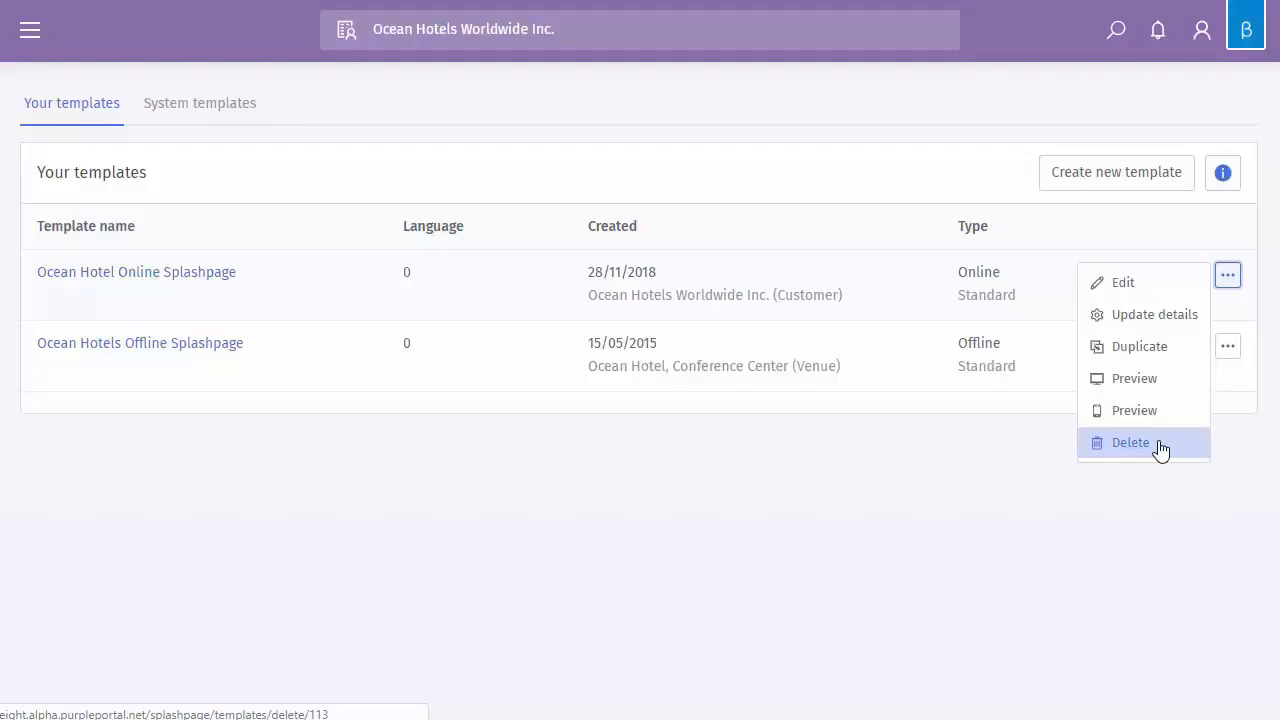
click(1229, 280)
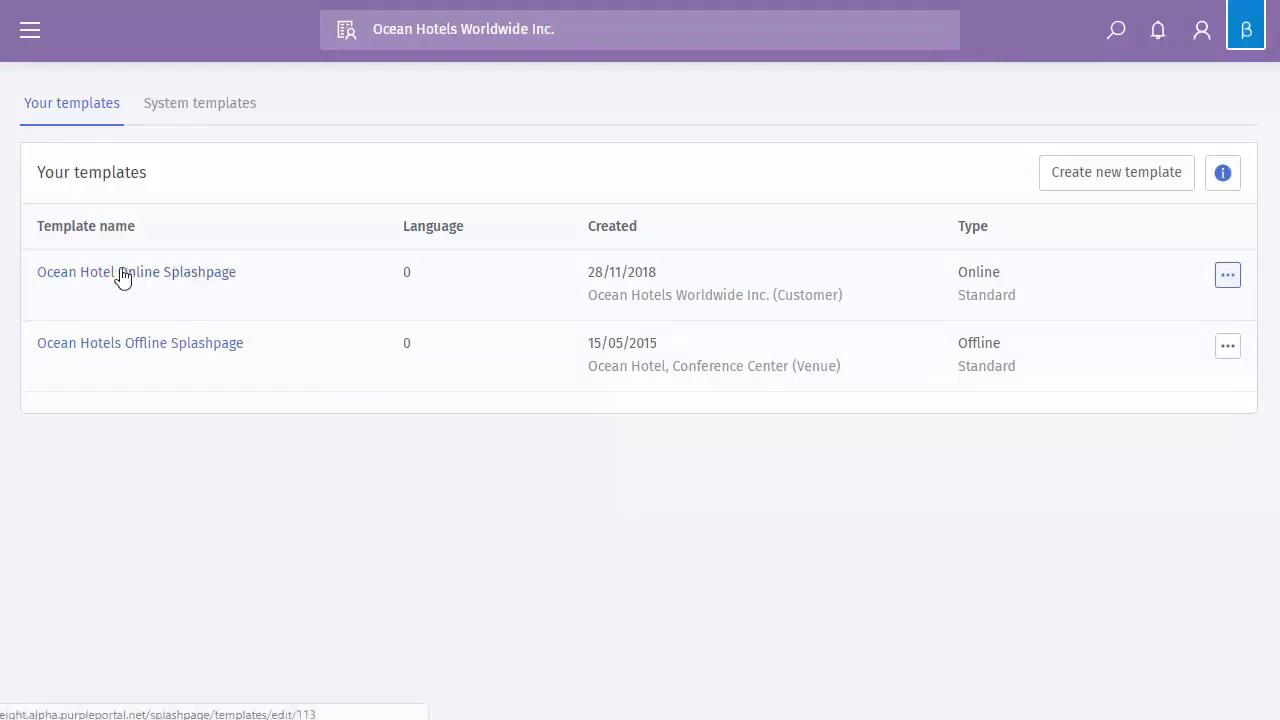
click(1082, 180)
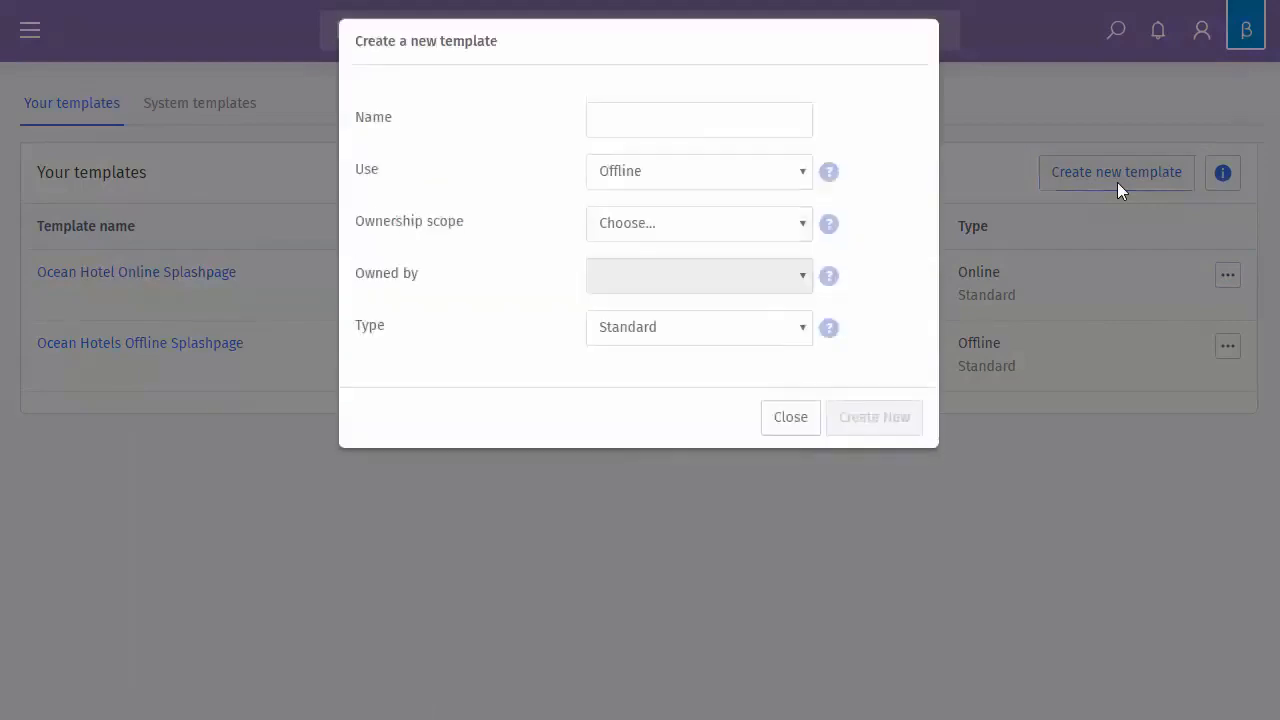
click(646, 180)
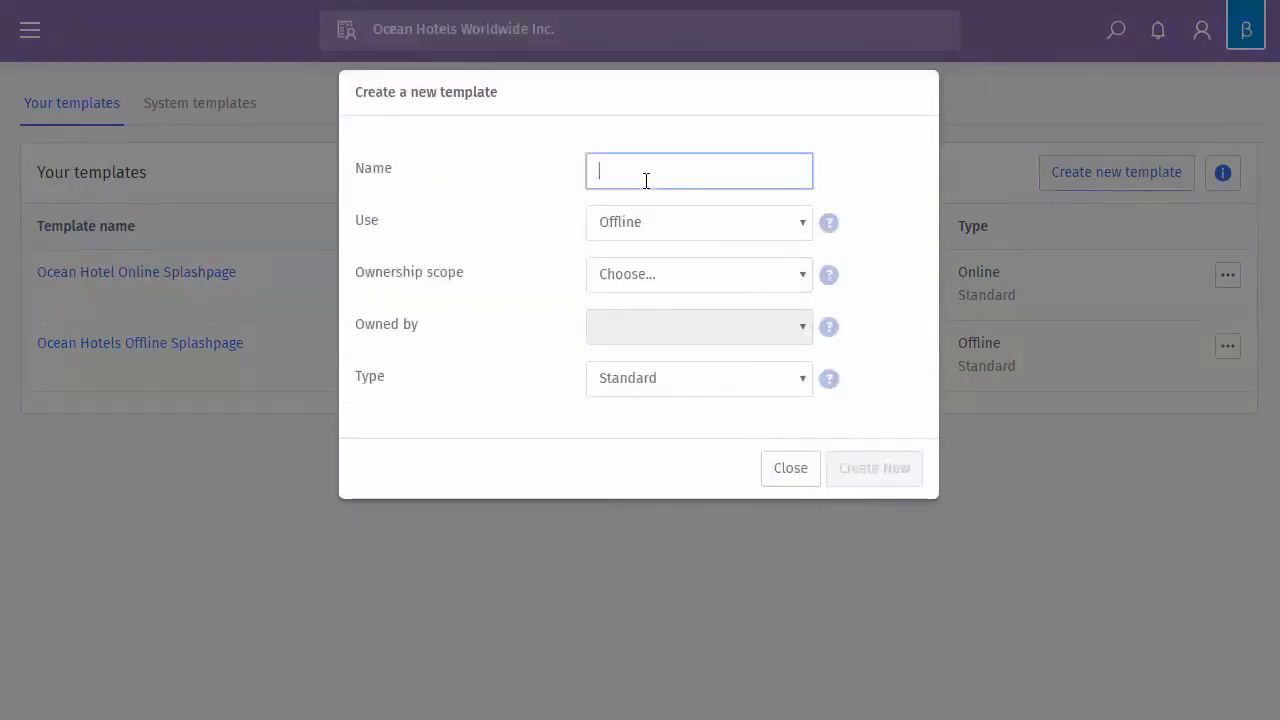
click(666, 231)
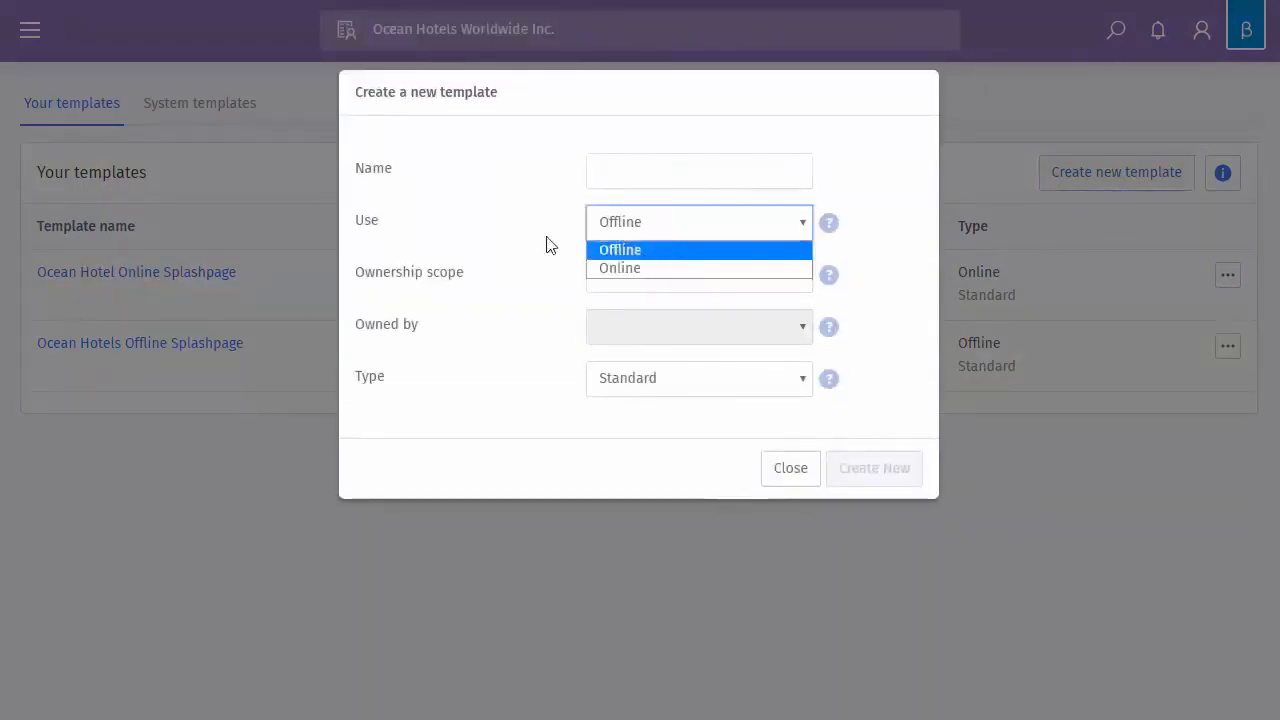
click(483, 224)
click(660, 276)
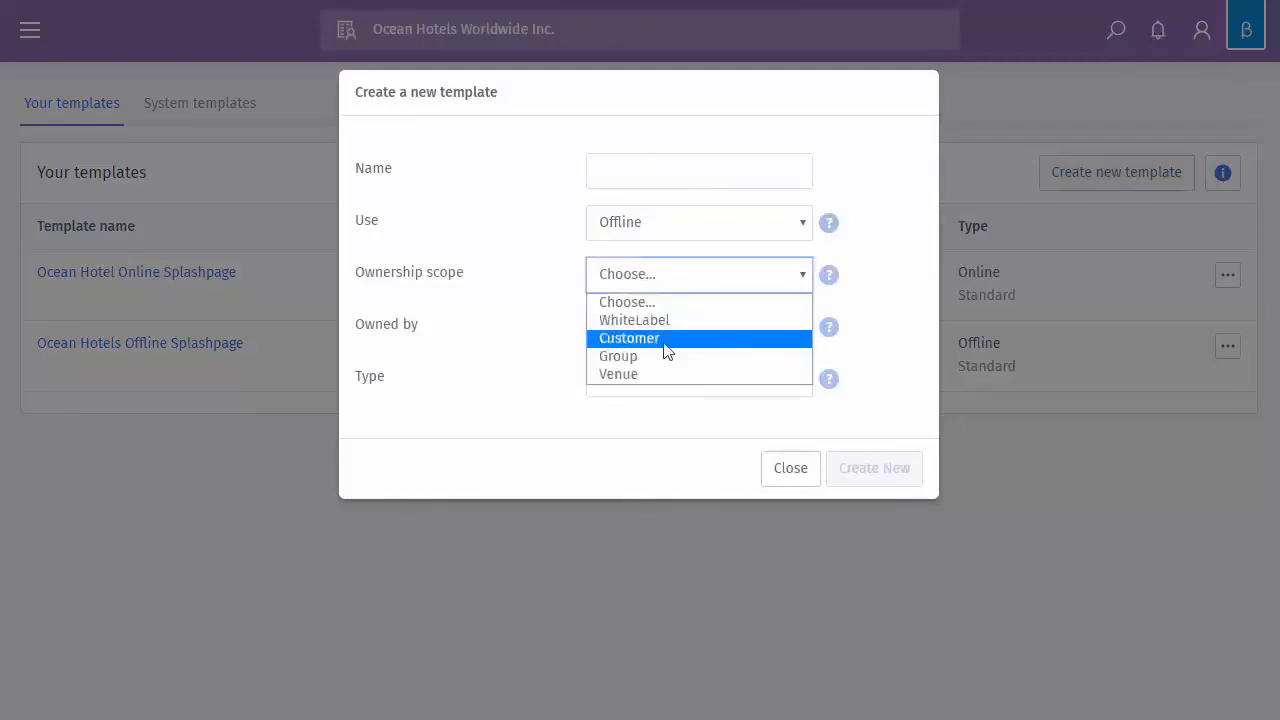
click(536, 221)
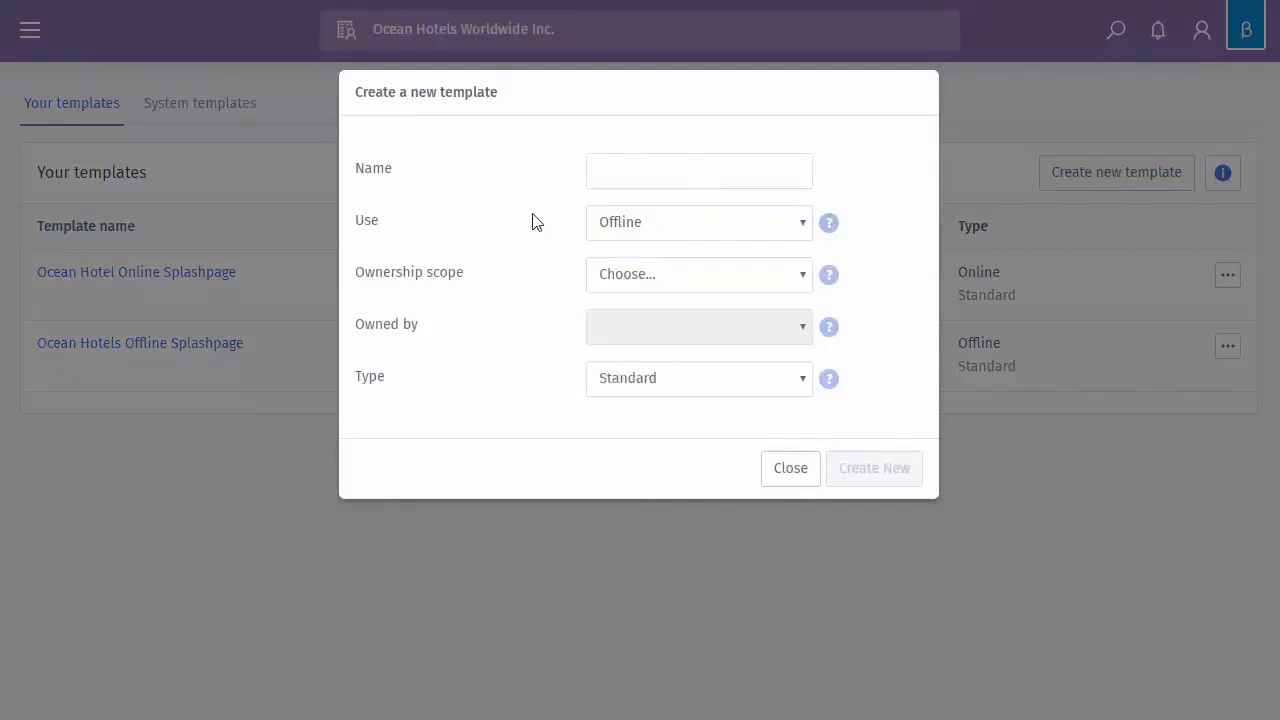
click(782, 378)
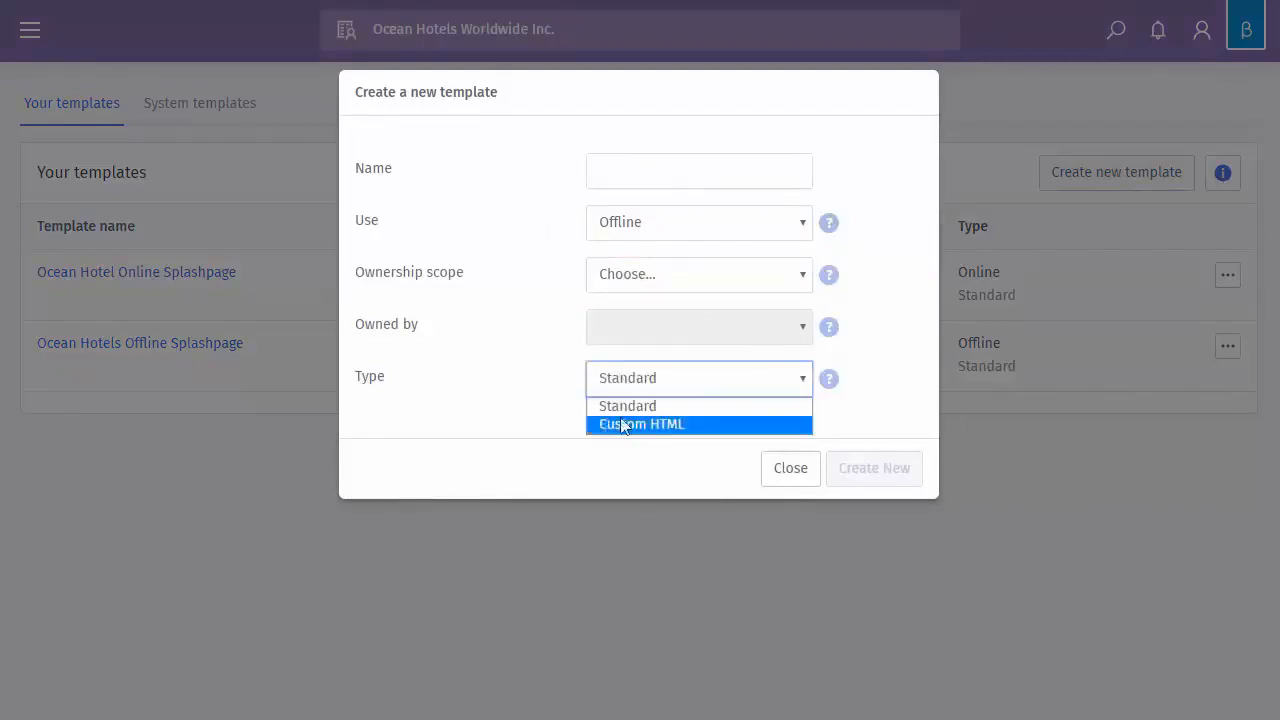
click(792, 472)
click(790, 468)
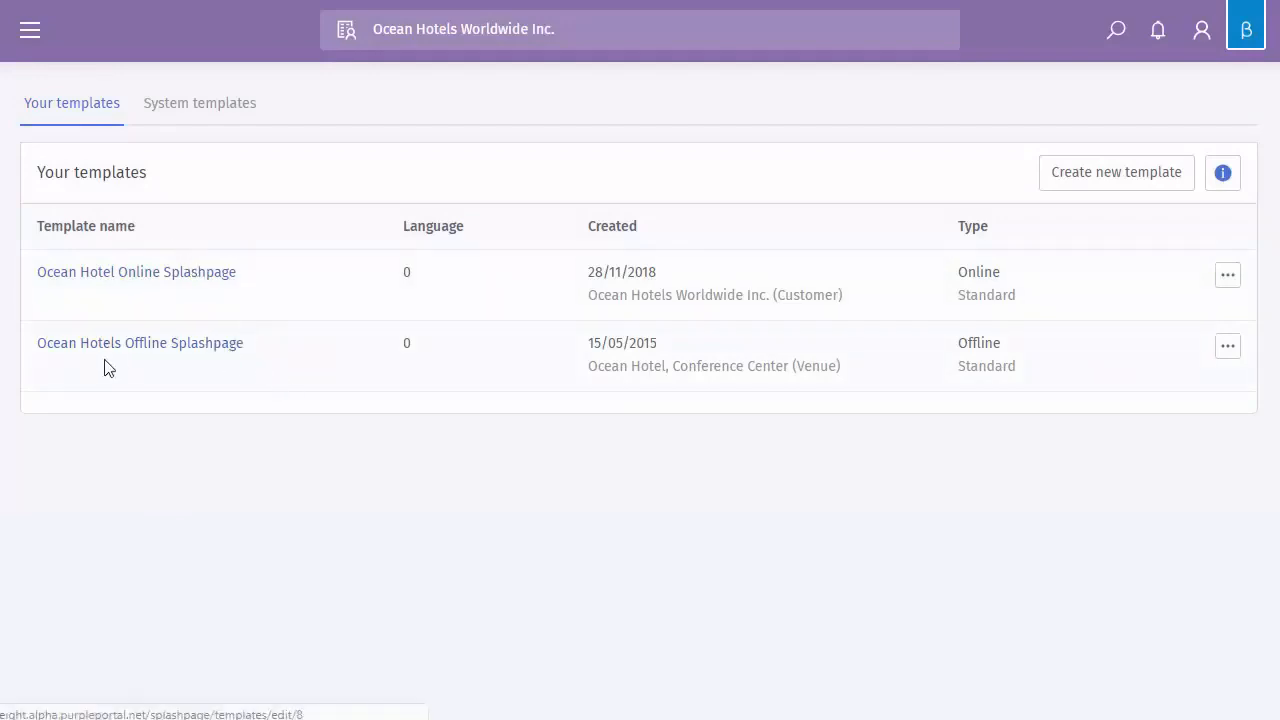
Open the Ocean Hotels Offline Splashpage template in the editor and scroll through it
click(165, 345)
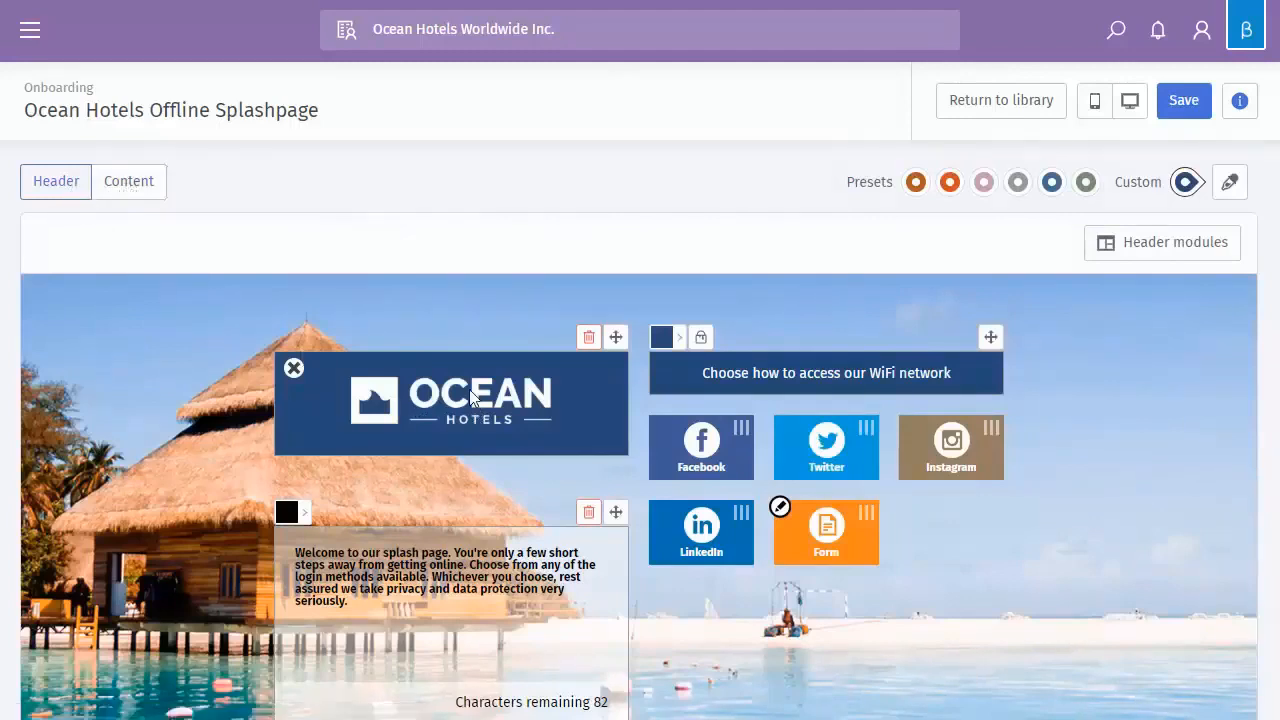
scroll(770, 497, down, 2)
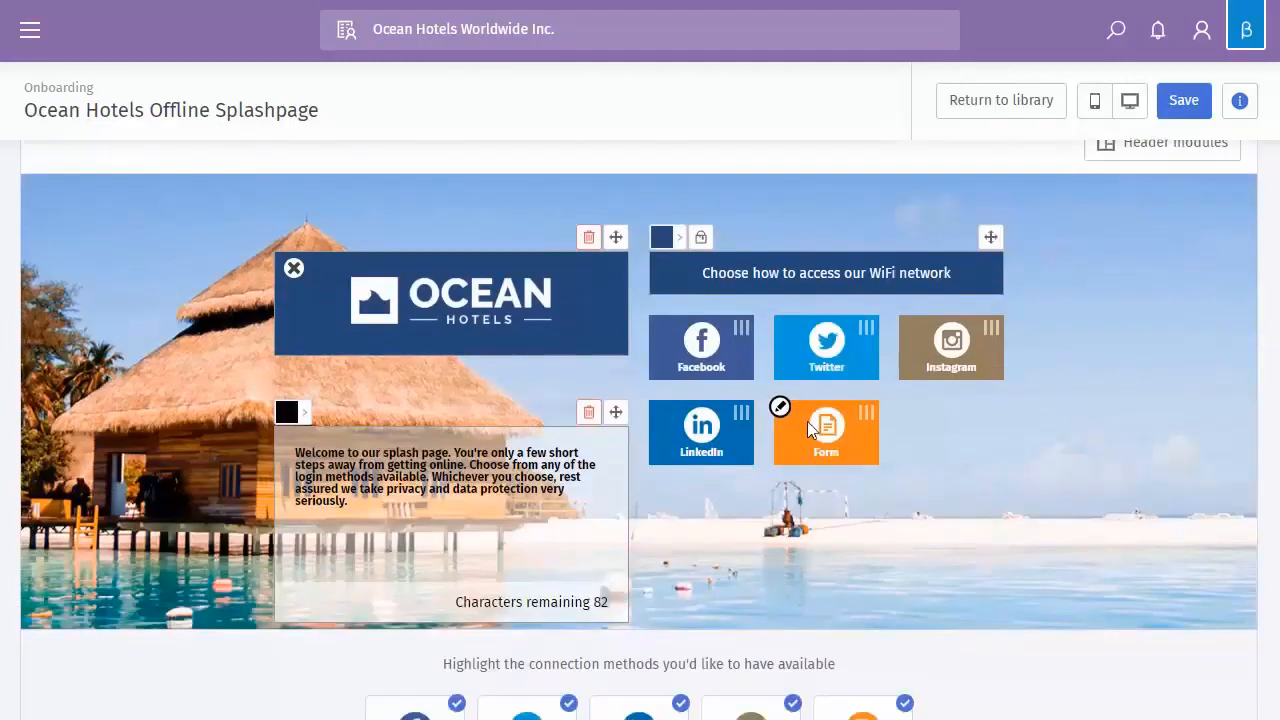
scroll(659, 452, down, 1)
scroll(547, 400, up, 3)
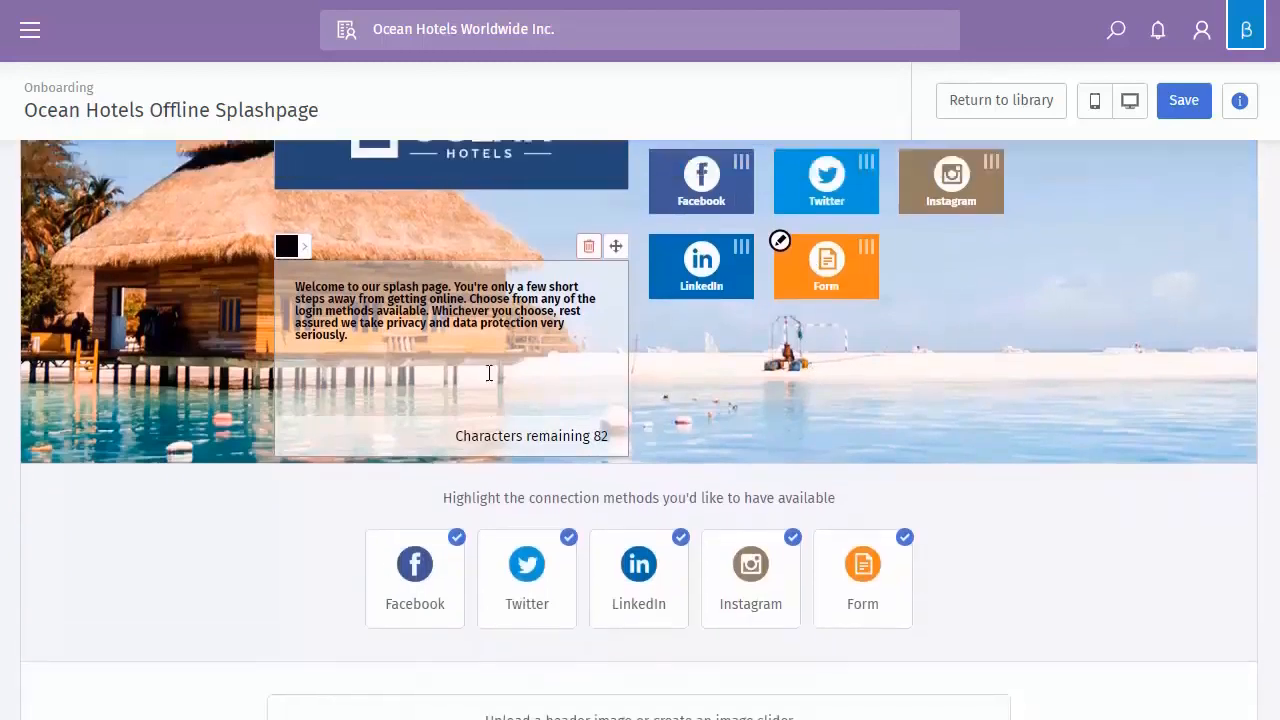
Review the Content tab's modules, then return to the Header tab
click(114, 191)
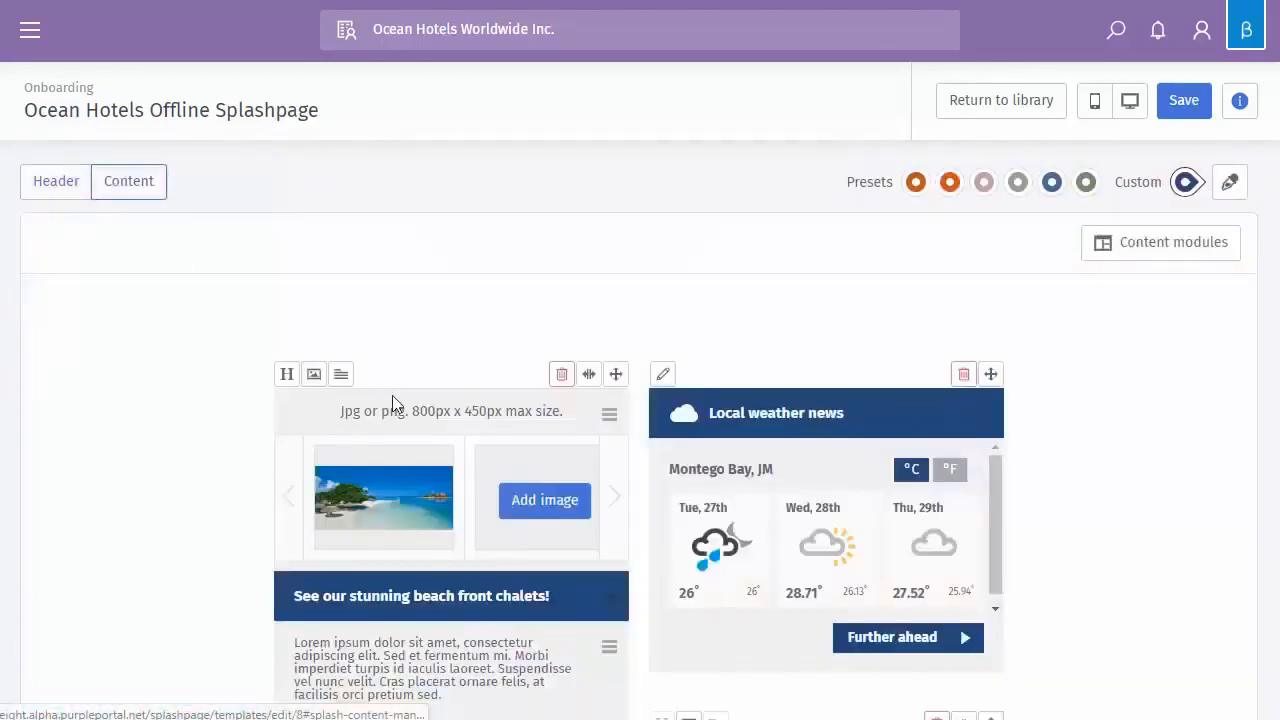
scroll(392, 395, down, 1)
scroll(440, 436, down, 1)
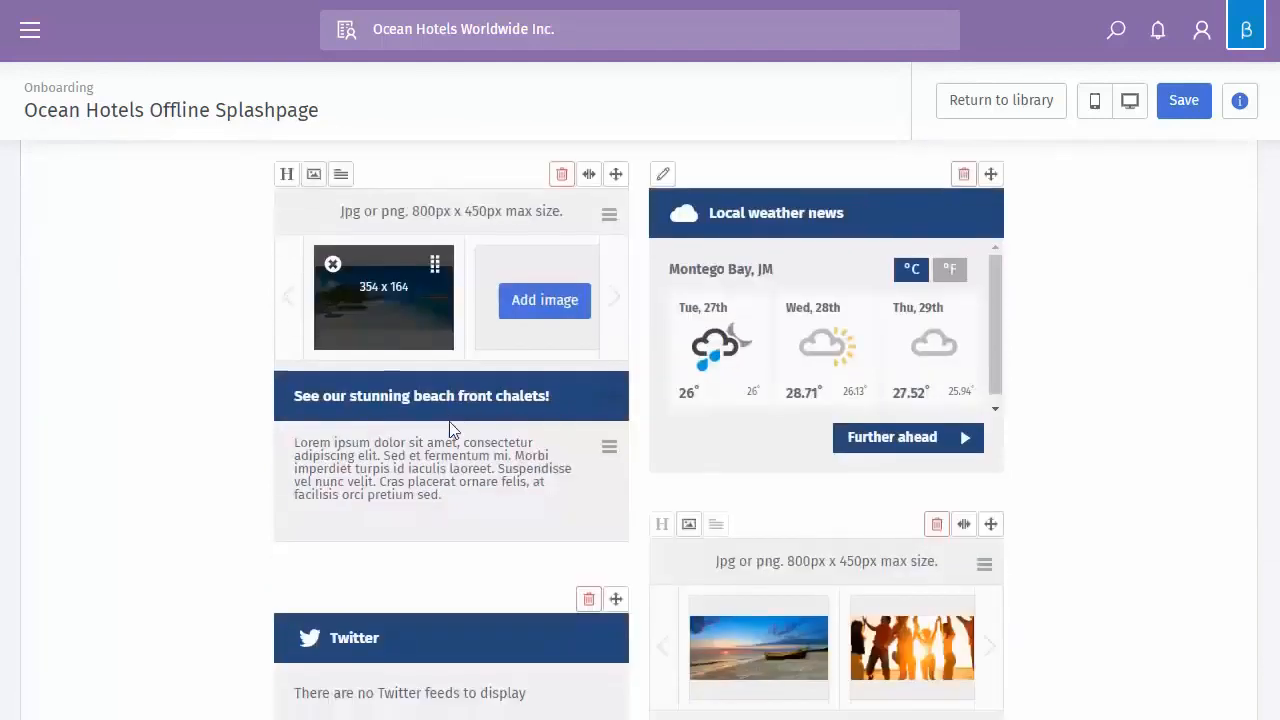
scroll(750, 345, down, 2)
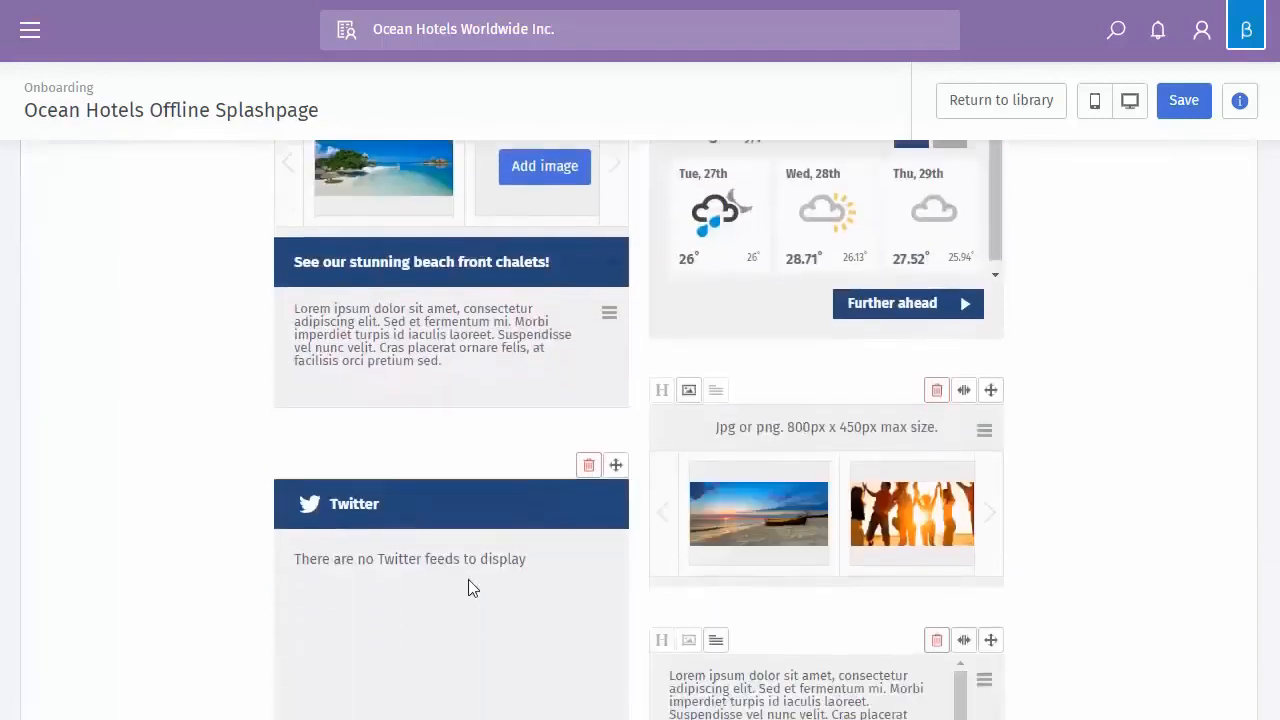
scroll(771, 511, up, 4)
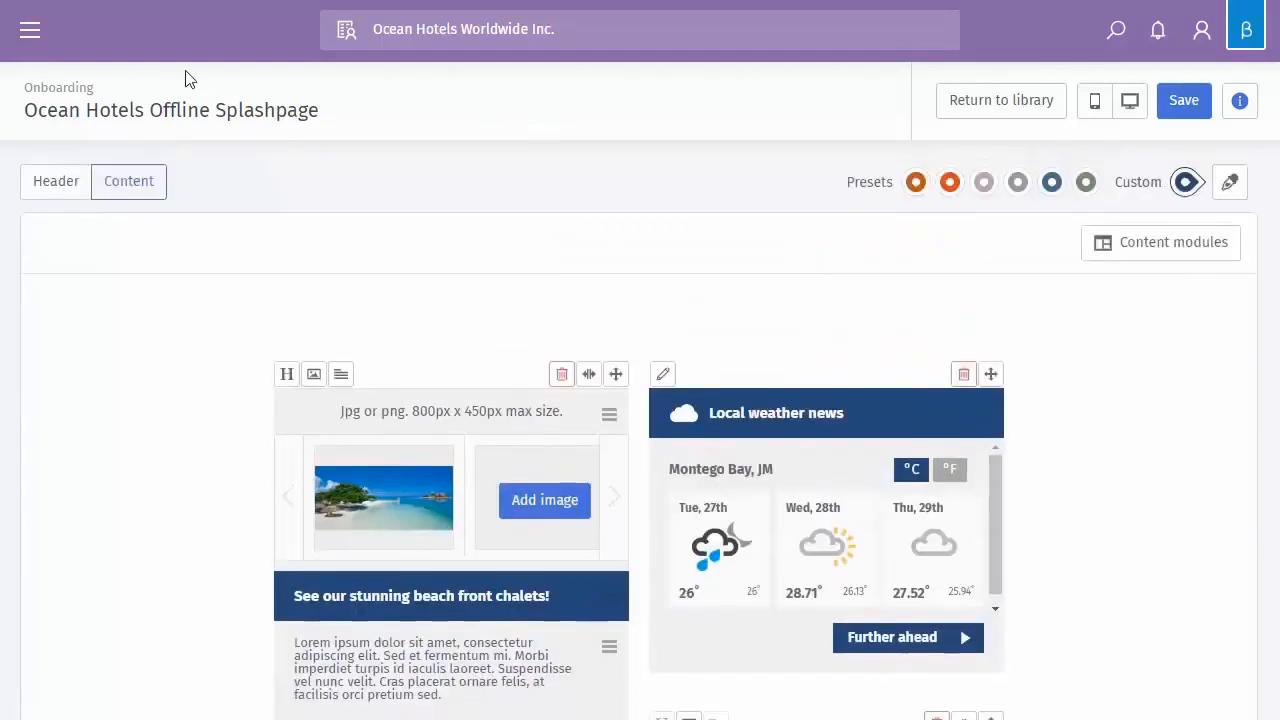
click(58, 181)
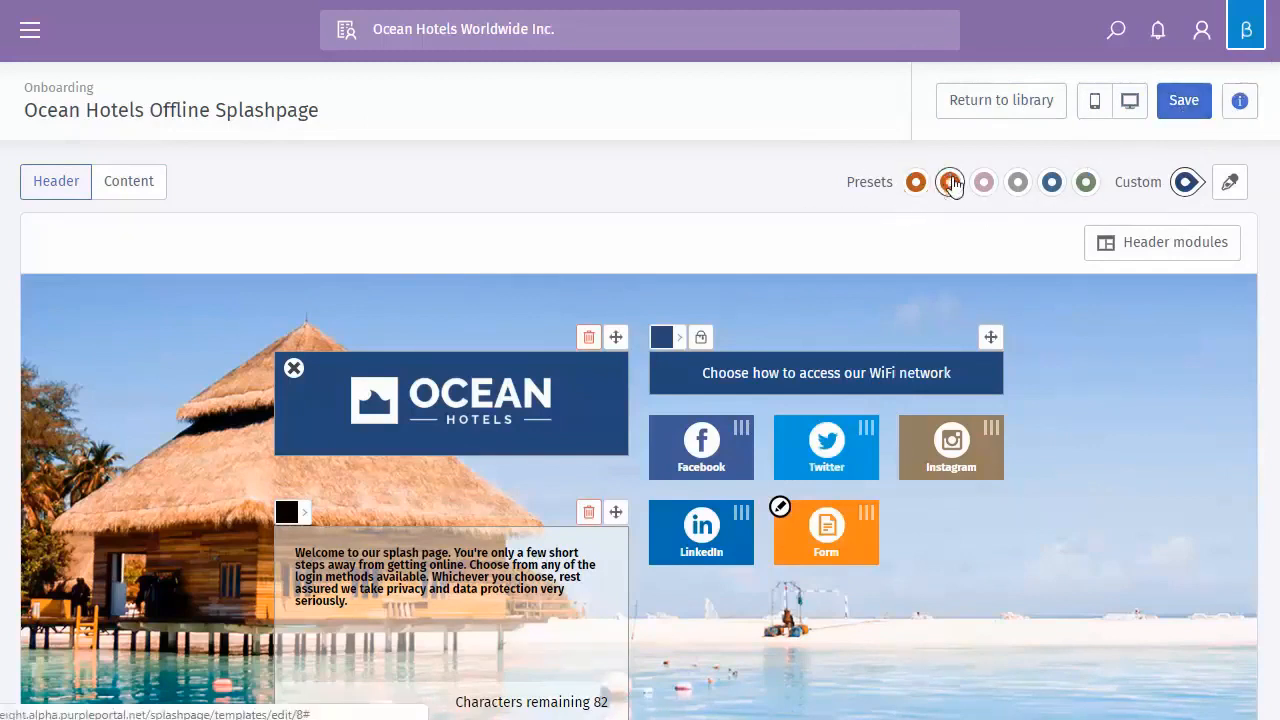
Try the orange, pink and dark blue preset colour schemes
click(949, 184)
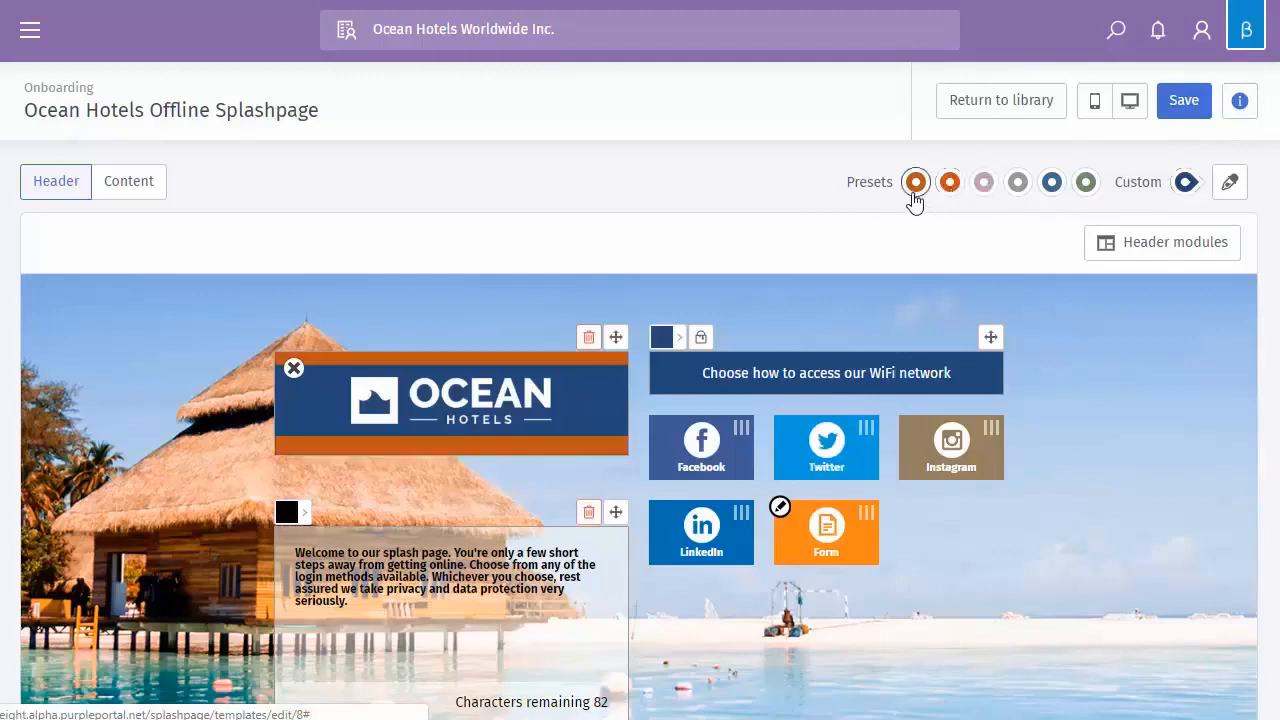
click(984, 186)
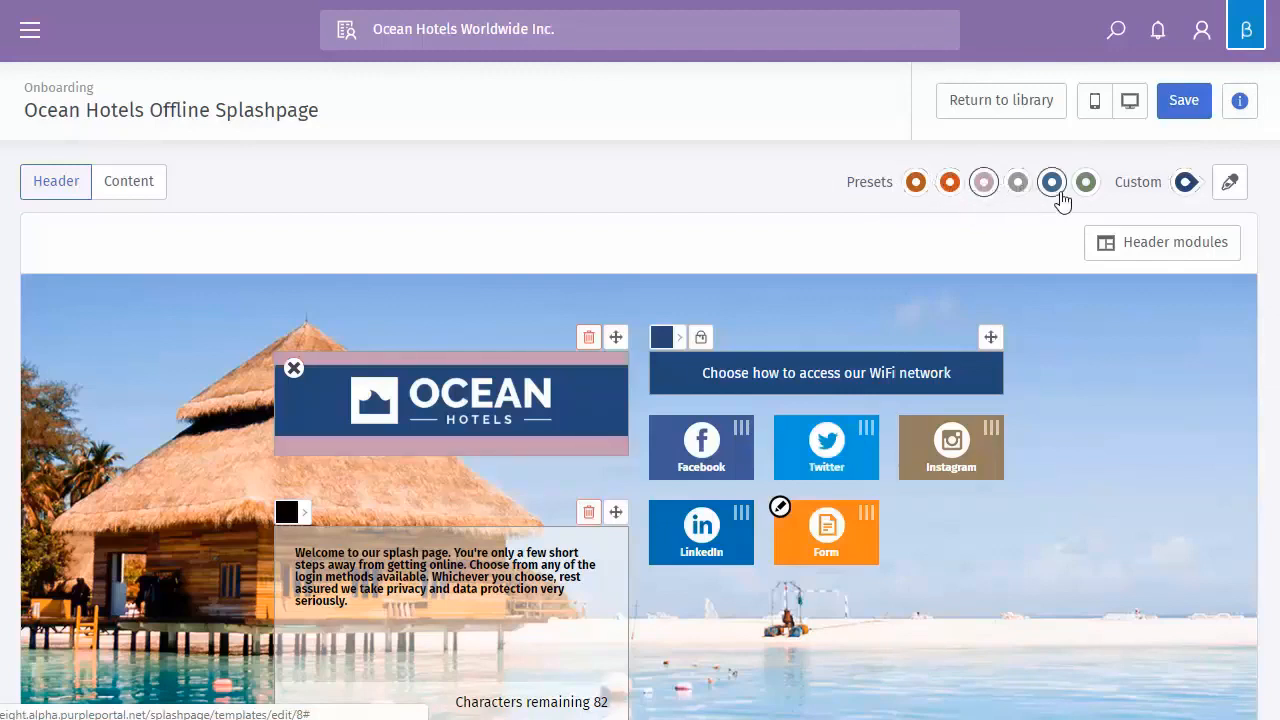
click(1052, 188)
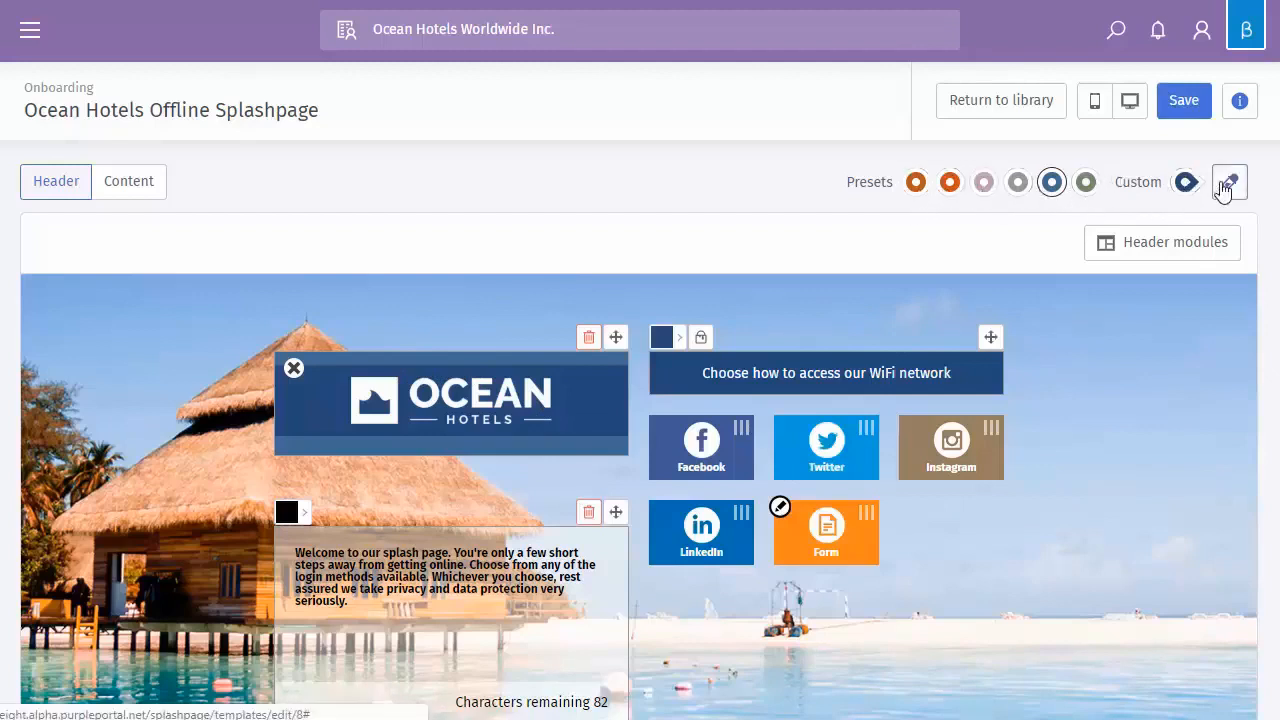
Apply the custom colour scheme with primary #2f4979 and background fill #ffffff
click(1226, 186)
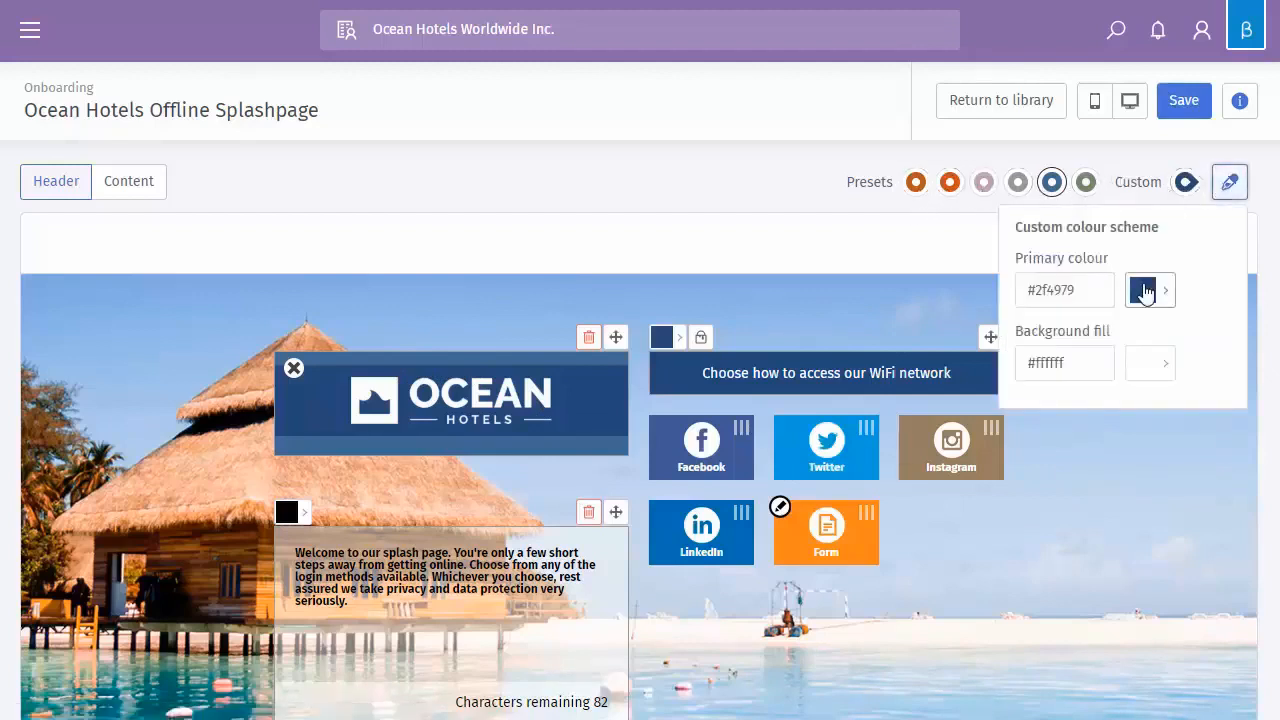
click(1184, 186)
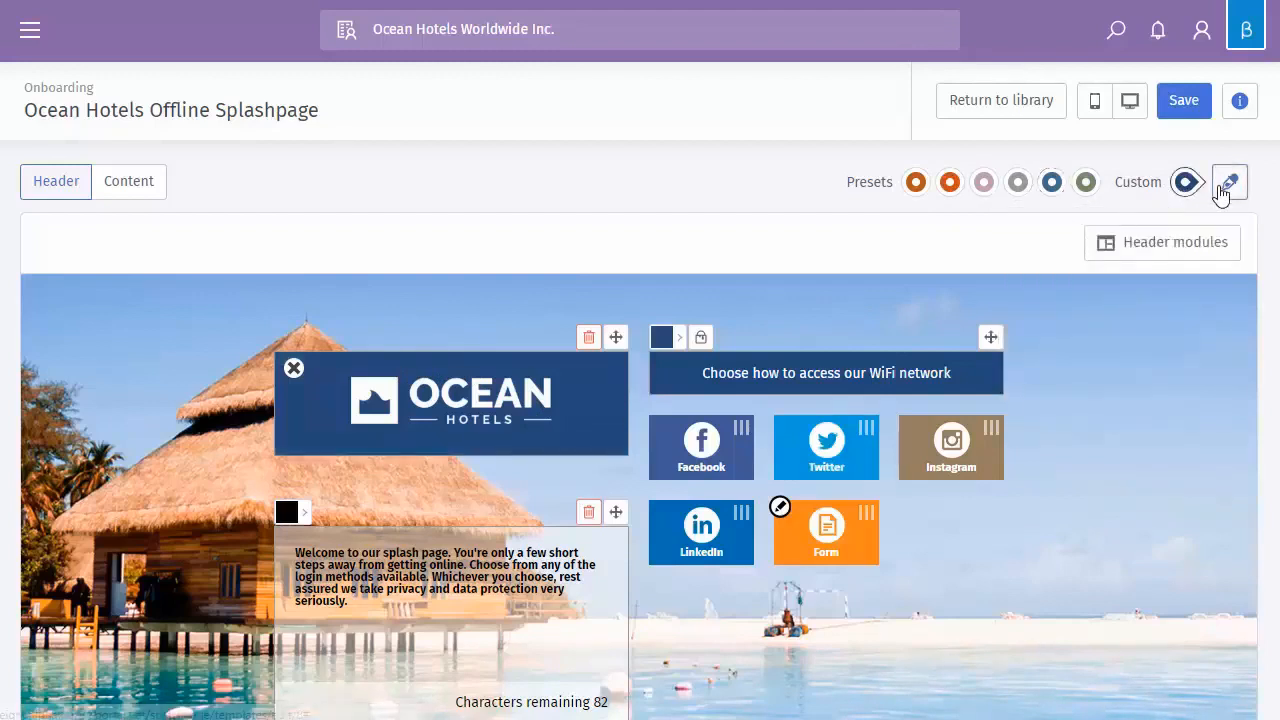
click(1224, 189)
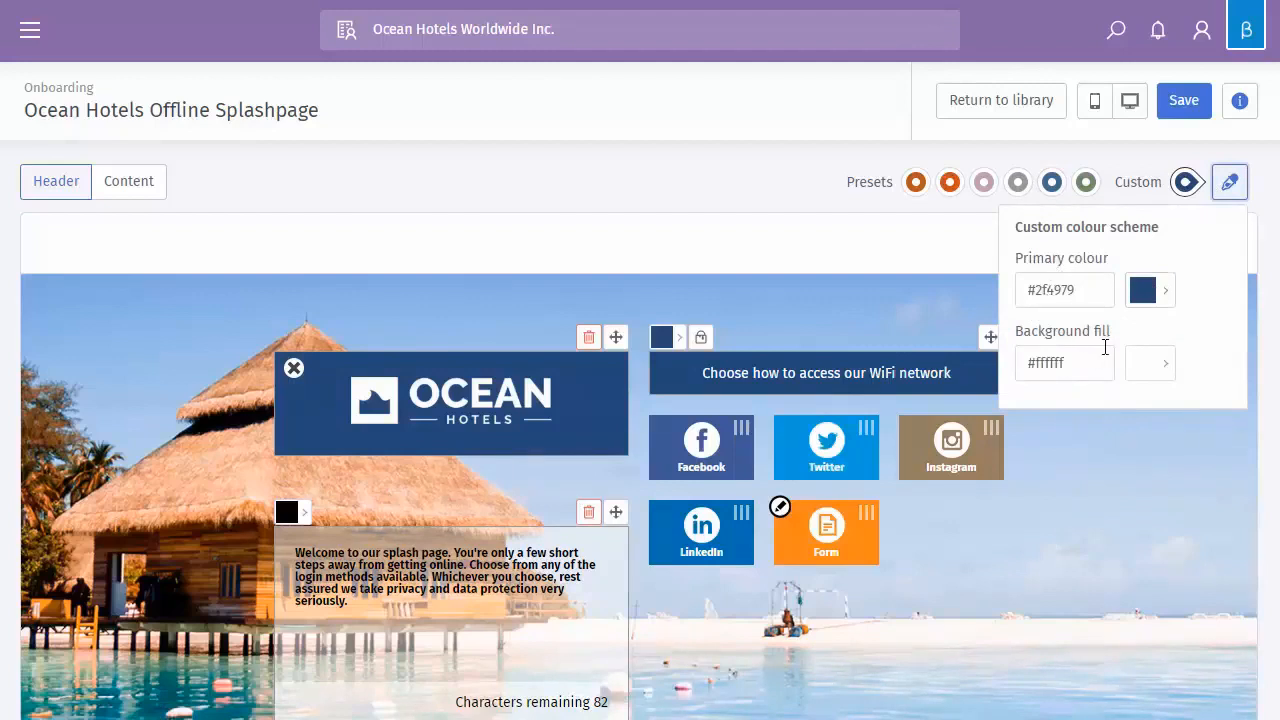
click(1167, 372)
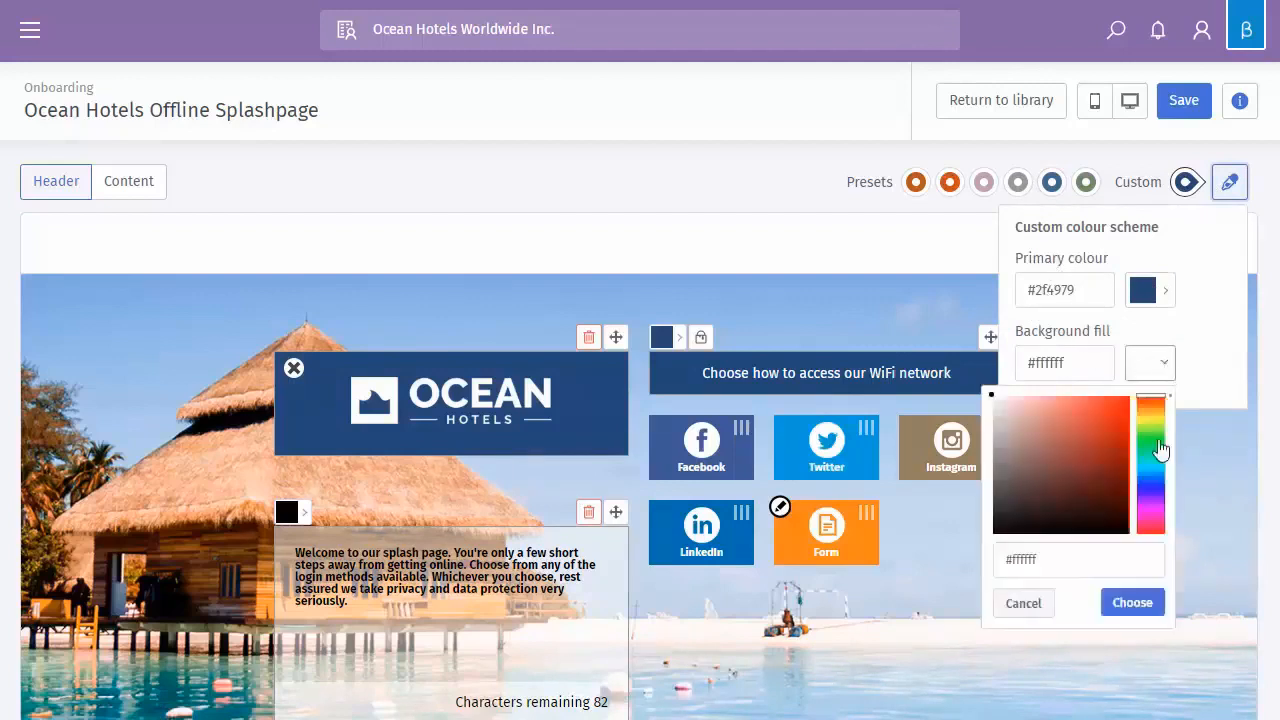
click(1131, 566)
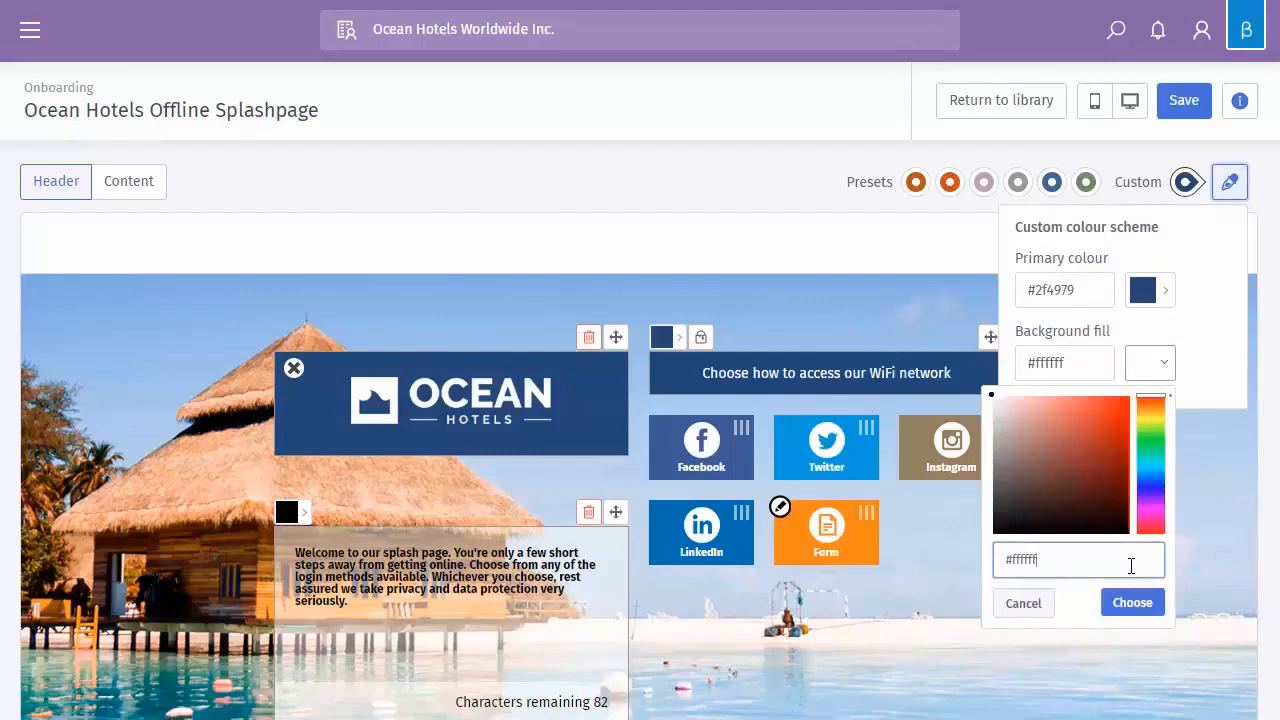
click(1229, 182)
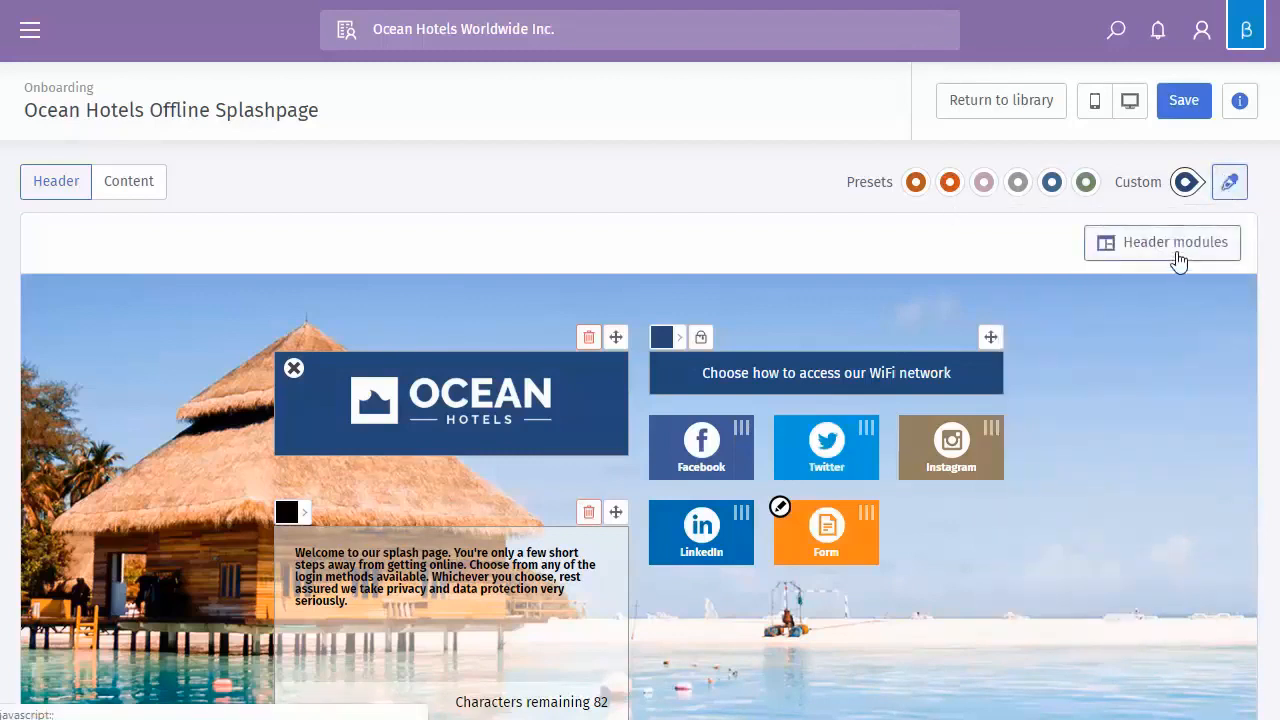
Delete the welcome text module from the header
scroll(1100, 155, down, 1)
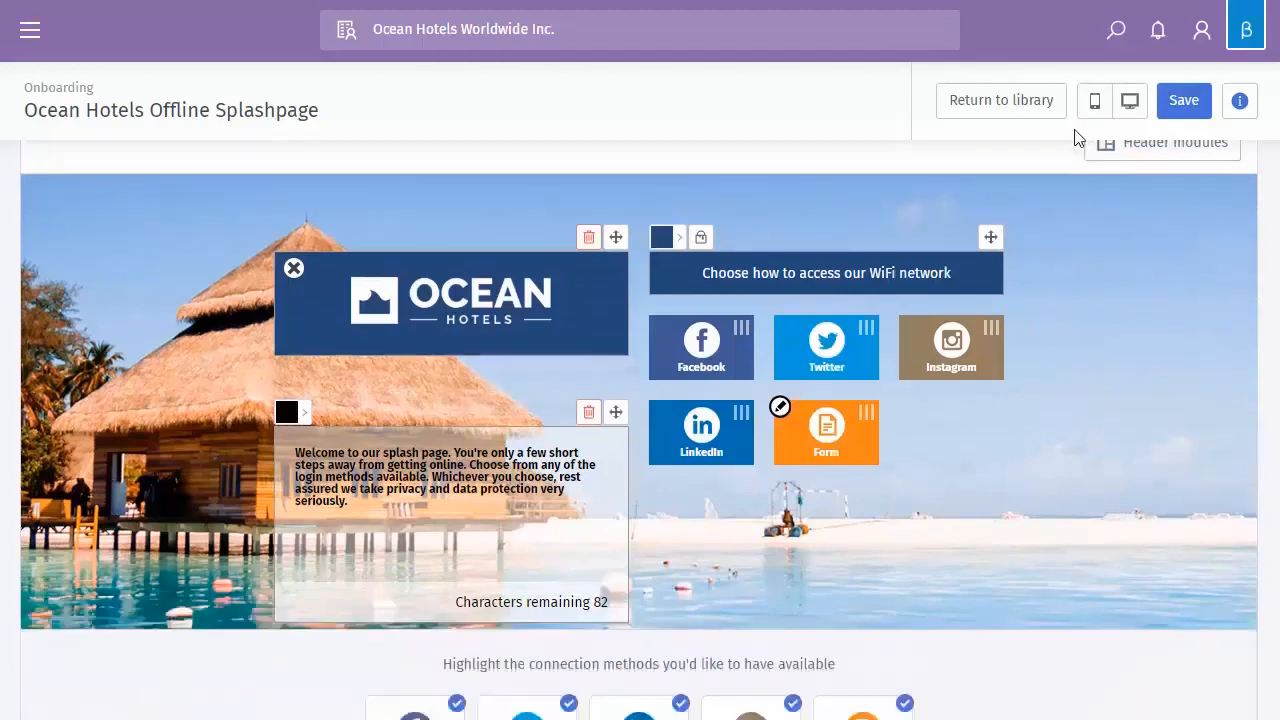
scroll(1130, 265, up, 1)
click(1143, 250)
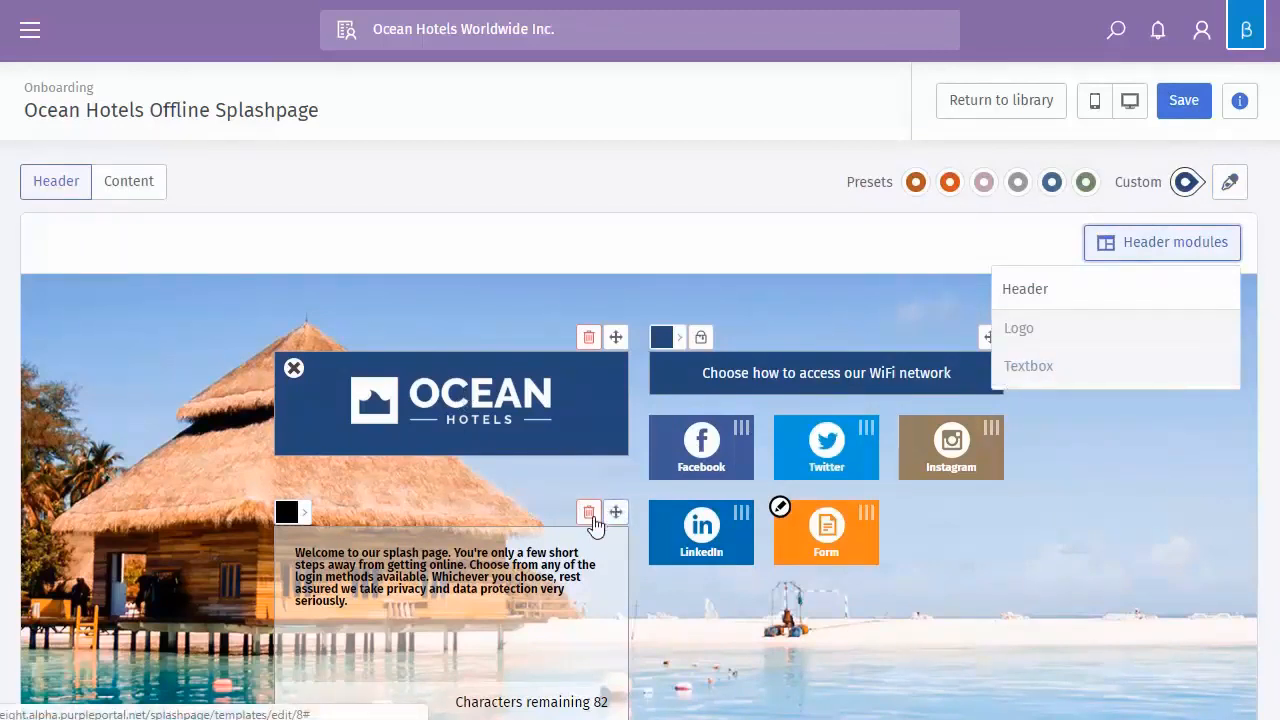
click(588, 513)
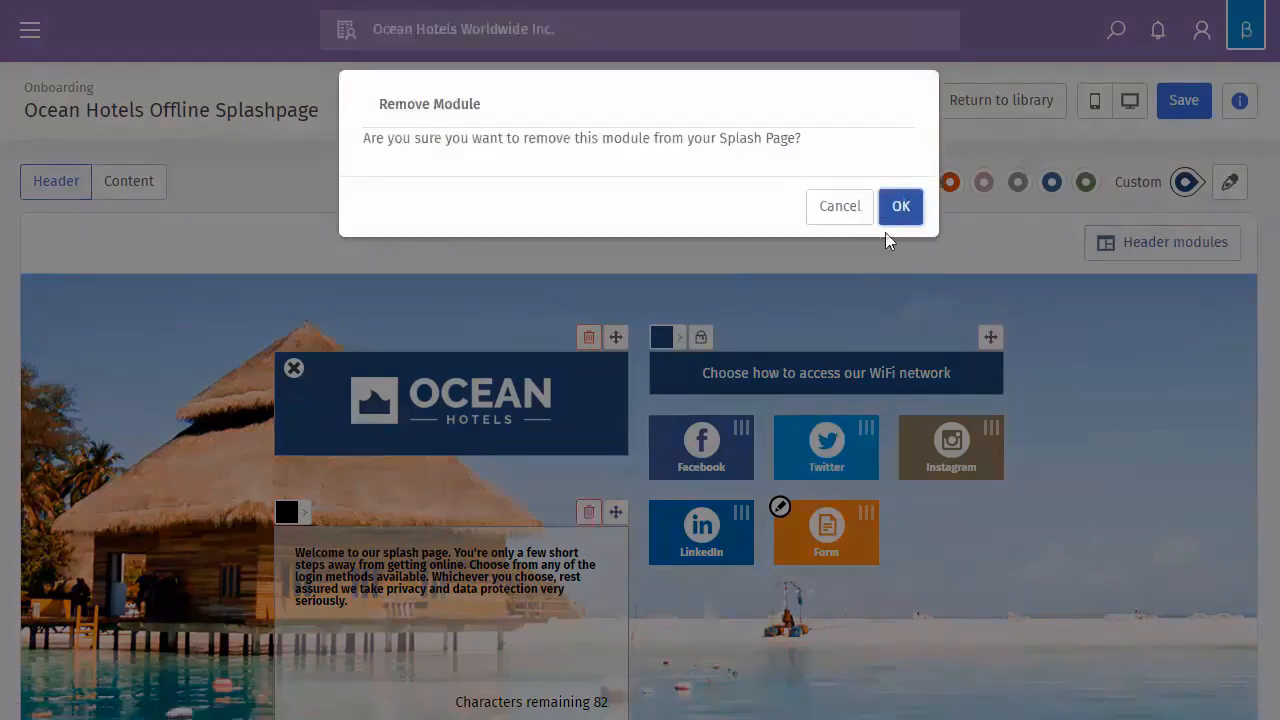
click(900, 207)
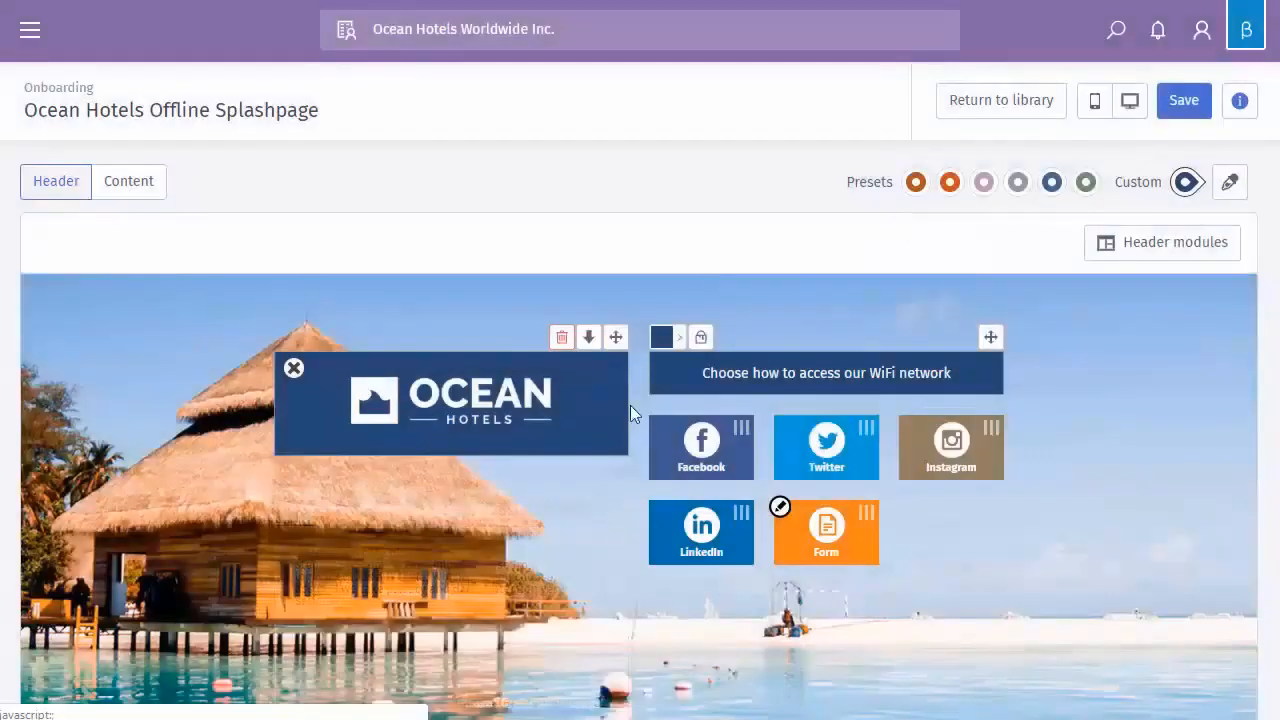
Add a new empty Textbox module to the header
scroll(440, 529, down, 1)
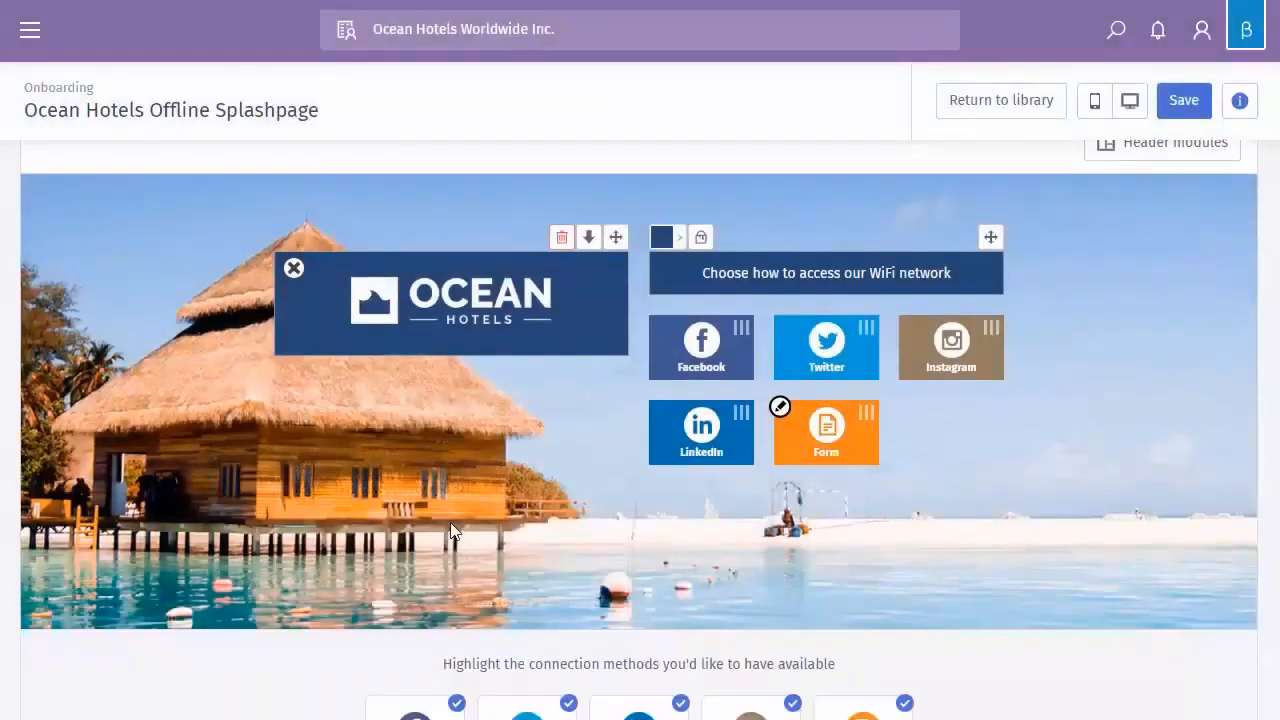
click(1185, 150)
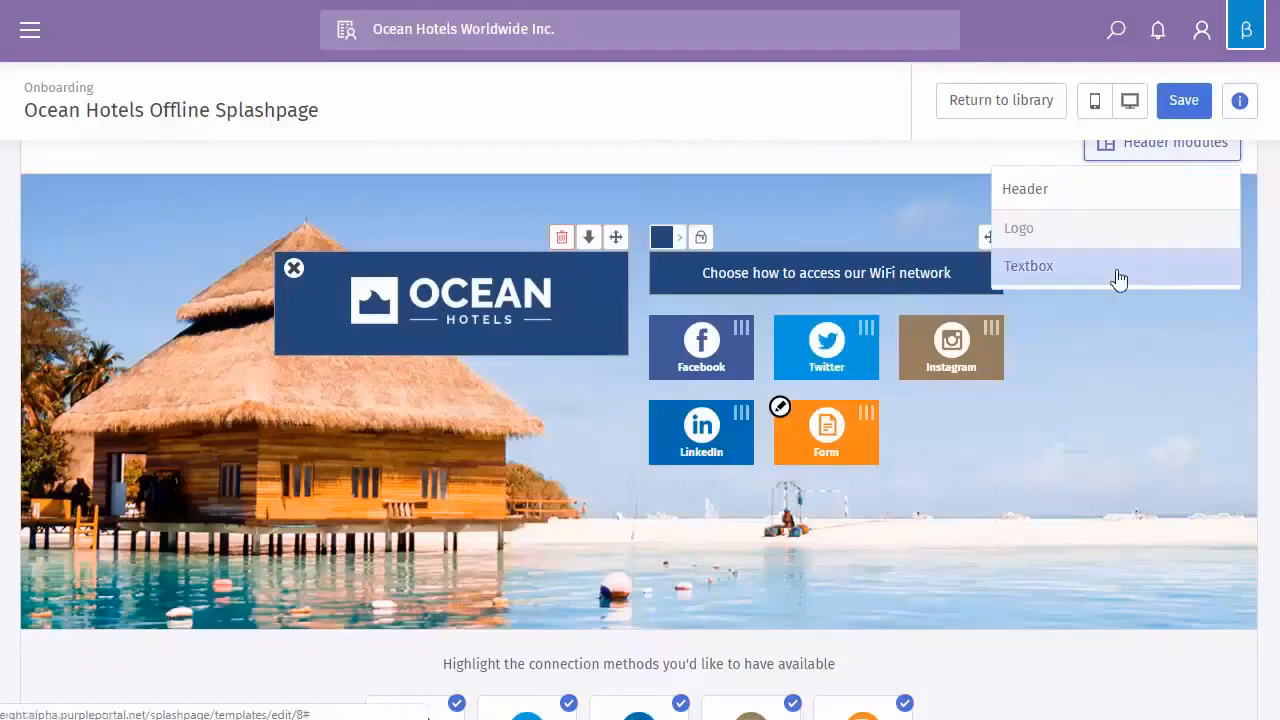
click(1030, 267)
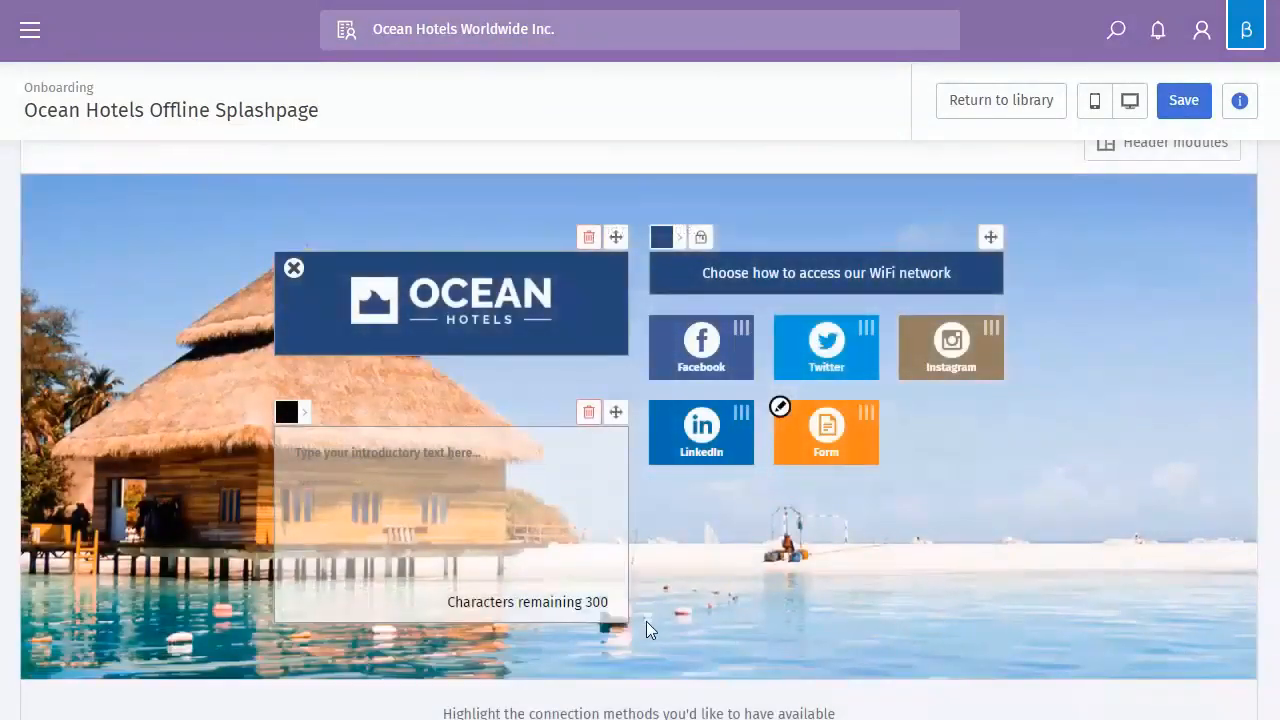
scroll(688, 556, up, 1)
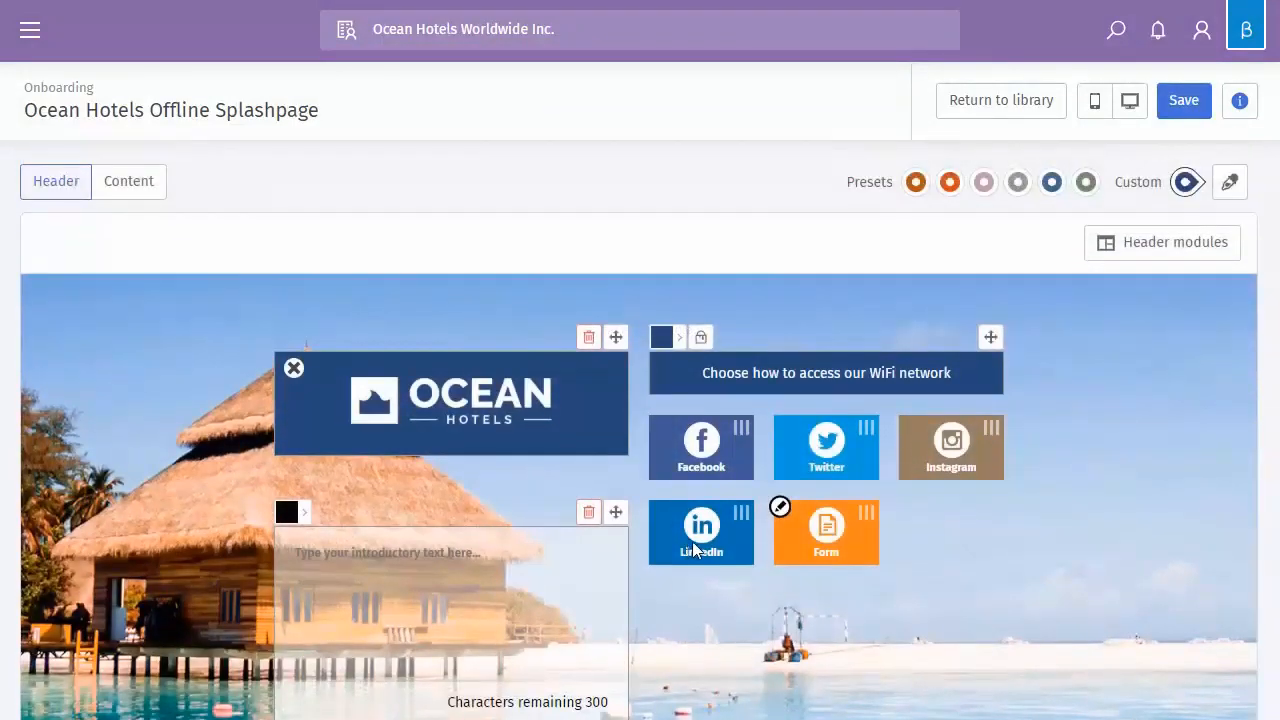
scroll(700, 480, down, 2)
scroll(700, 400, up, 1)
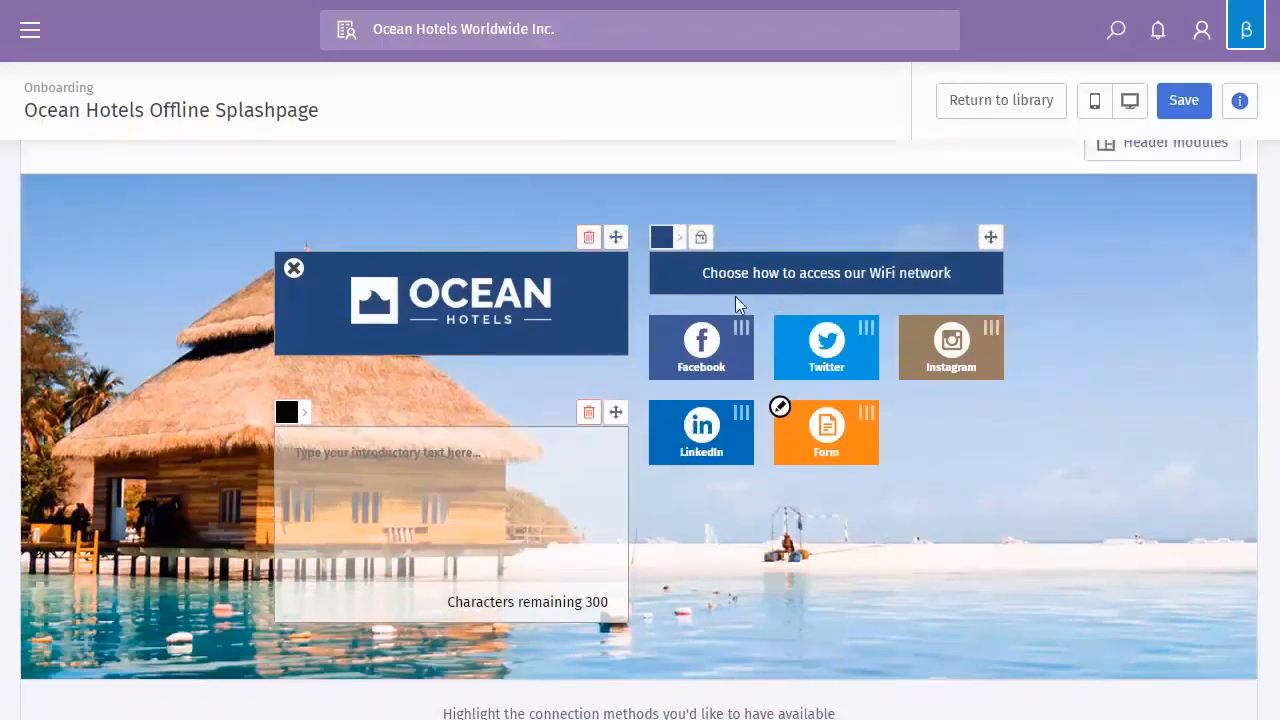
Move the OCEAN logo module back above the intro textbox
drag(615, 237, 1030, 478)
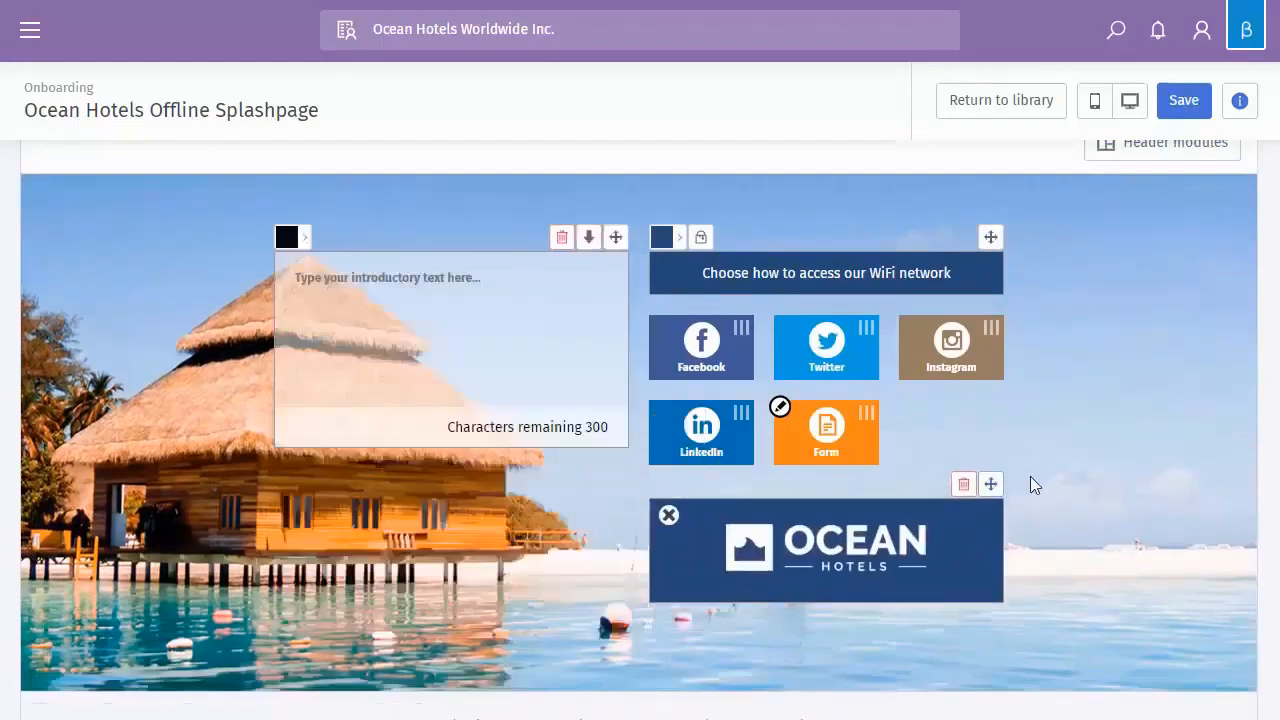
drag(992, 516, 555, 517)
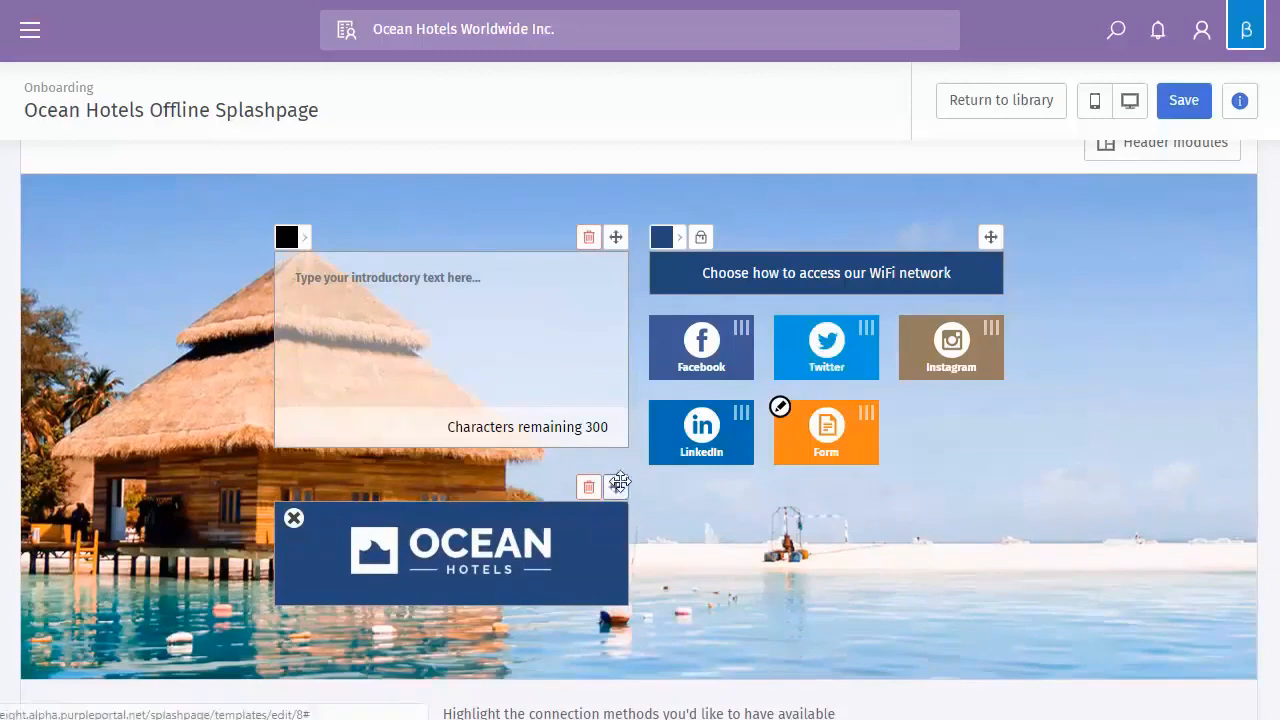
drag(617, 486, 591, 209)
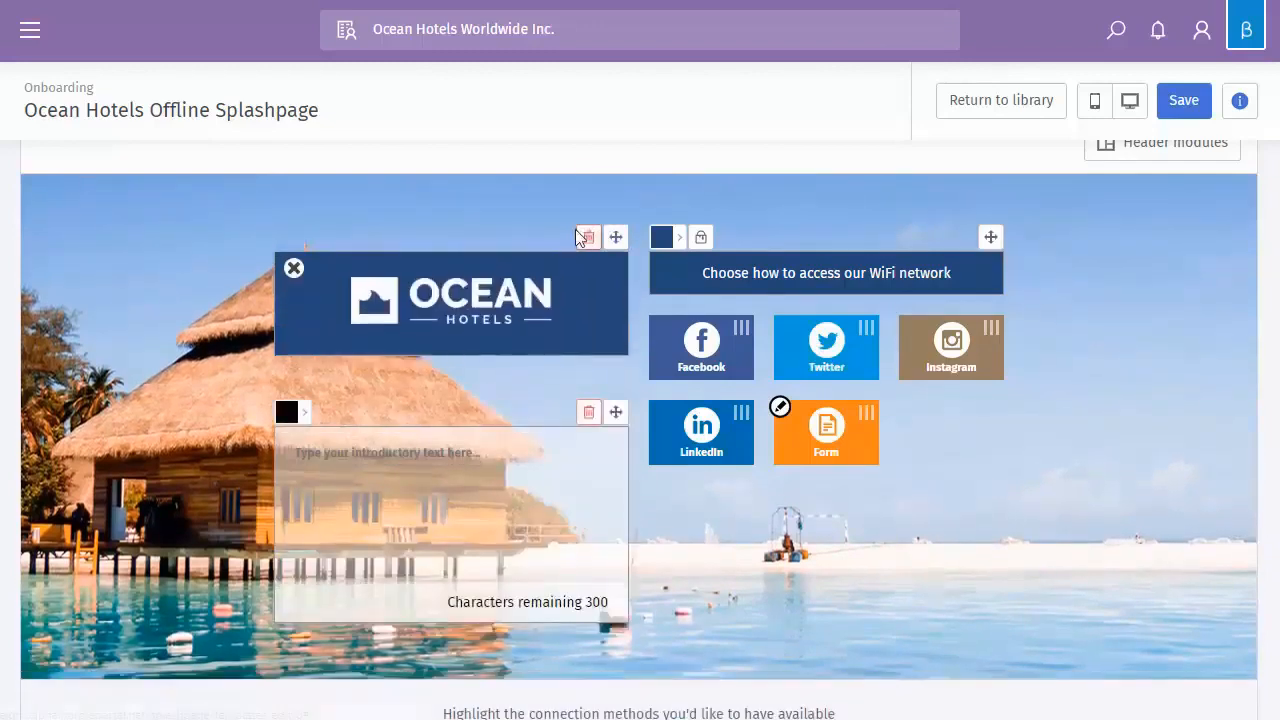
Type sample text in the intro textbox and colour it red (#df1f1f)
click(451, 524)
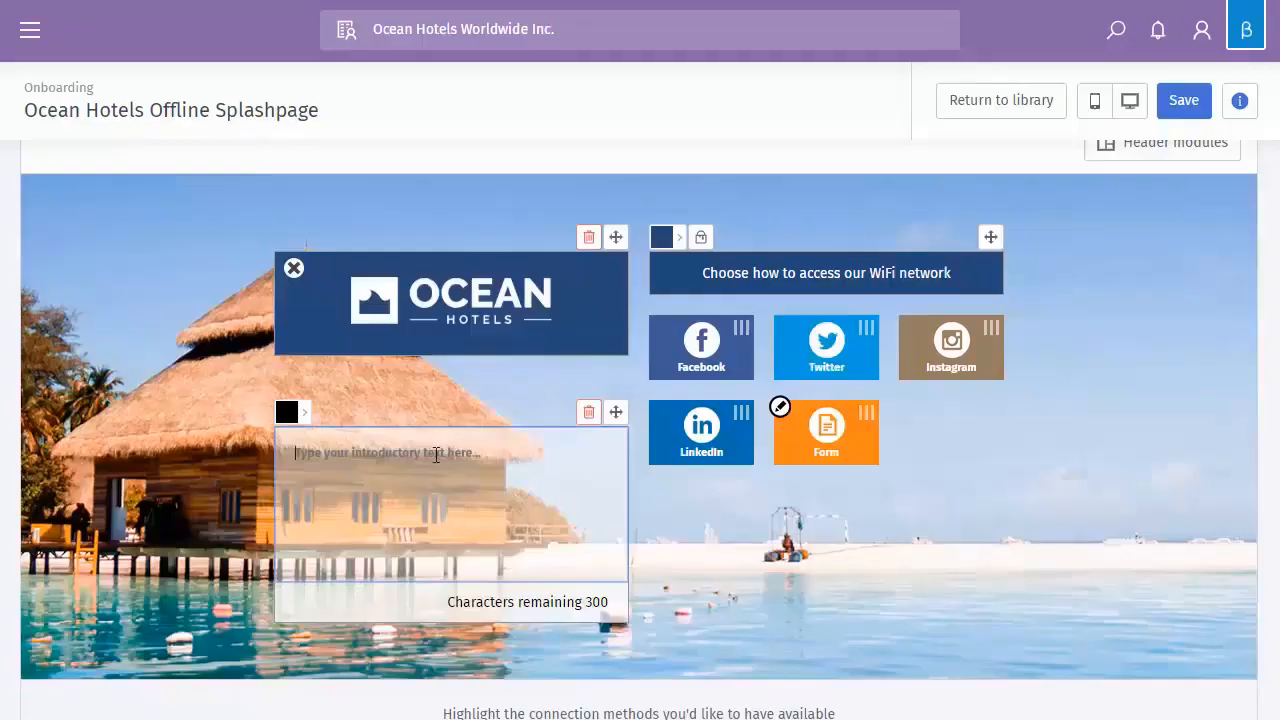
text(rtyyuiyfhgfhj)
click(304, 414)
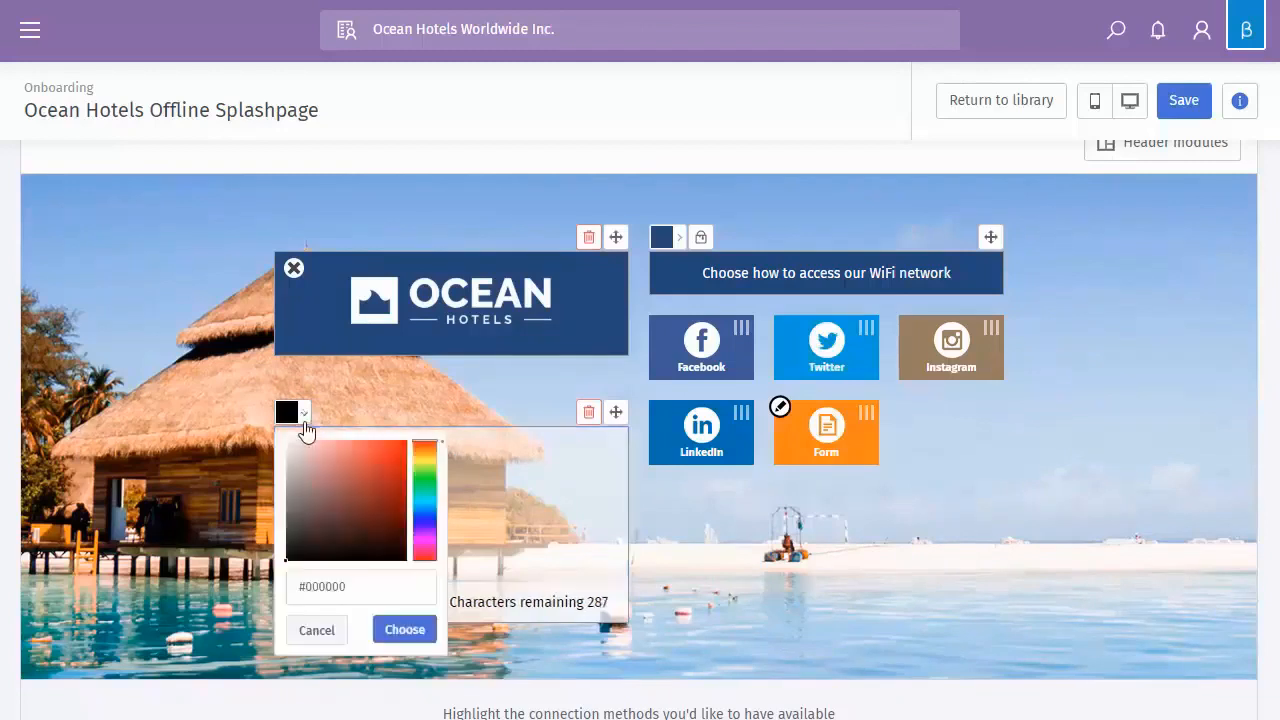
click(390, 455)
click(428, 626)
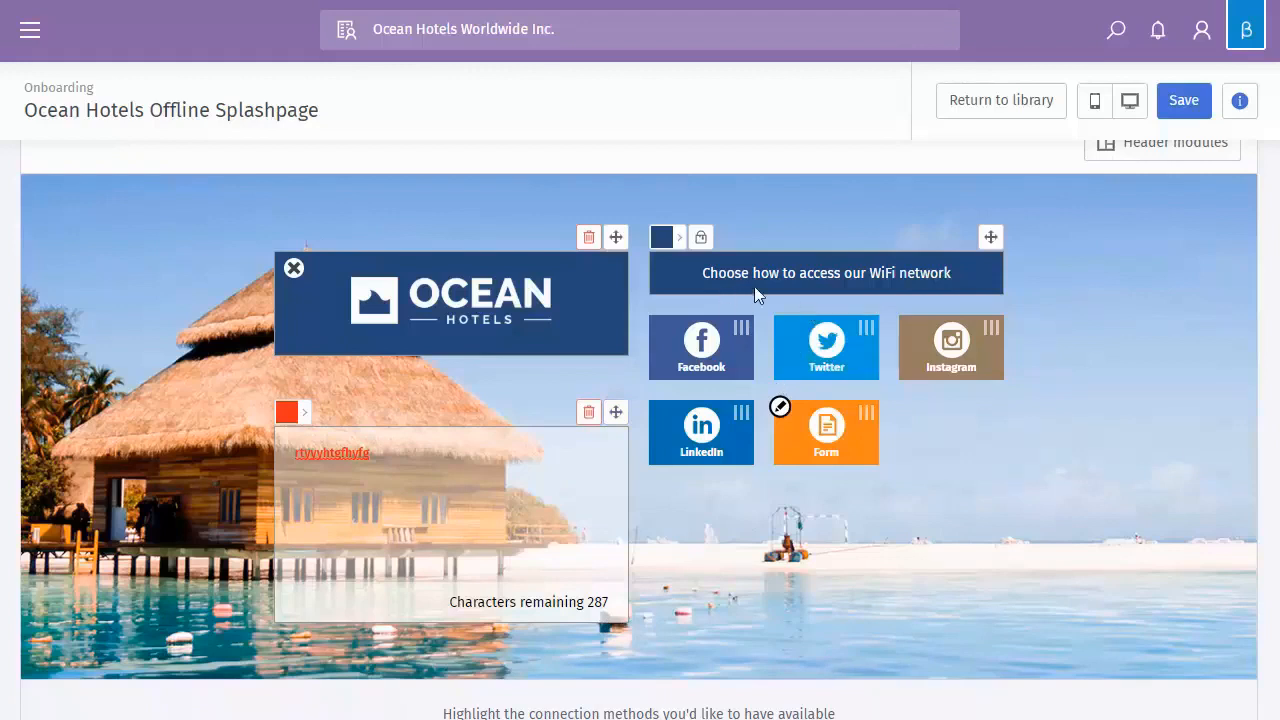
Inspect the WiFi heading bar's colour, keeping it dark blue
click(674, 240)
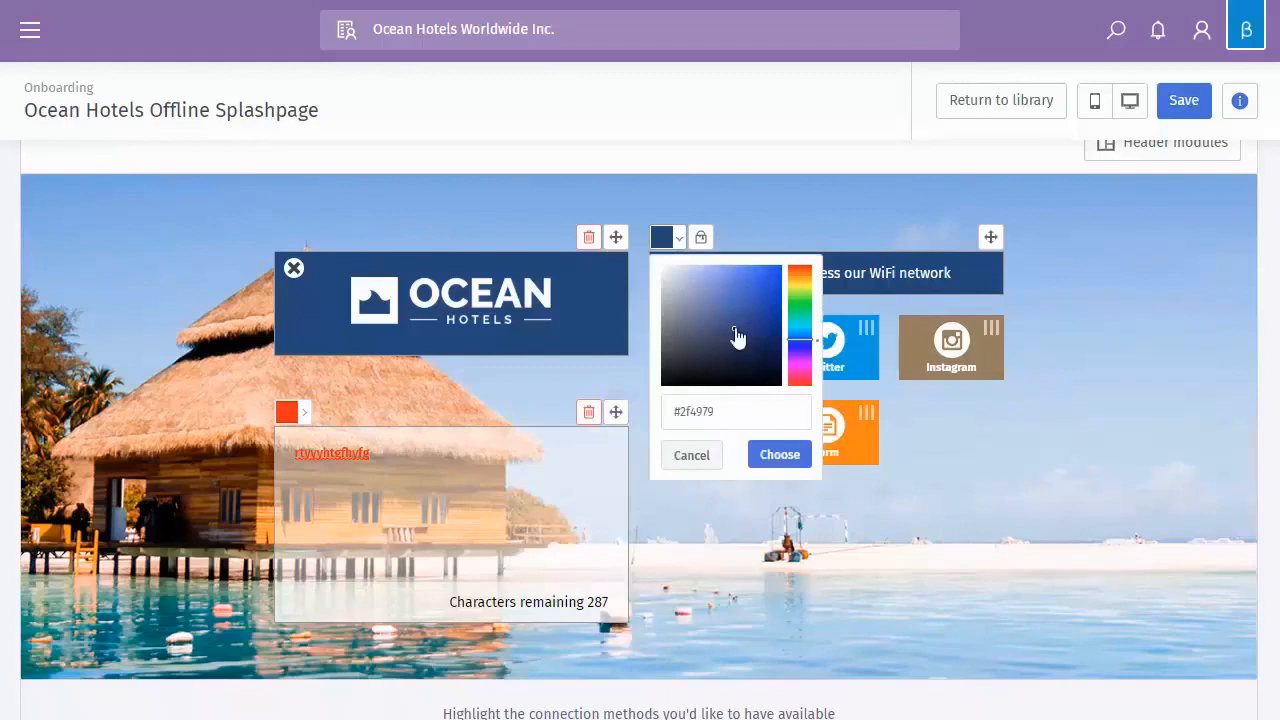
click(743, 406)
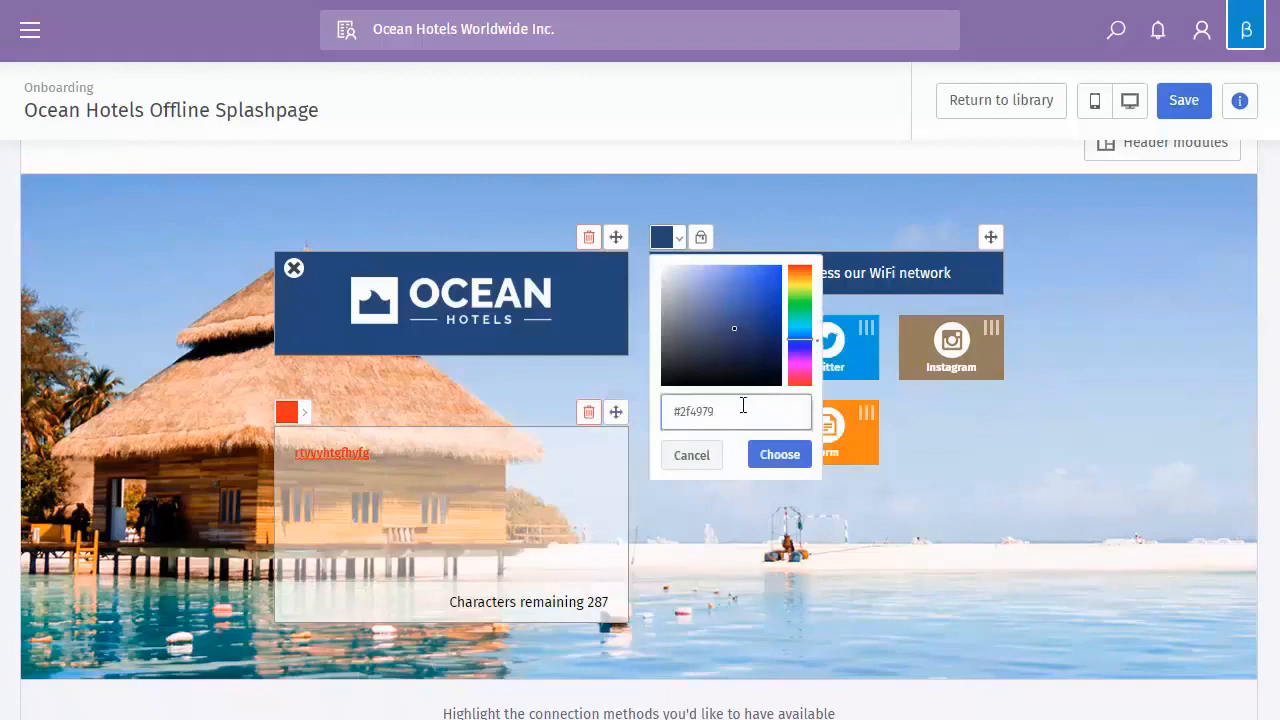
click(692, 460)
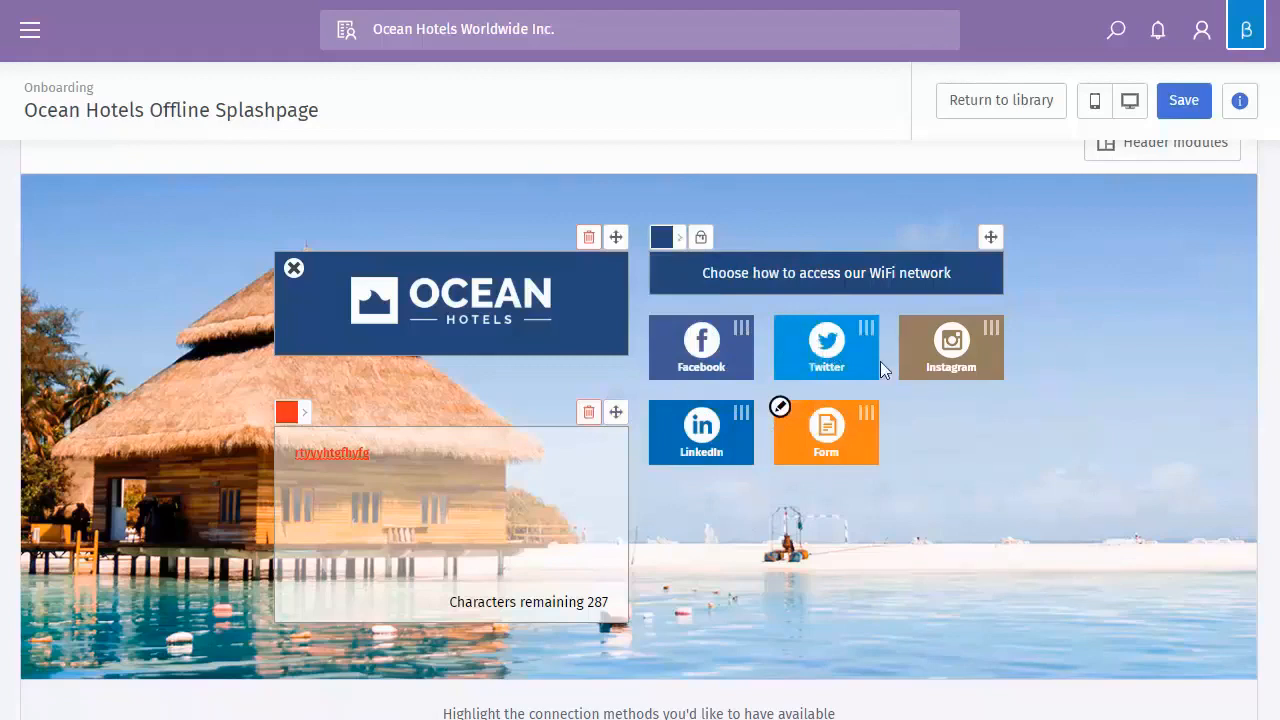
Remove Instagram as a login connection method
scroll(885, 365, down, 1)
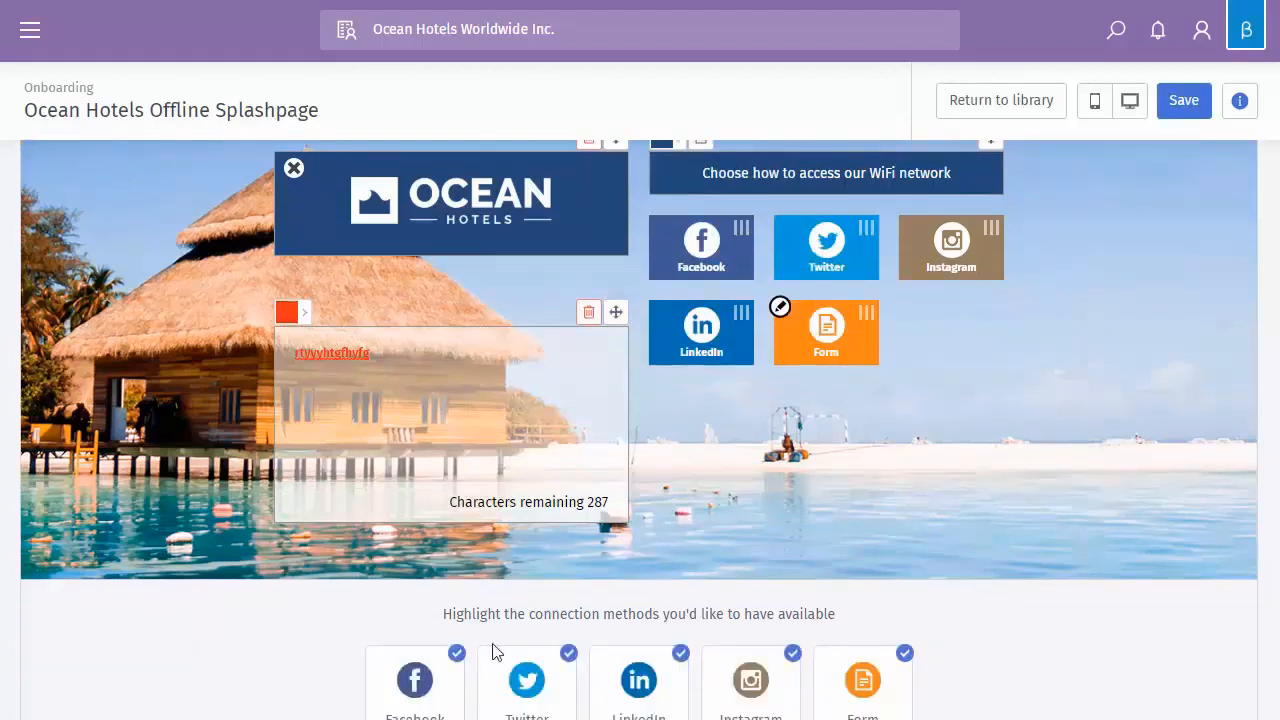
scroll(640, 693, down, 1)
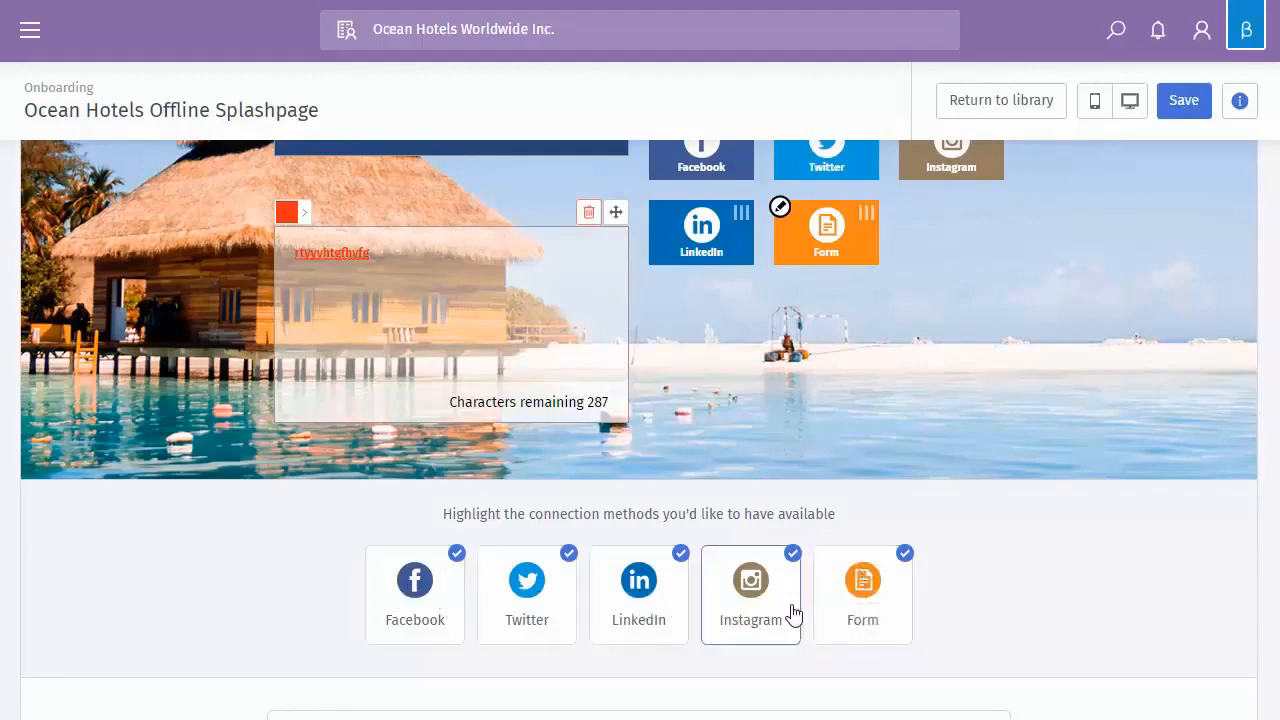
scroll(838, 470, up, 1)
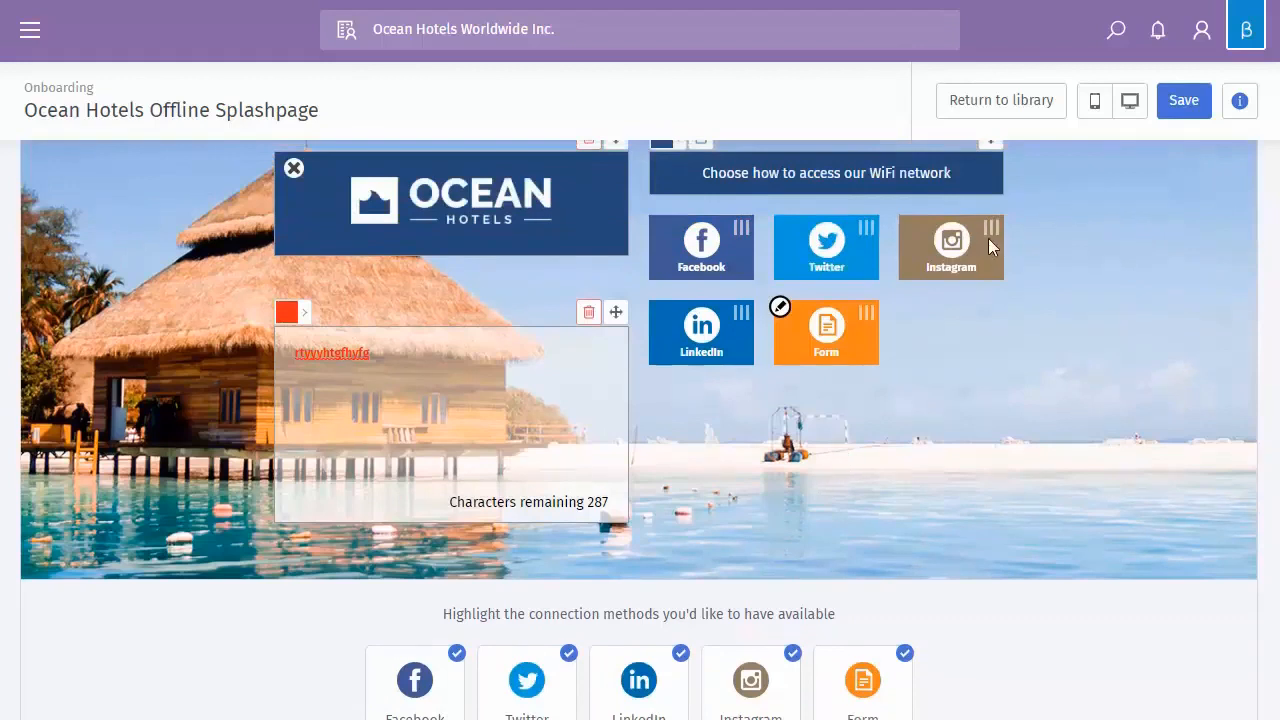
click(750, 685)
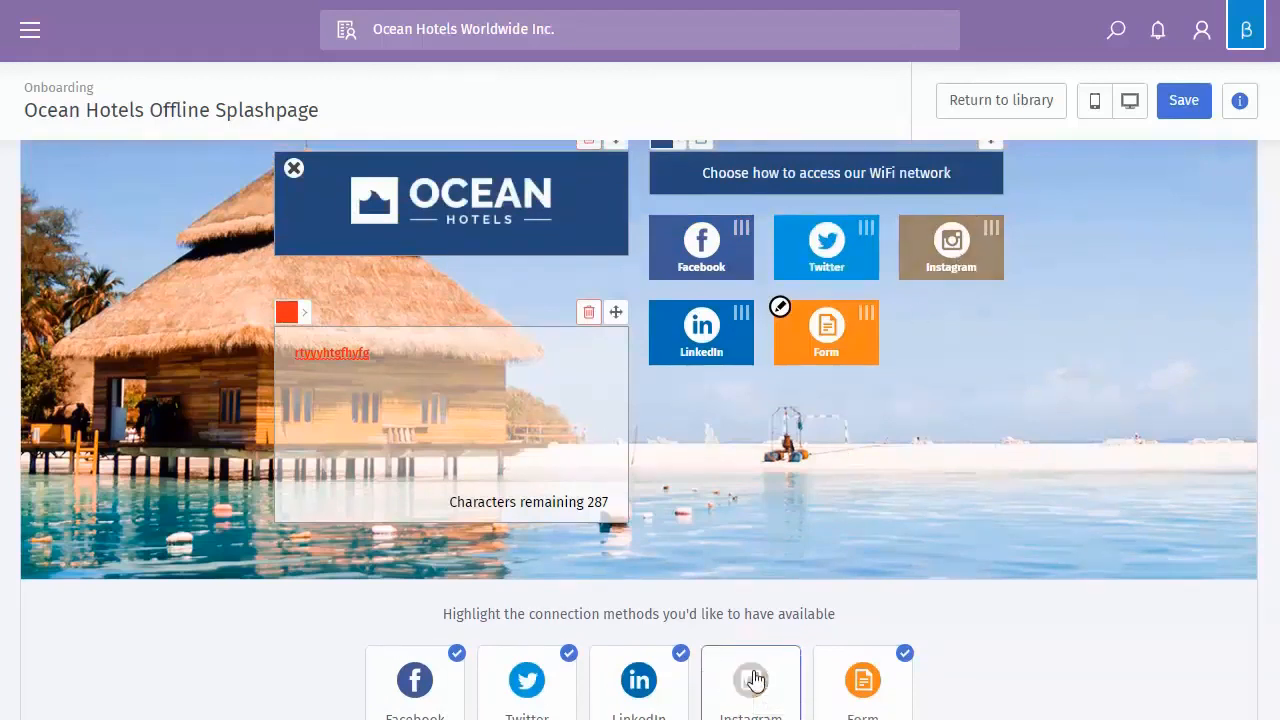
Reorder the login tiles to Twitter, Facebook, LinkedIn, Form
scroll(770, 503, down, 1)
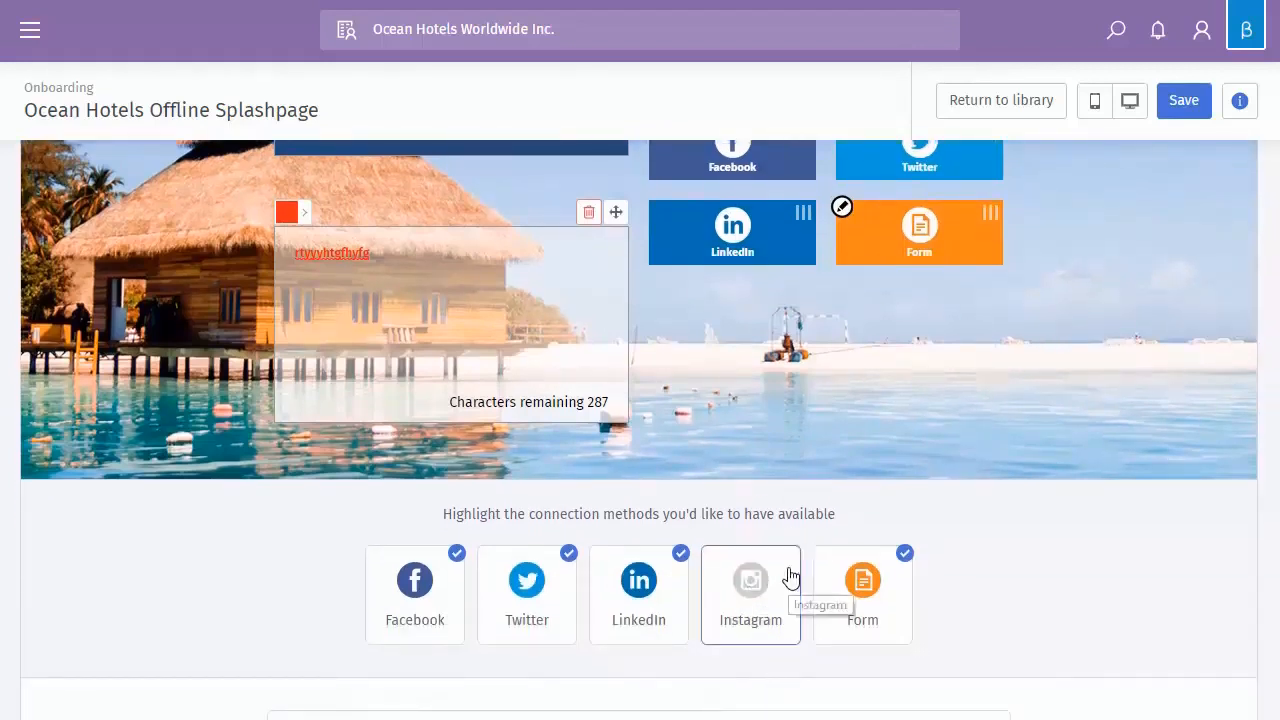
scroll(820, 510, up, 1)
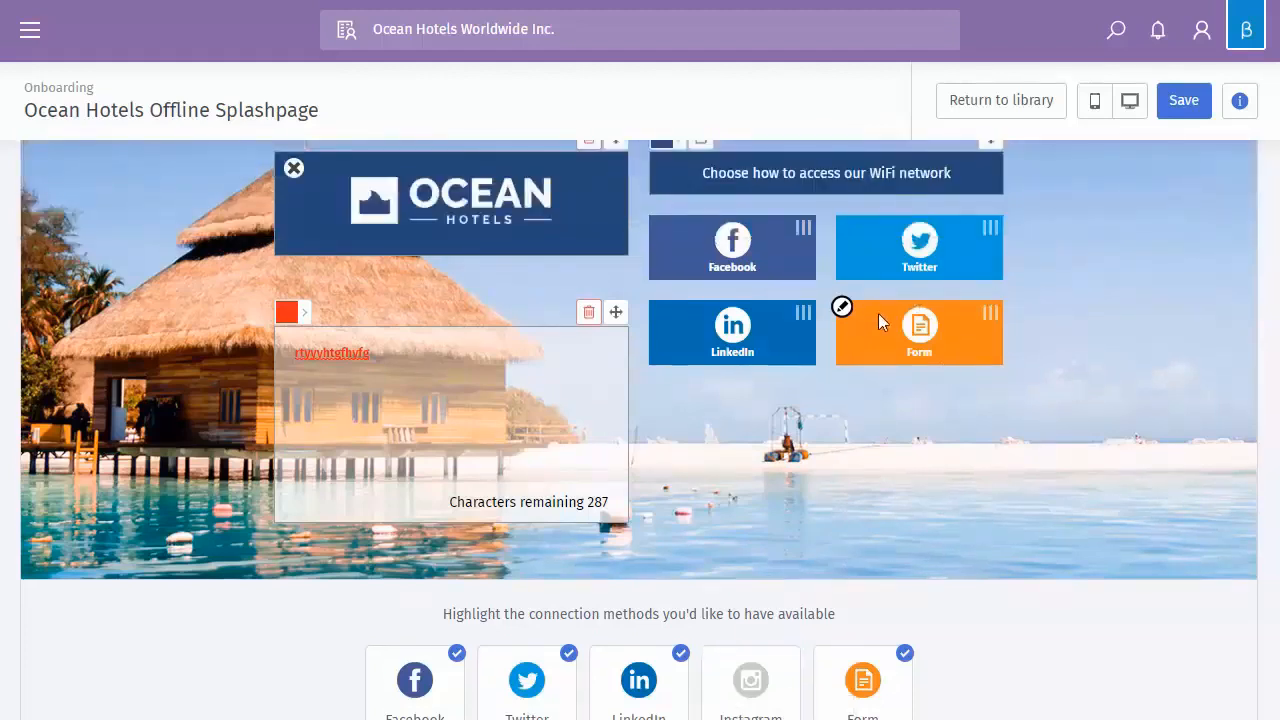
scroll(850, 360, up, 1)
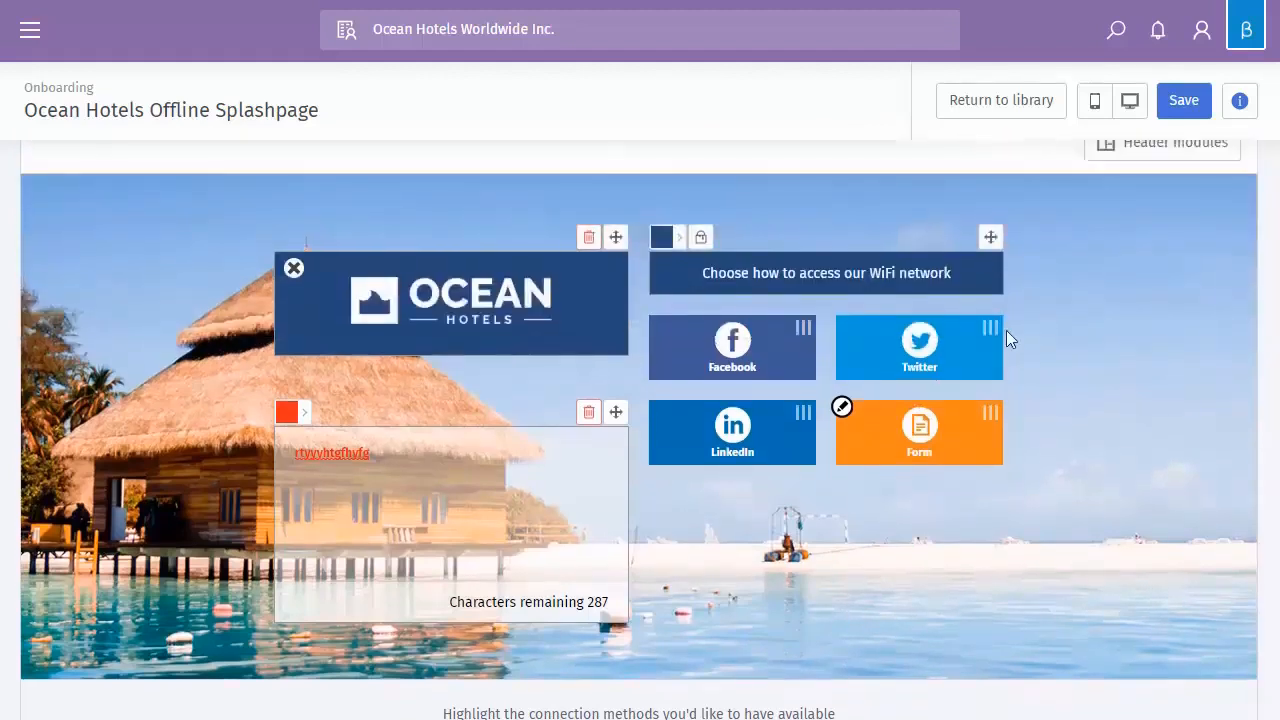
drag(797, 335, 997, 352)
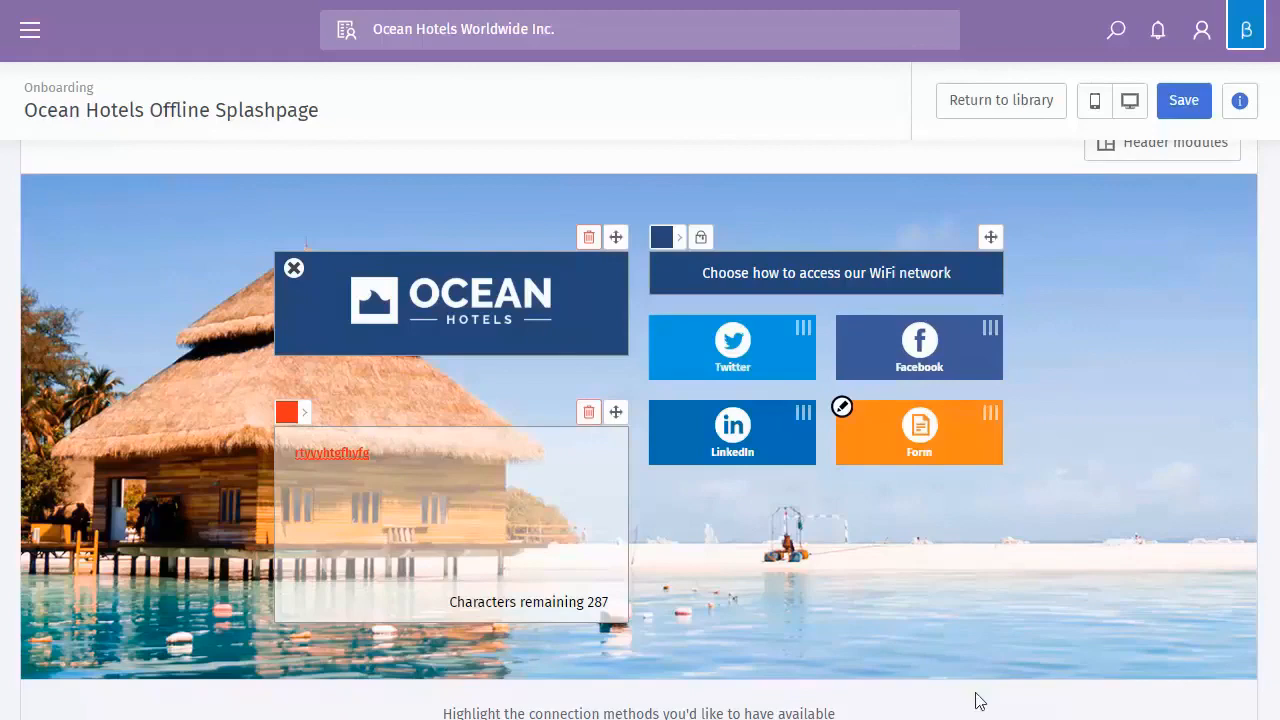
click(842, 409)
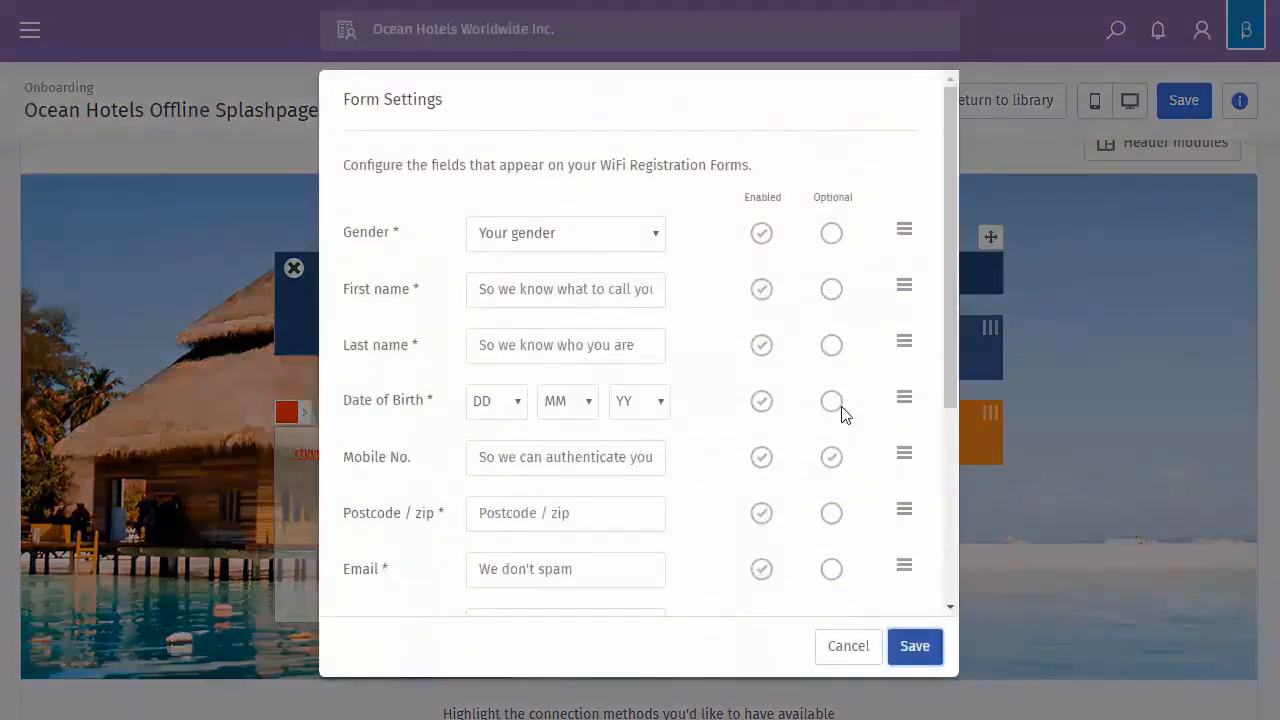
Make Mobile No. required on the registration form, leaving Gender enabled
click(766, 241)
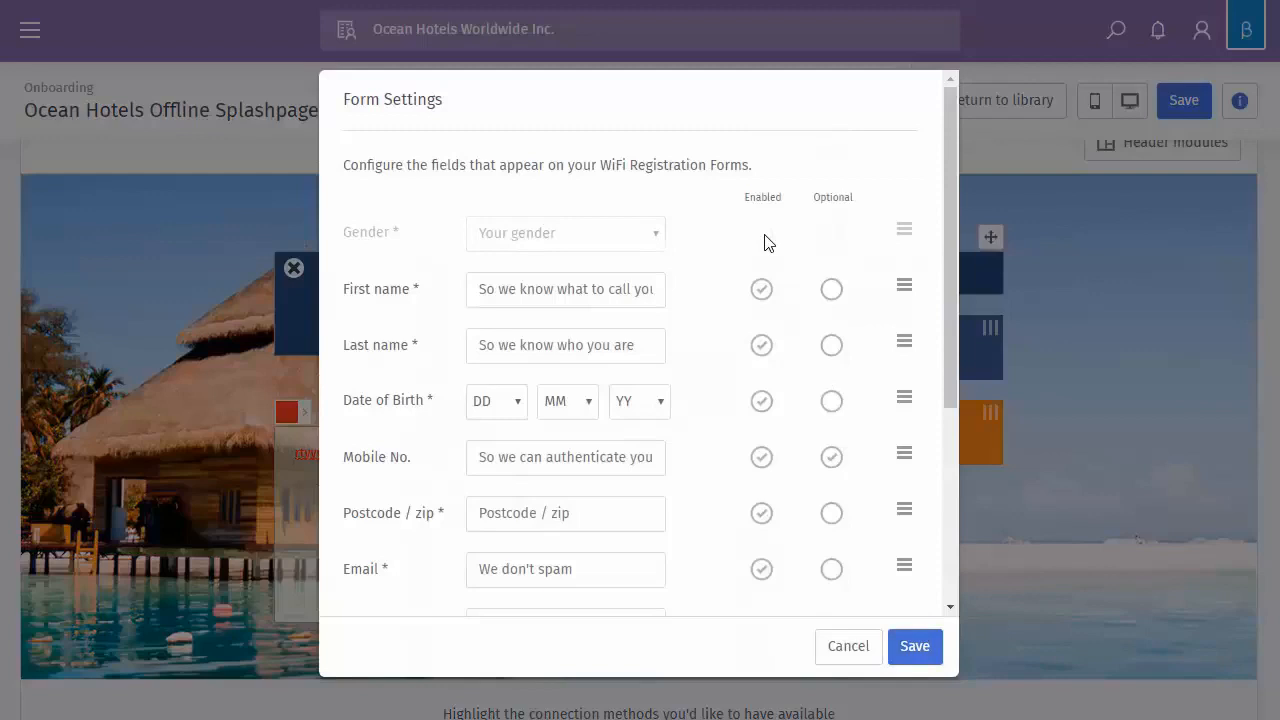
click(764, 238)
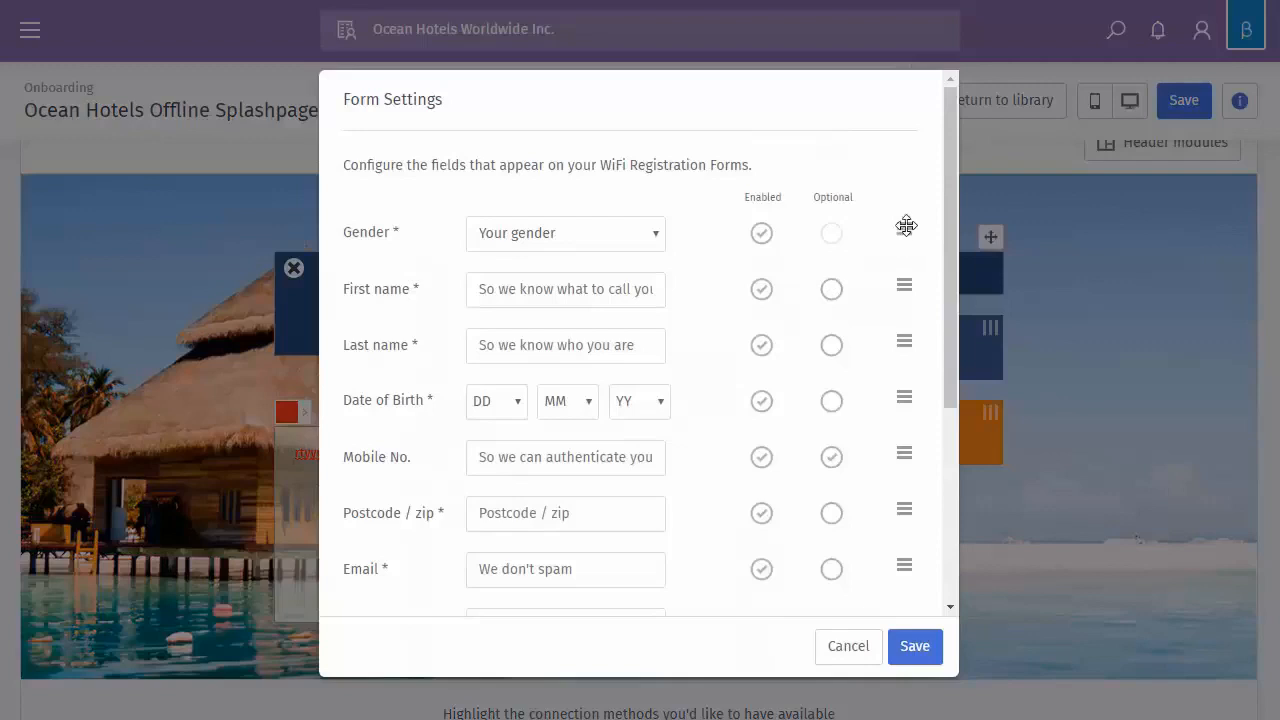
mouse_move(906, 226)
mouse_down()
mouse_move(914, 300)
mouse_move(903, 277)
mouse_move(912, 225)
mouse_up()
click(832, 457)
scroll(782, 382, down, 4)
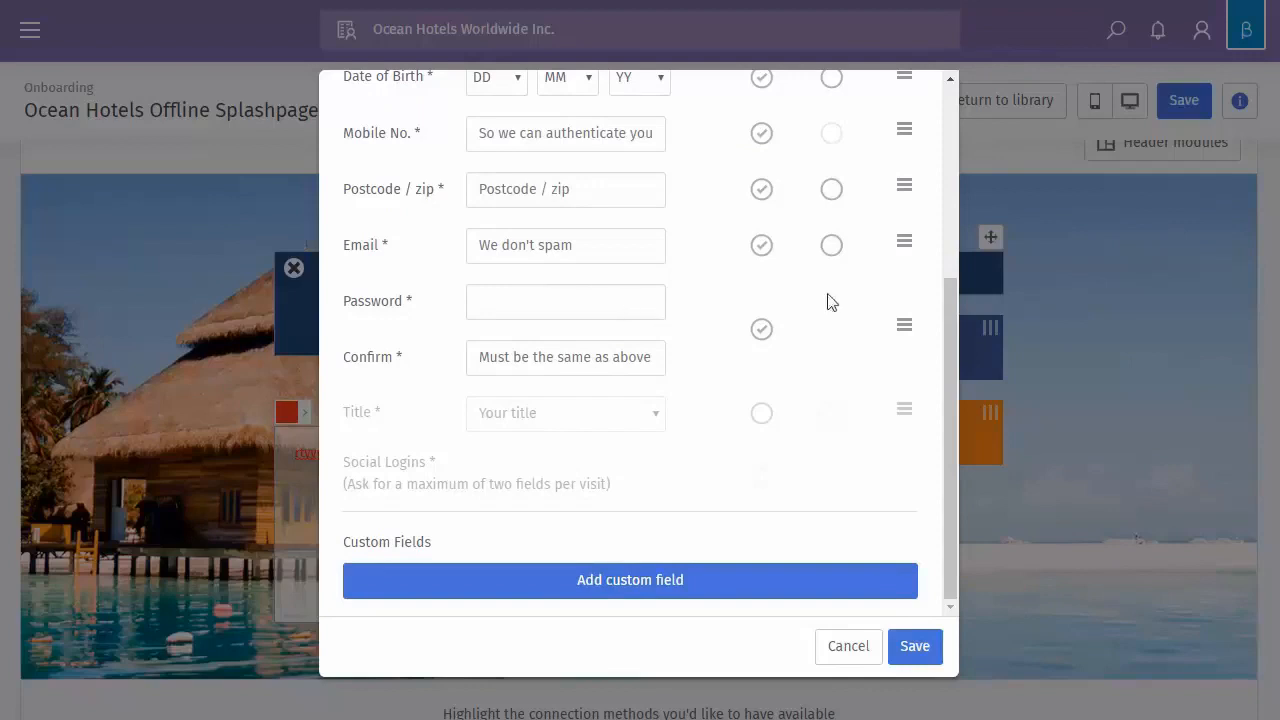
Add a custom field labelled ID, validated as both text and number
click(627, 588)
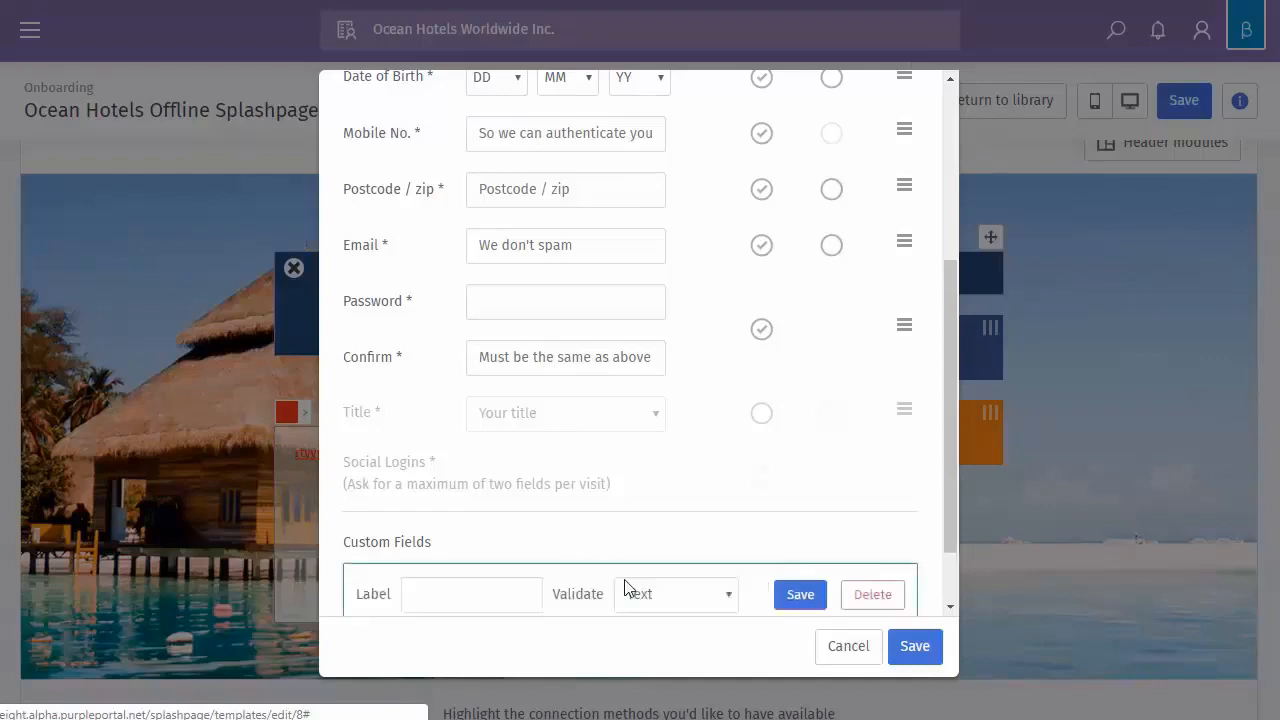
click(413, 521)
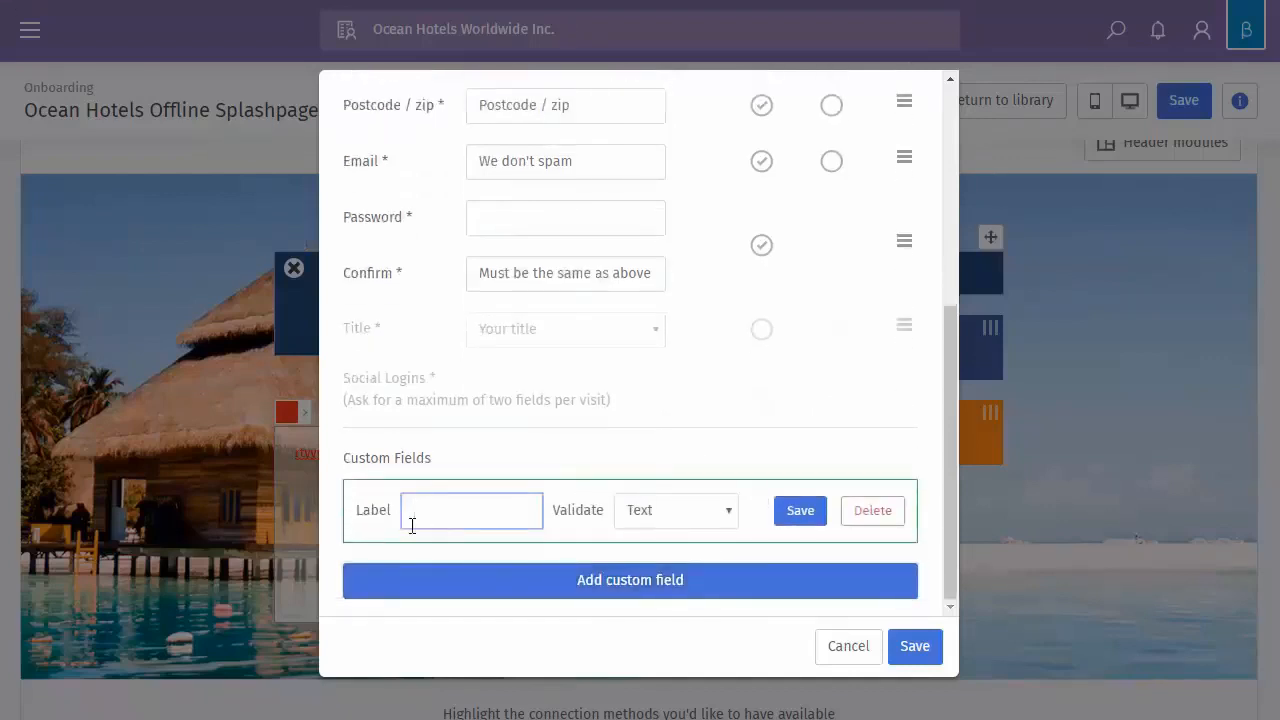
click(621, 523)
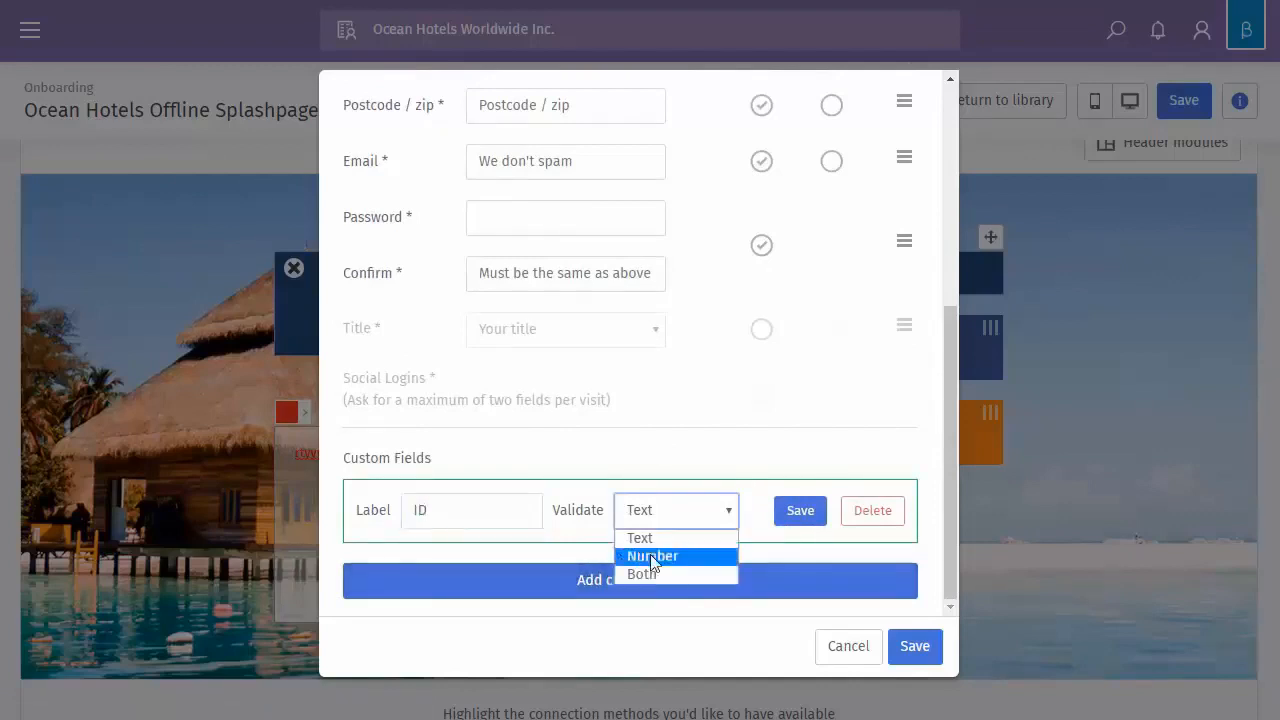
click(691, 574)
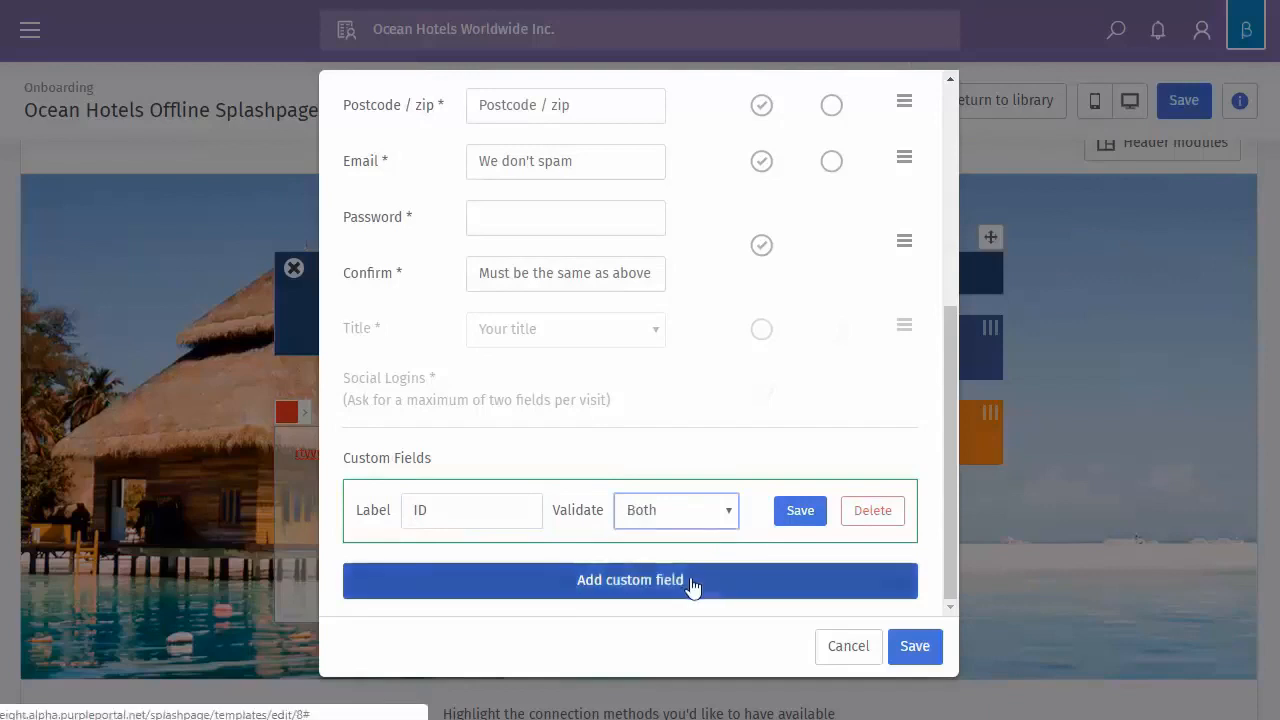
click(808, 514)
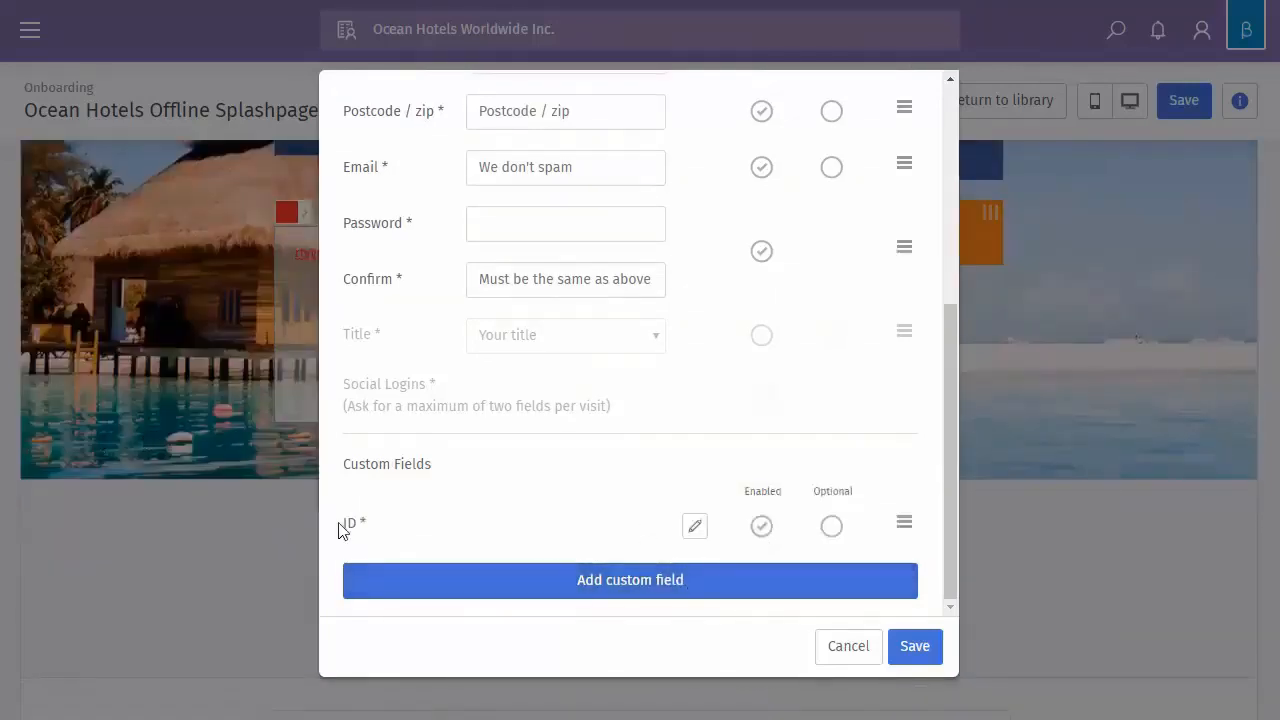
click(761, 528)
click(762, 529)
drag(904, 523, 871, 414)
scroll(880, 494, down, 1)
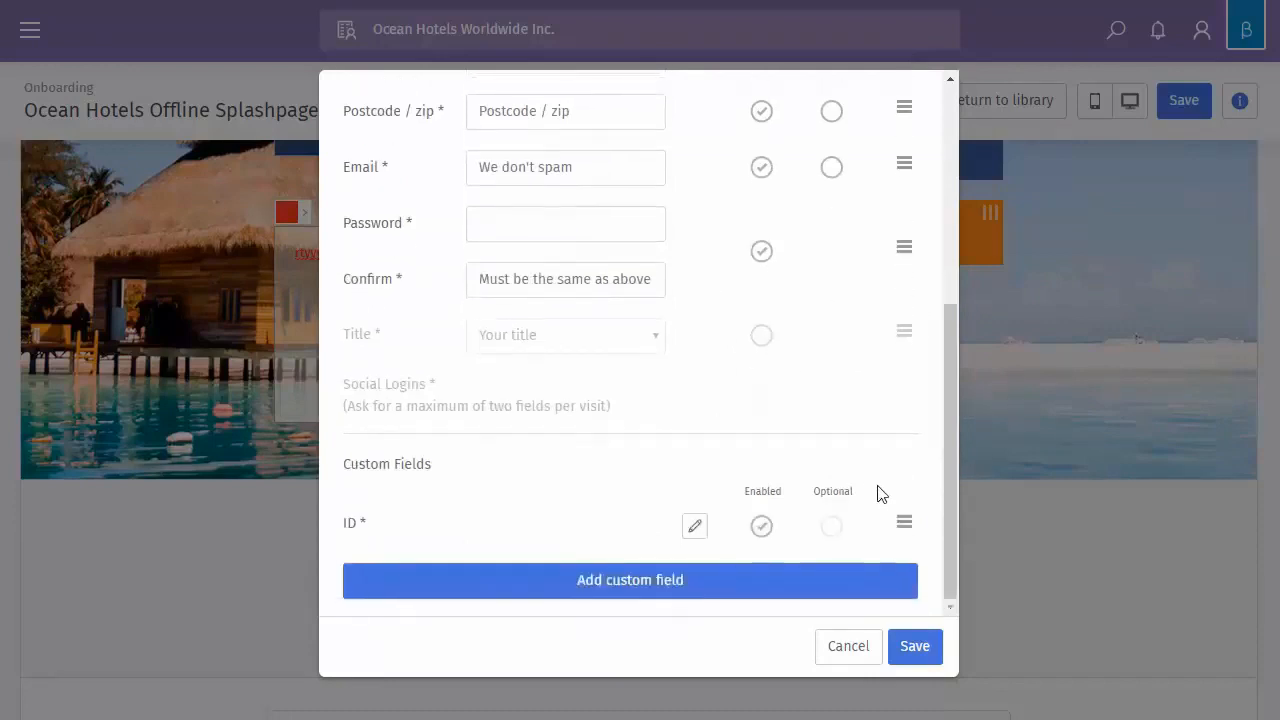
scroll(506, 492, down, 1)
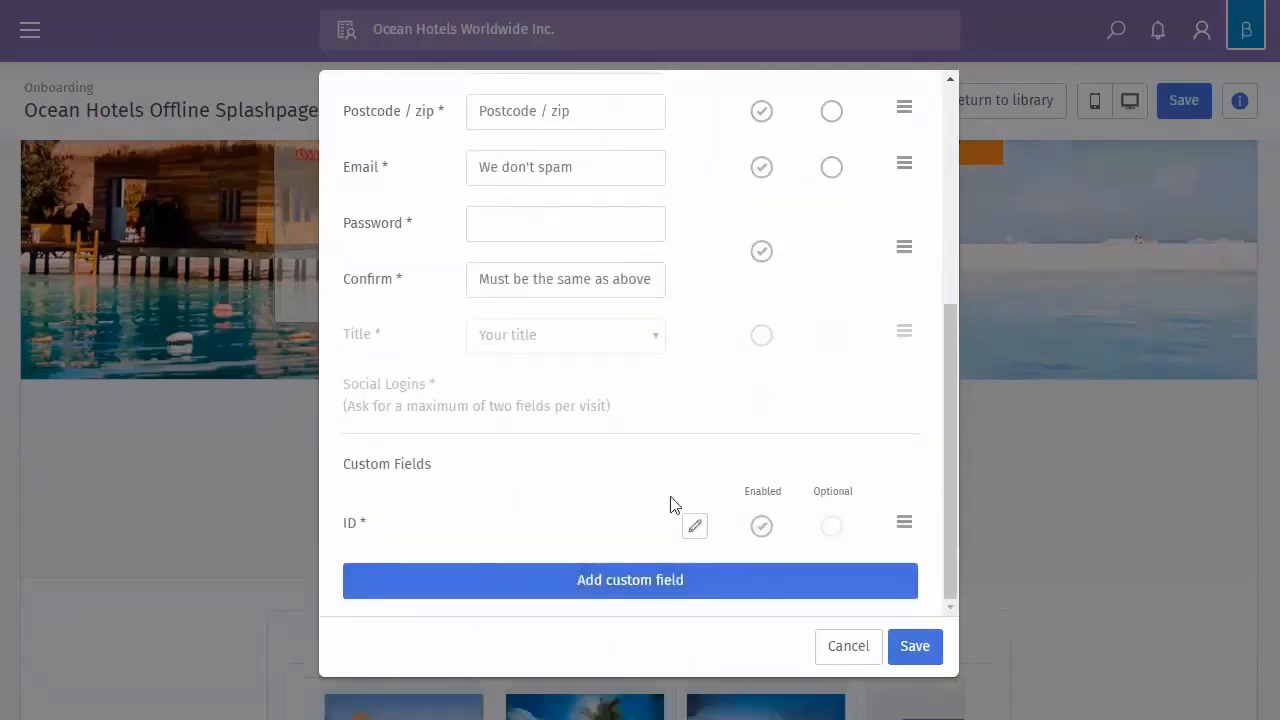
Add a second custom field labelled 'test'
click(662, 590)
click(442, 509)
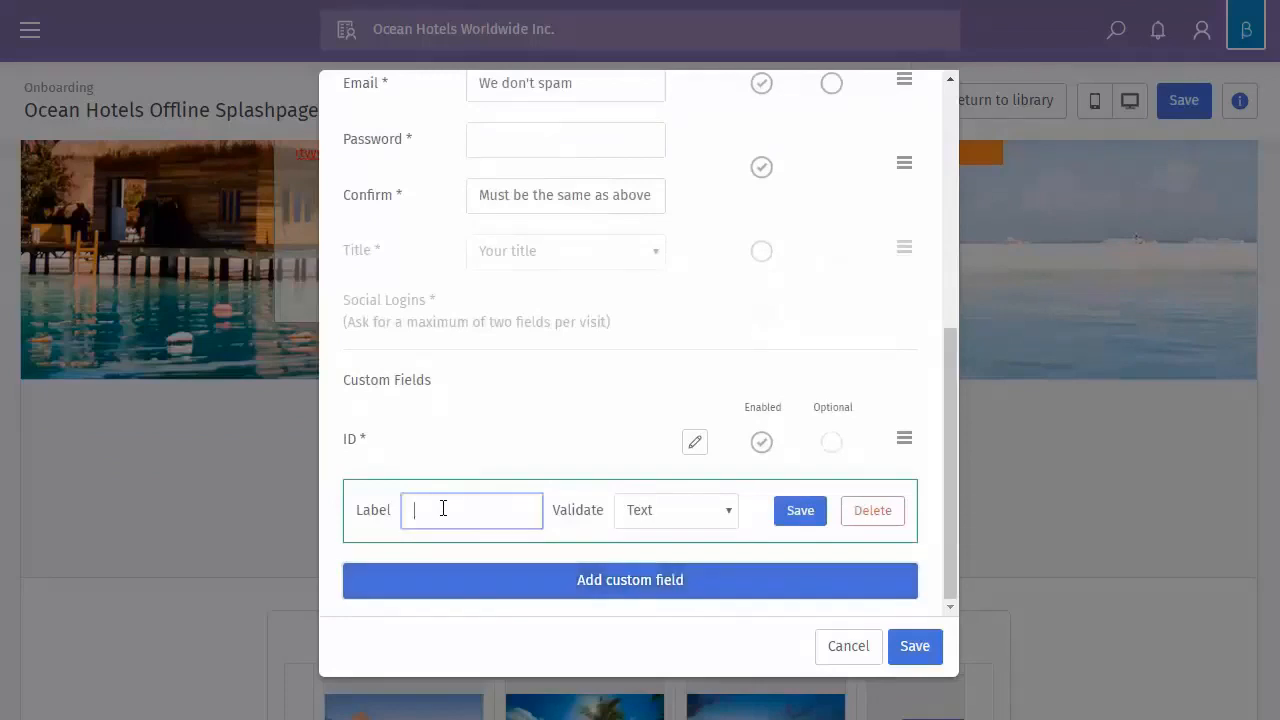
text(test)
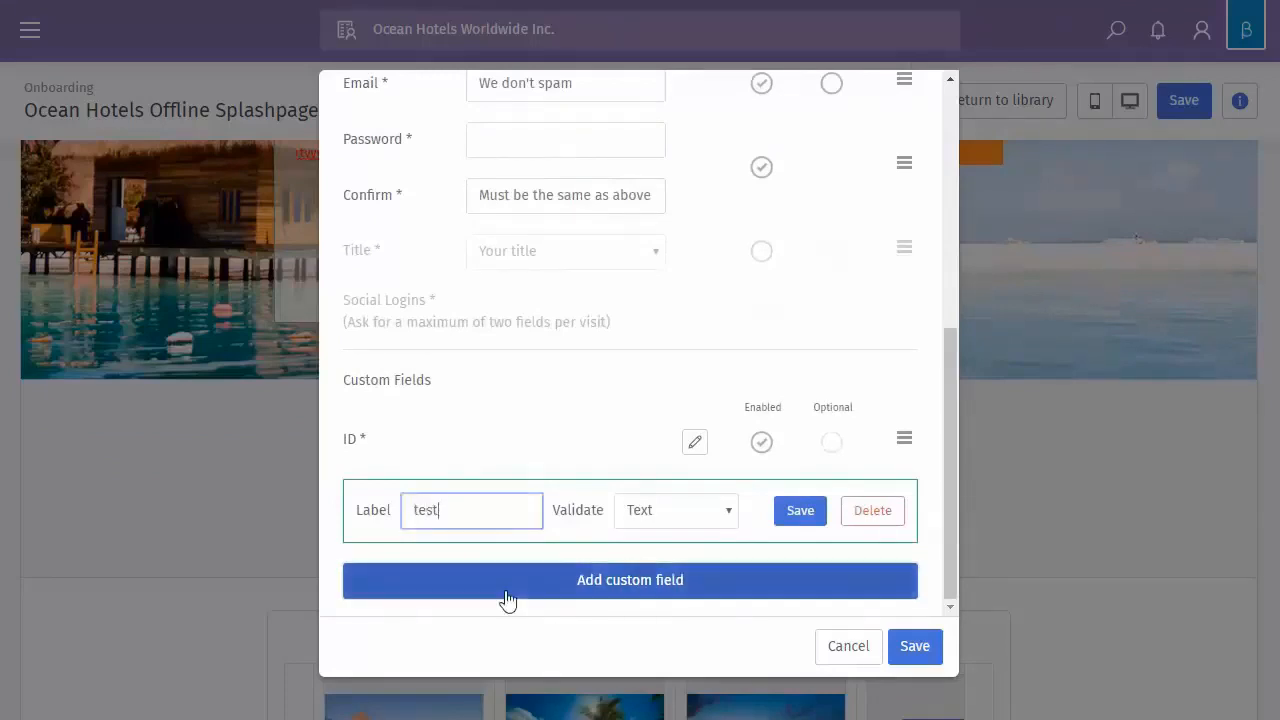
click(786, 518)
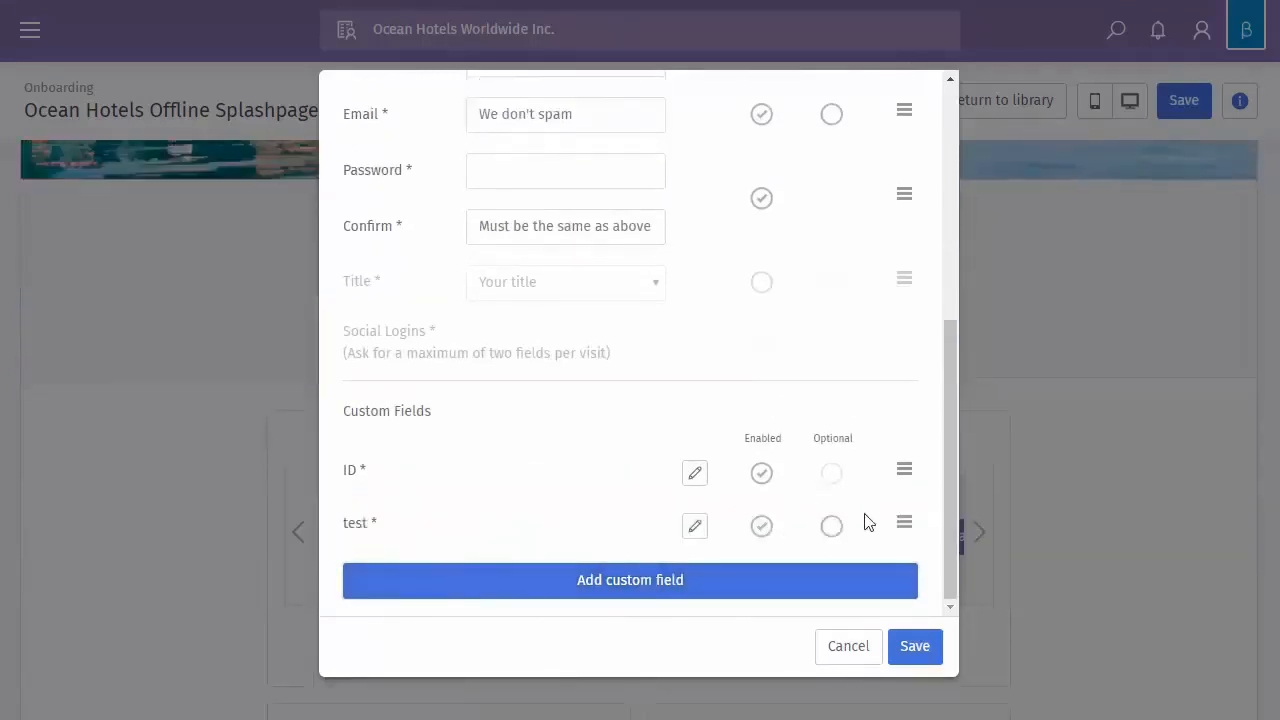
drag(904, 523, 877, 540)
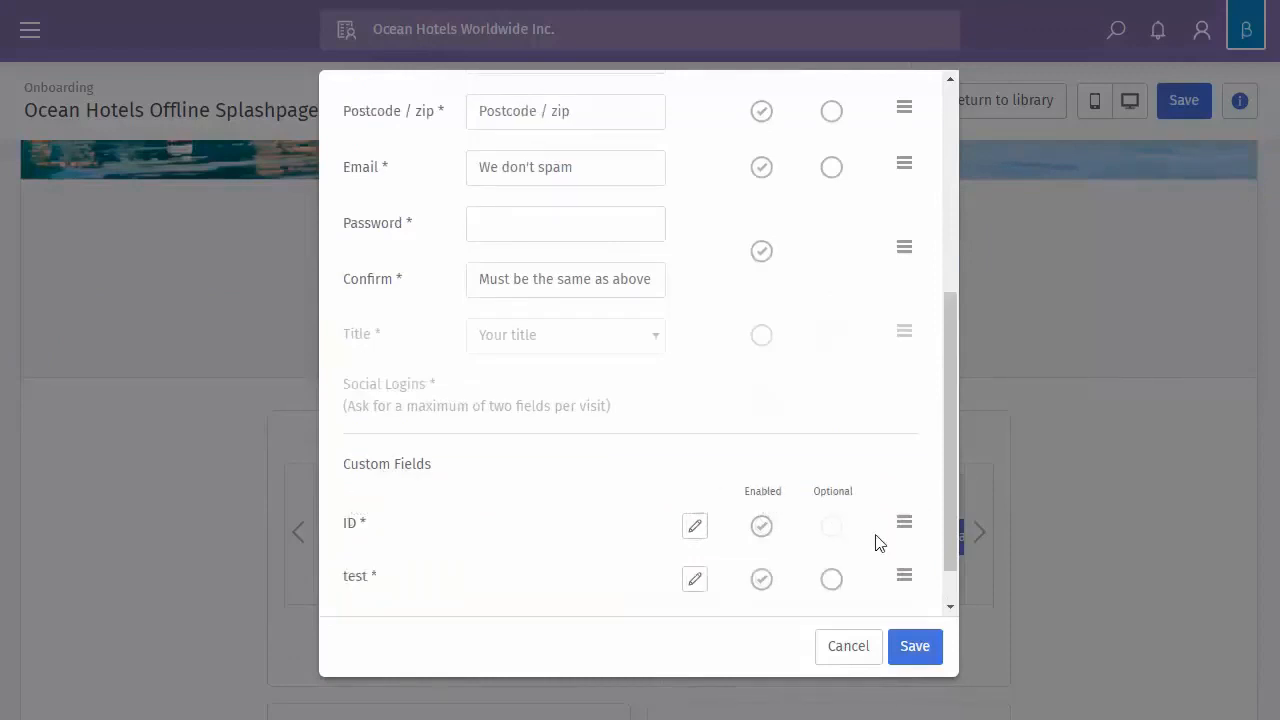
Mark both the ID and test custom fields as optional
click(828, 530)
click(829, 530)
click(829, 583)
click(829, 583)
click(831, 527)
click(831, 580)
scroll(791, 580, down, 1)
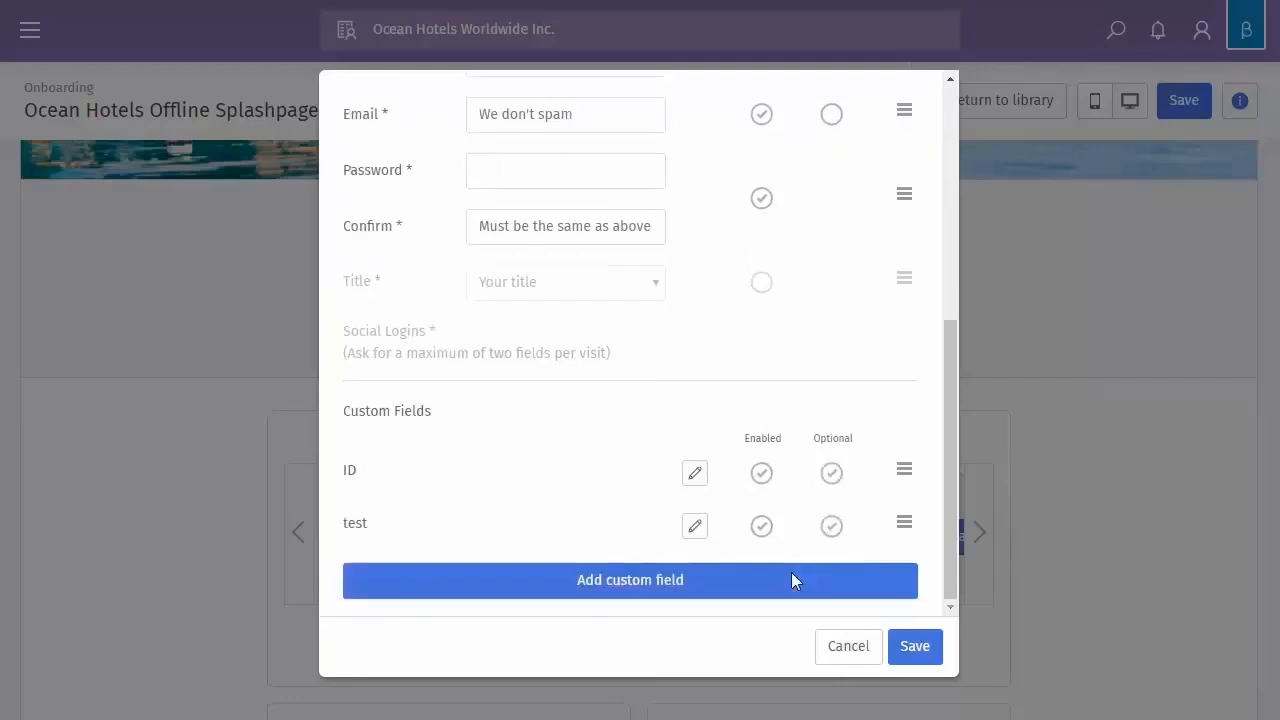
Save and close Form Settings, then start removing the Ocean Hotels header logo
click(912, 648)
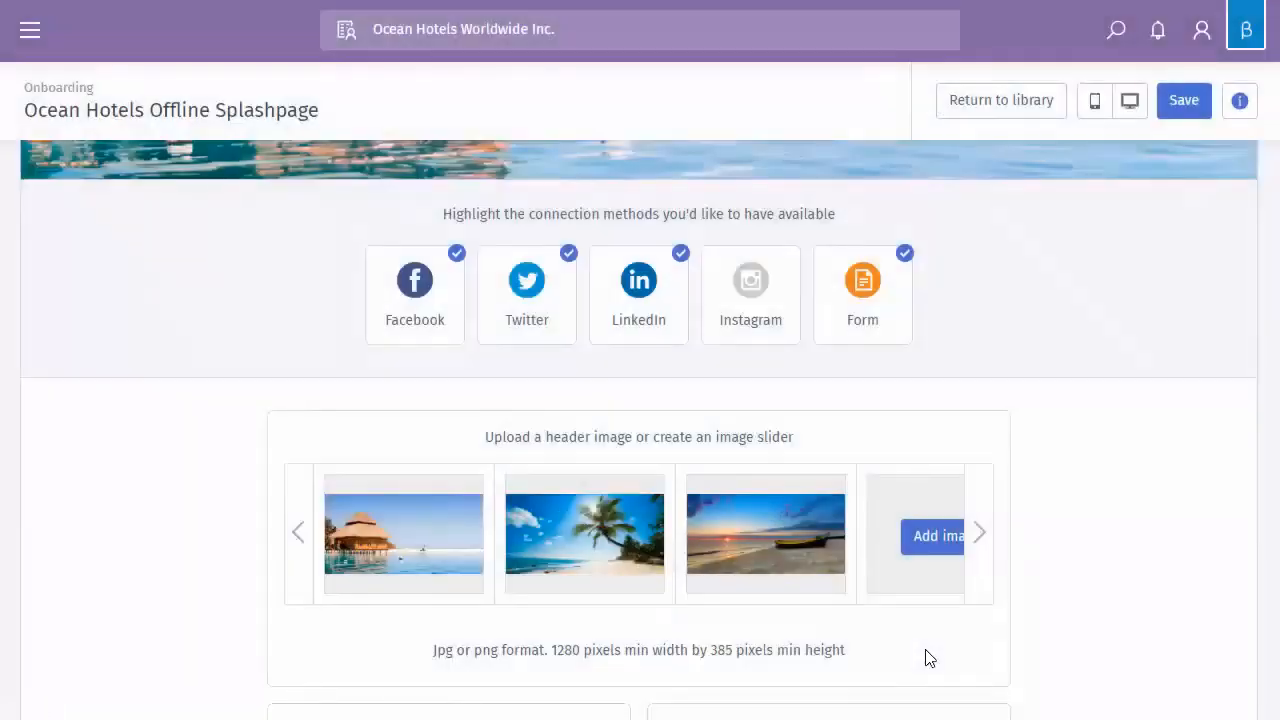
scroll(900, 640, up, 3)
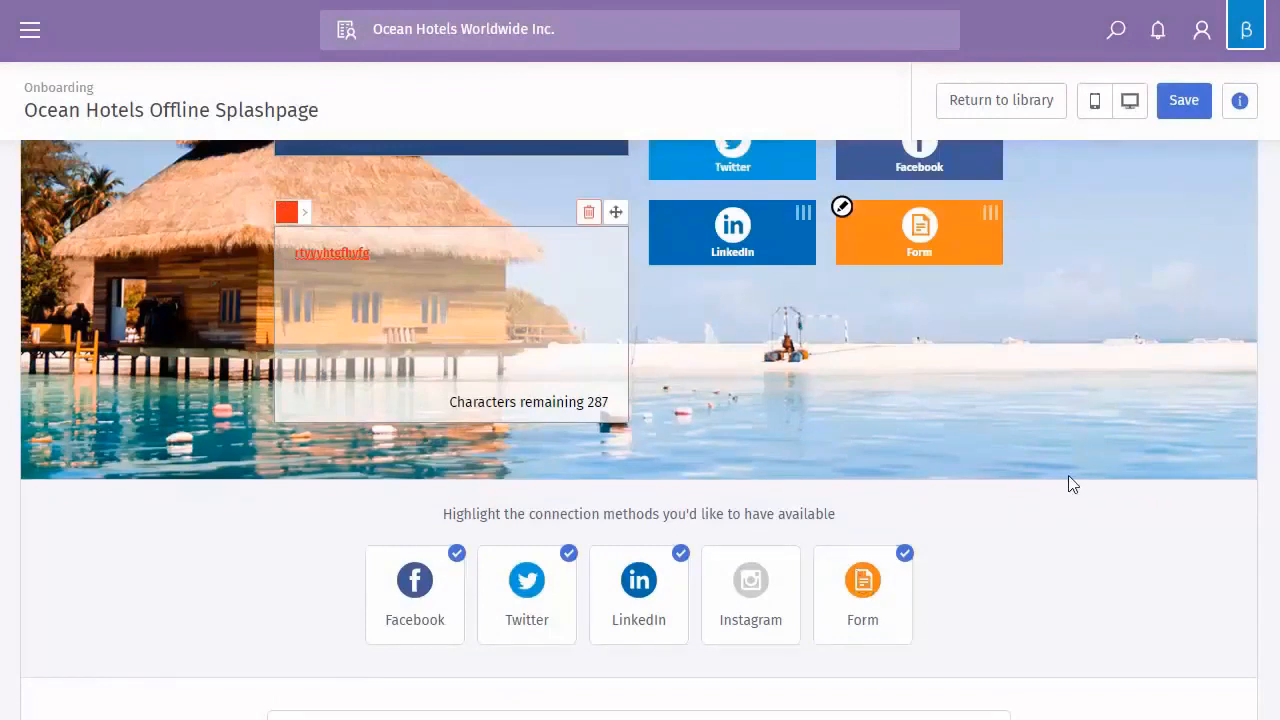
scroll(1071, 475, up, 2)
scroll(1071, 460, up, 1)
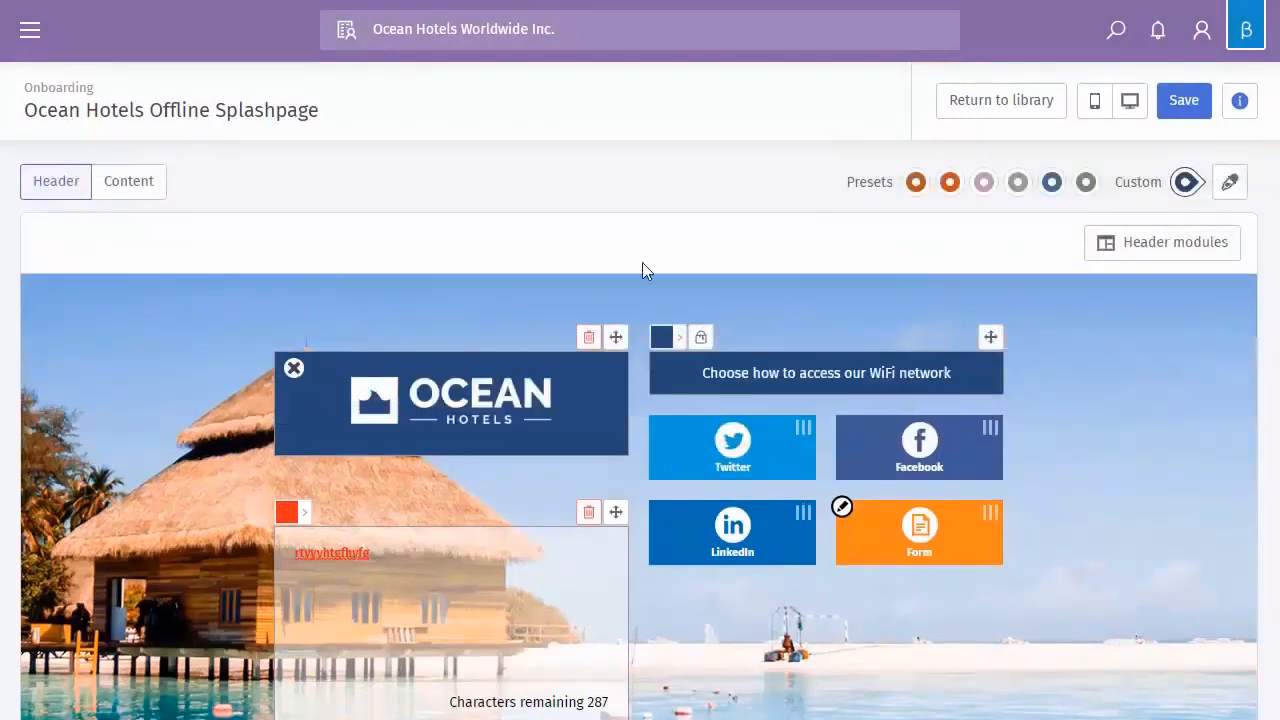
click(293, 370)
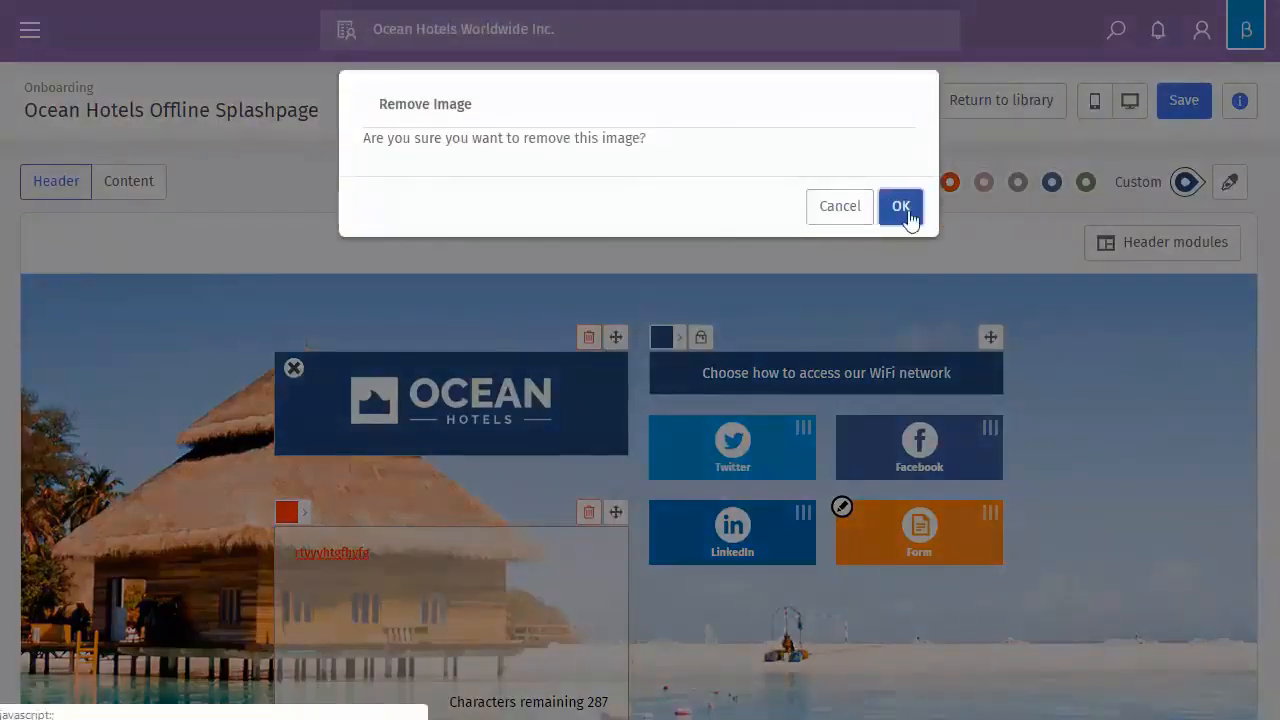
Confirm removing the Ocean Hotels logo, leaving an empty logo upload placeholder
click(900, 207)
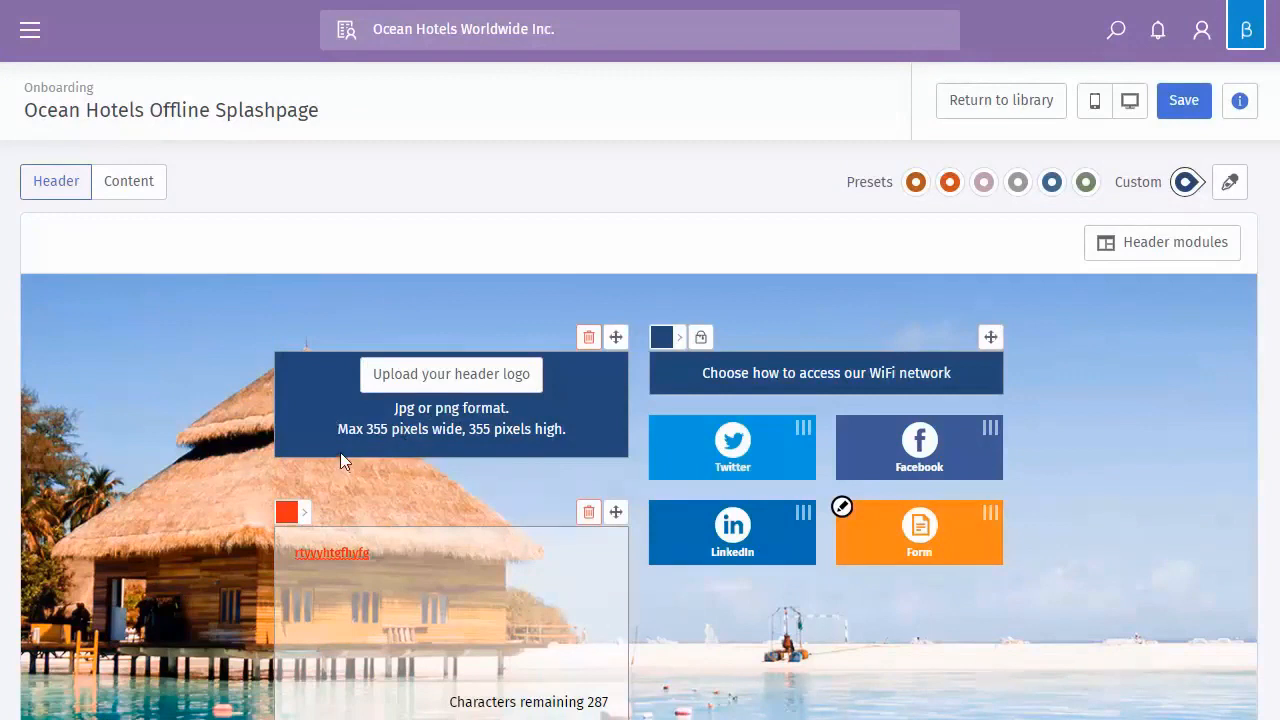
scroll(468, 400, down, 1)
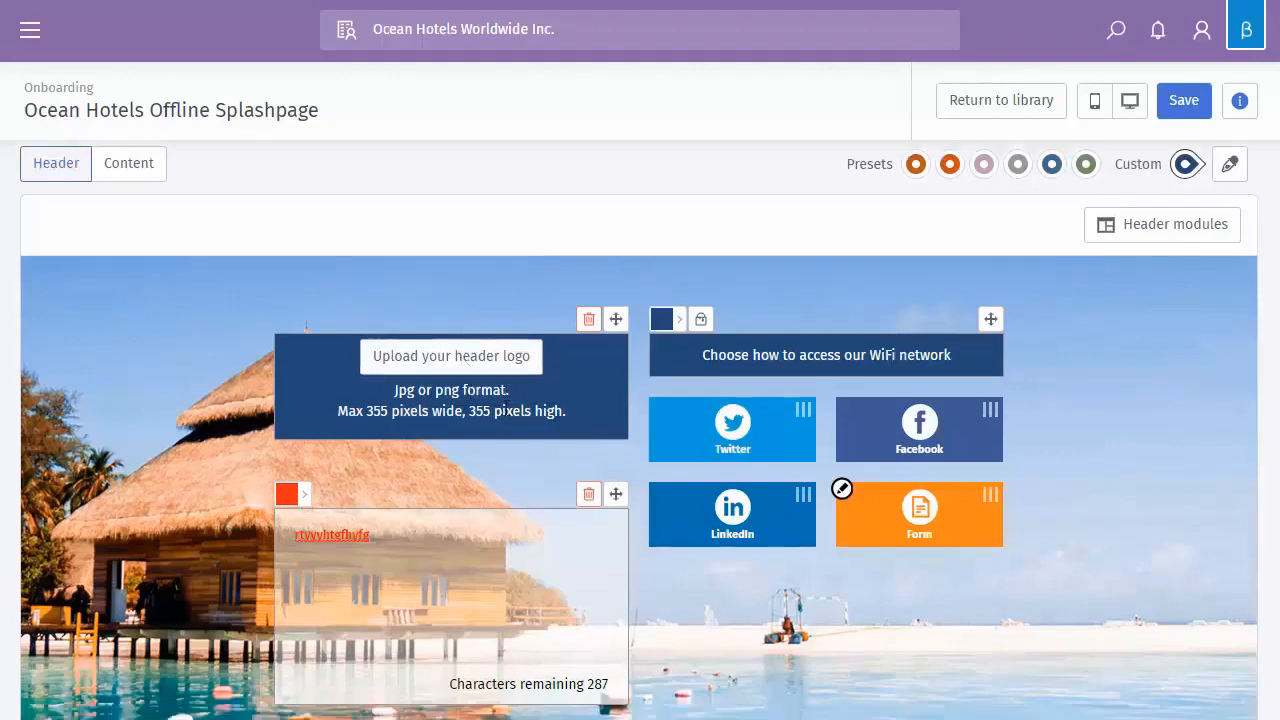
scroll(648, 428, down, 5)
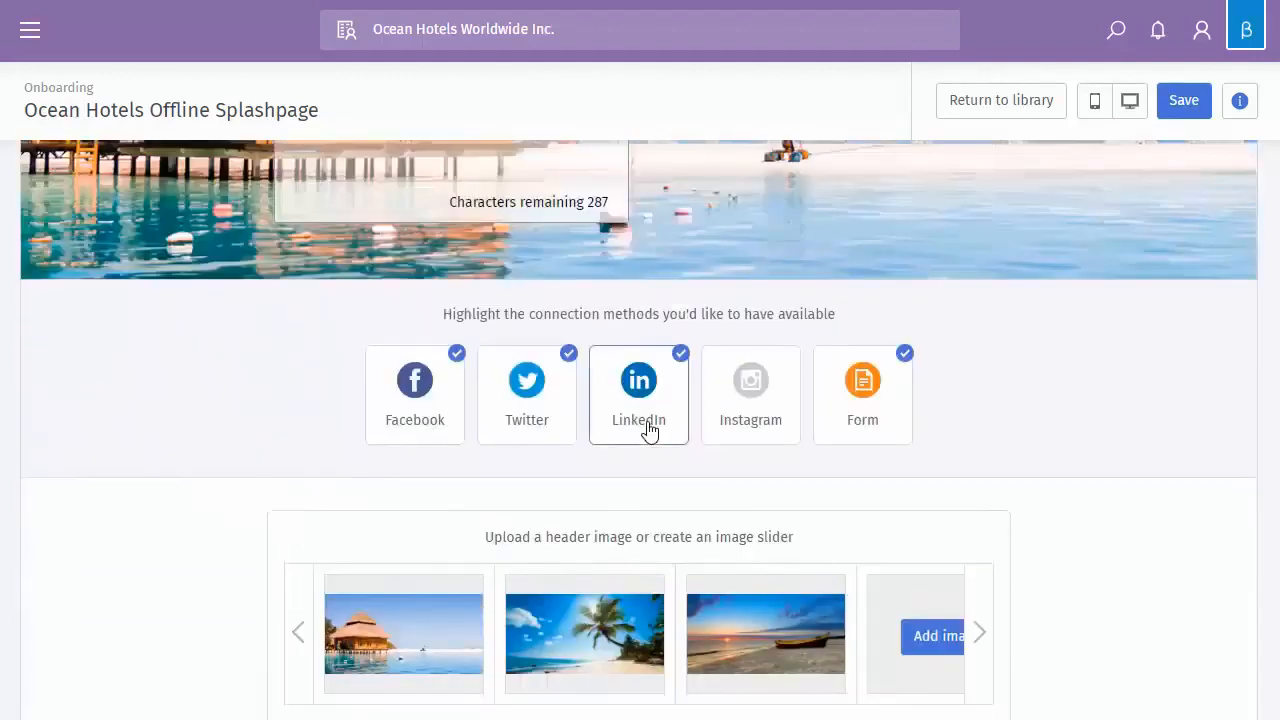
scroll(648, 428, up, 4)
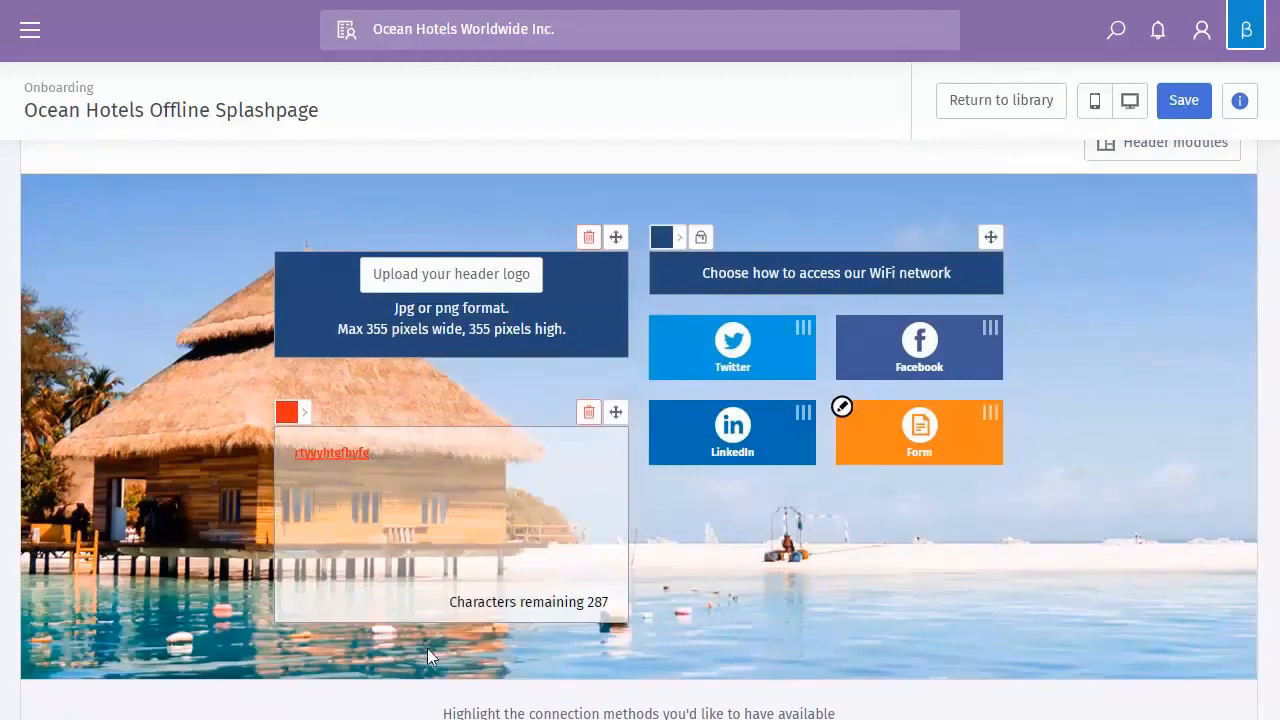
scroll(427, 648, down, 2)
scroll(810, 345, down, 3)
scroll(810, 349, down, 1)
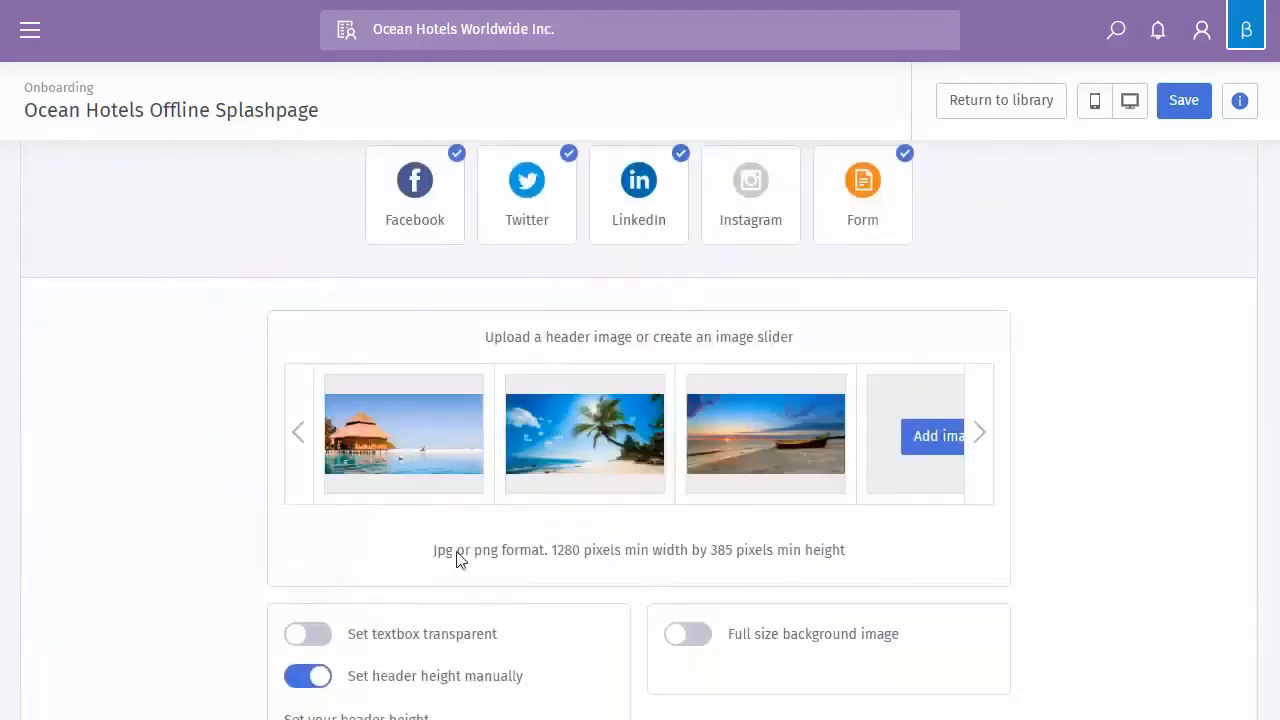
mouse_move(443, 447)
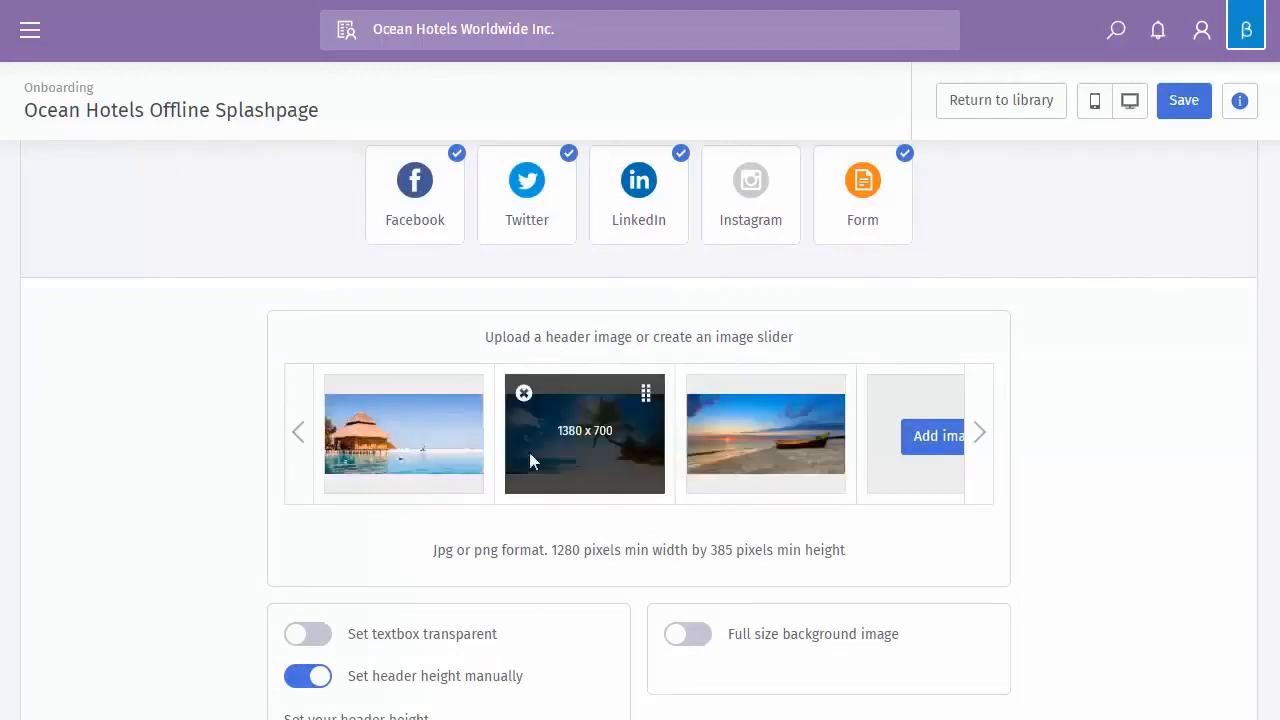
mouse_move(403, 405)
click(982, 485)
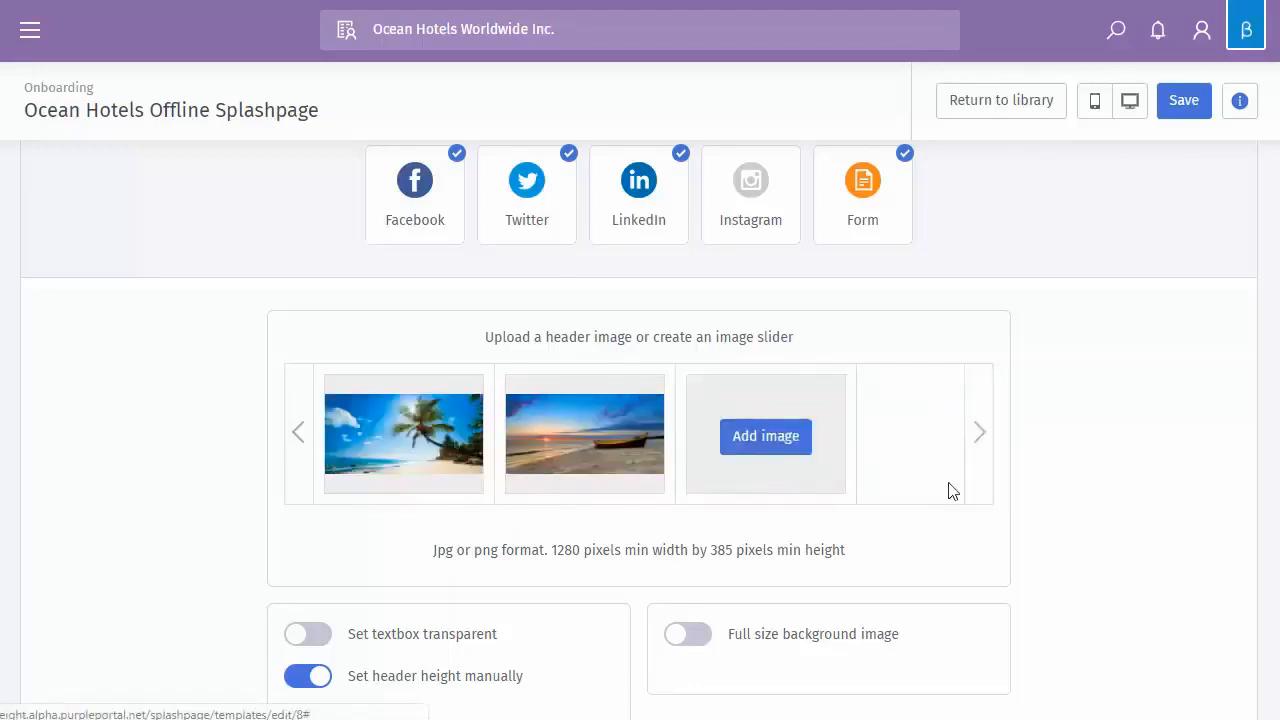
click(292, 474)
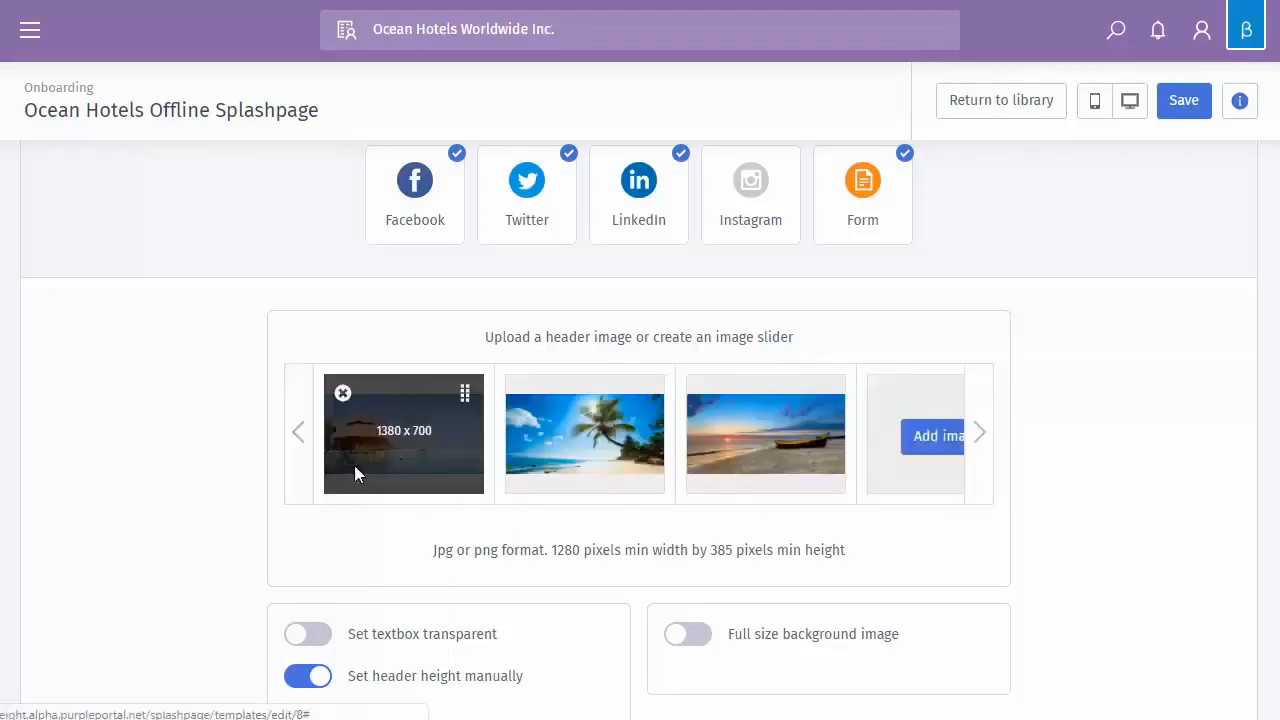
scroll(870, 625, up, 6)
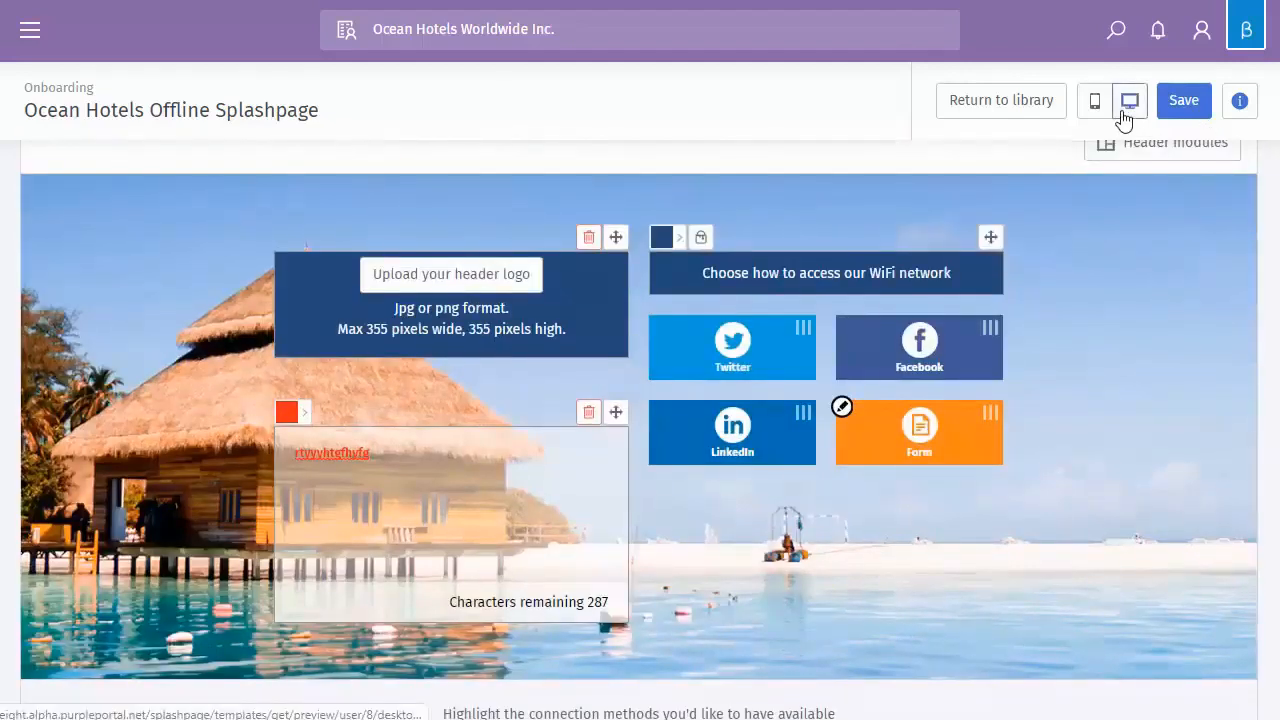
click(1129, 110)
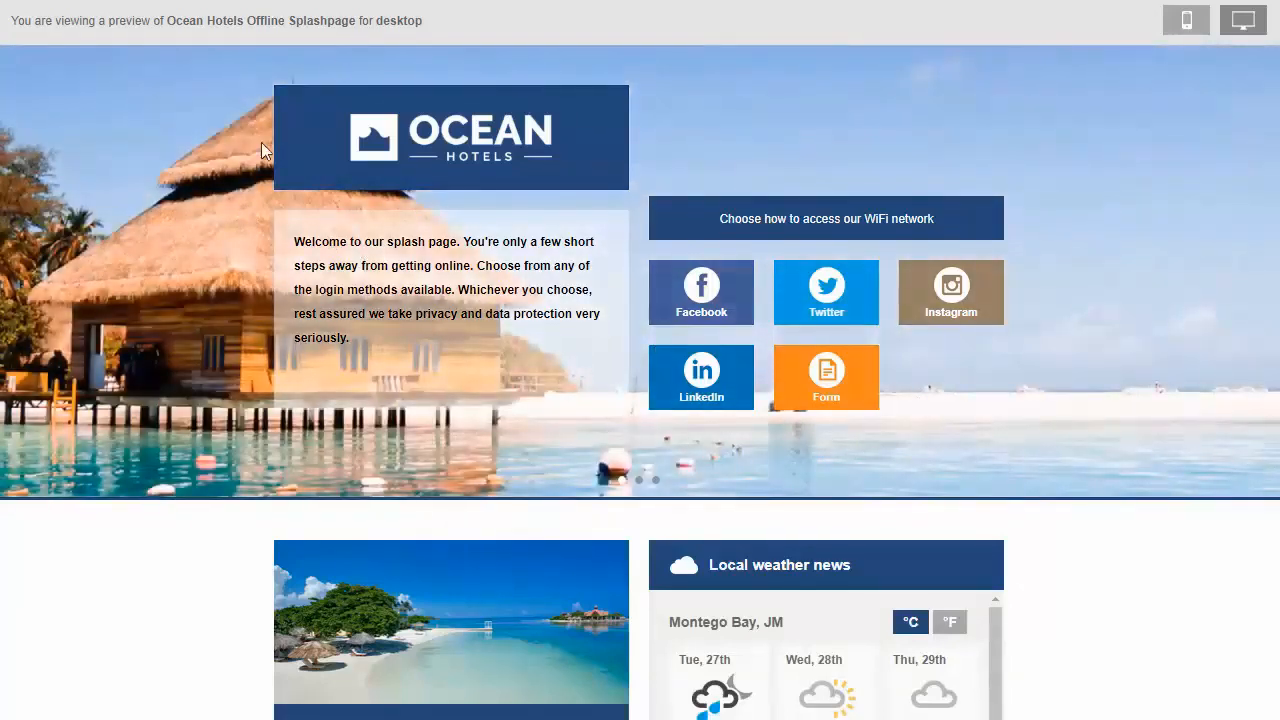
scroll(1134, 389, down, 4)
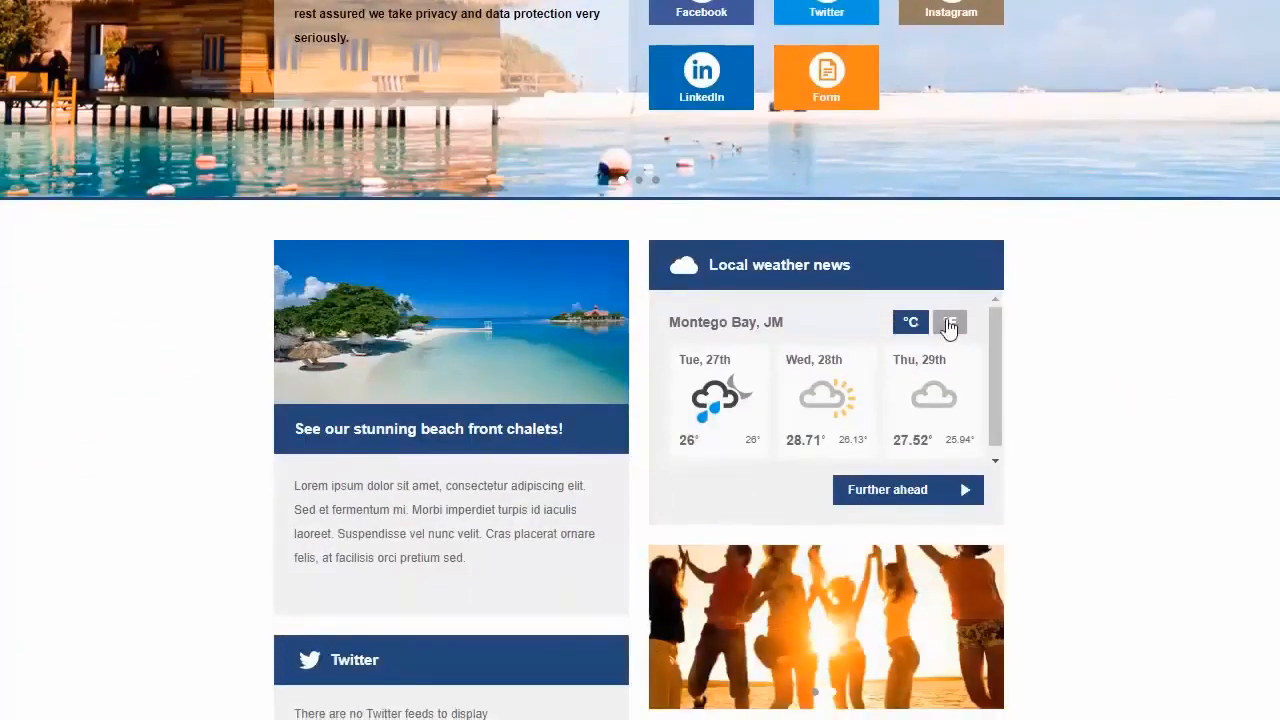
scroll(675, 362, down, 1)
scroll(1190, 120, down, 2)
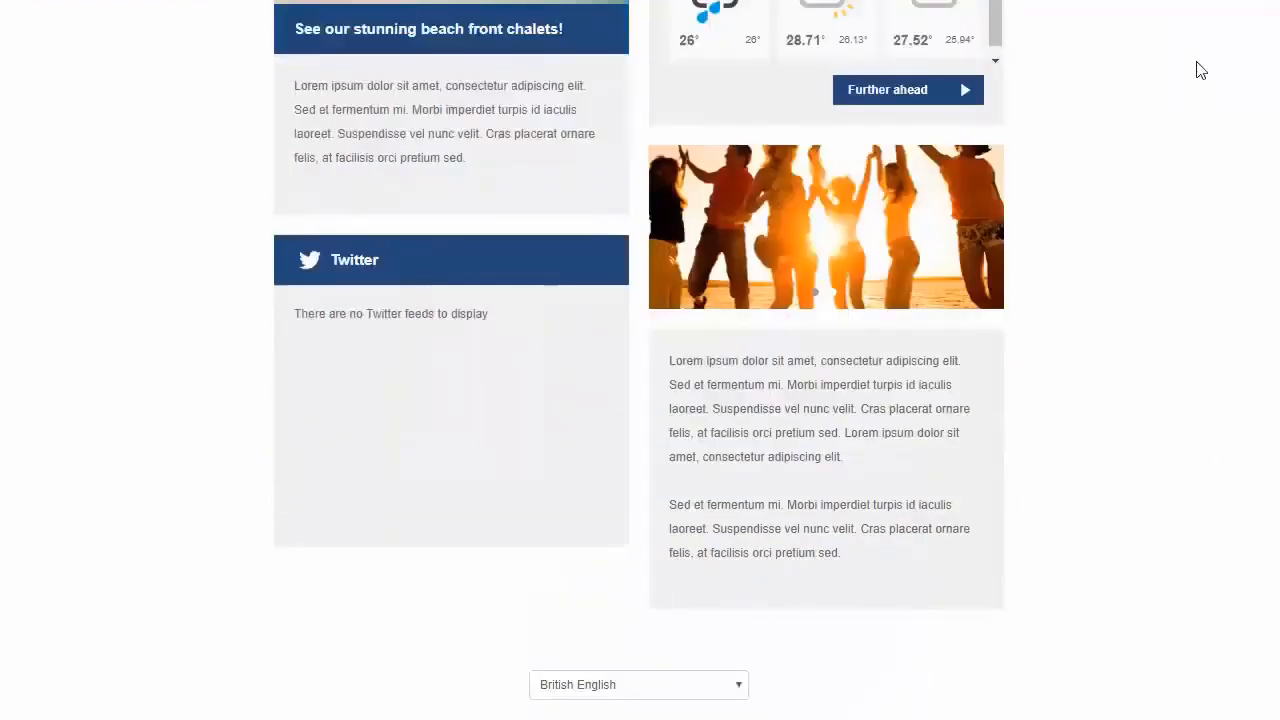
scroll(1085, 140, up, 7)
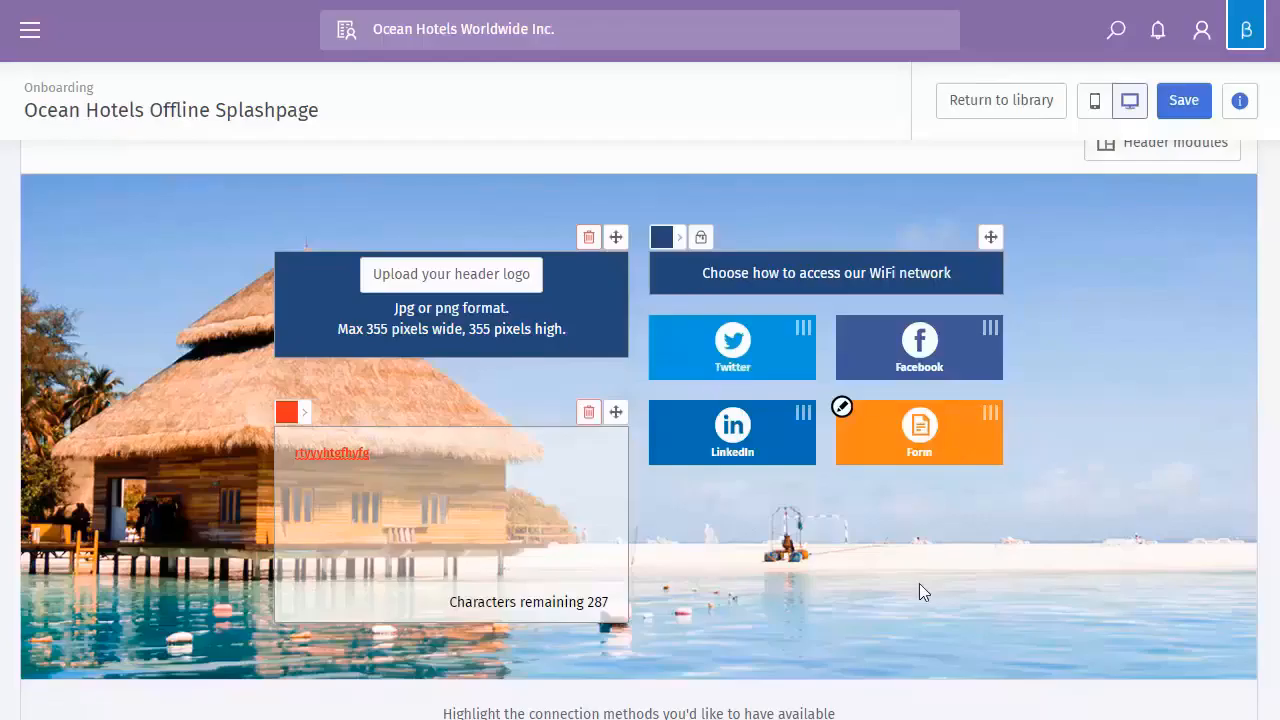
scroll(922, 590, down, 6)
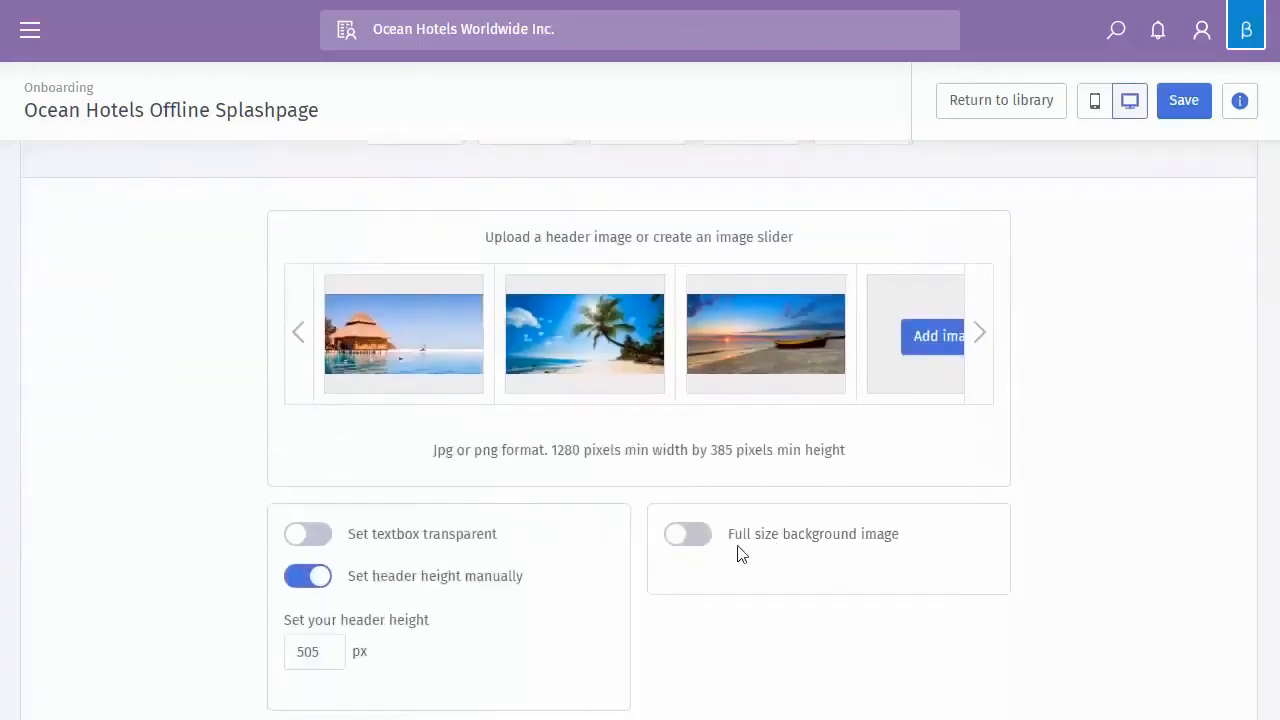
Make the header background image fill the whole header
click(685, 540)
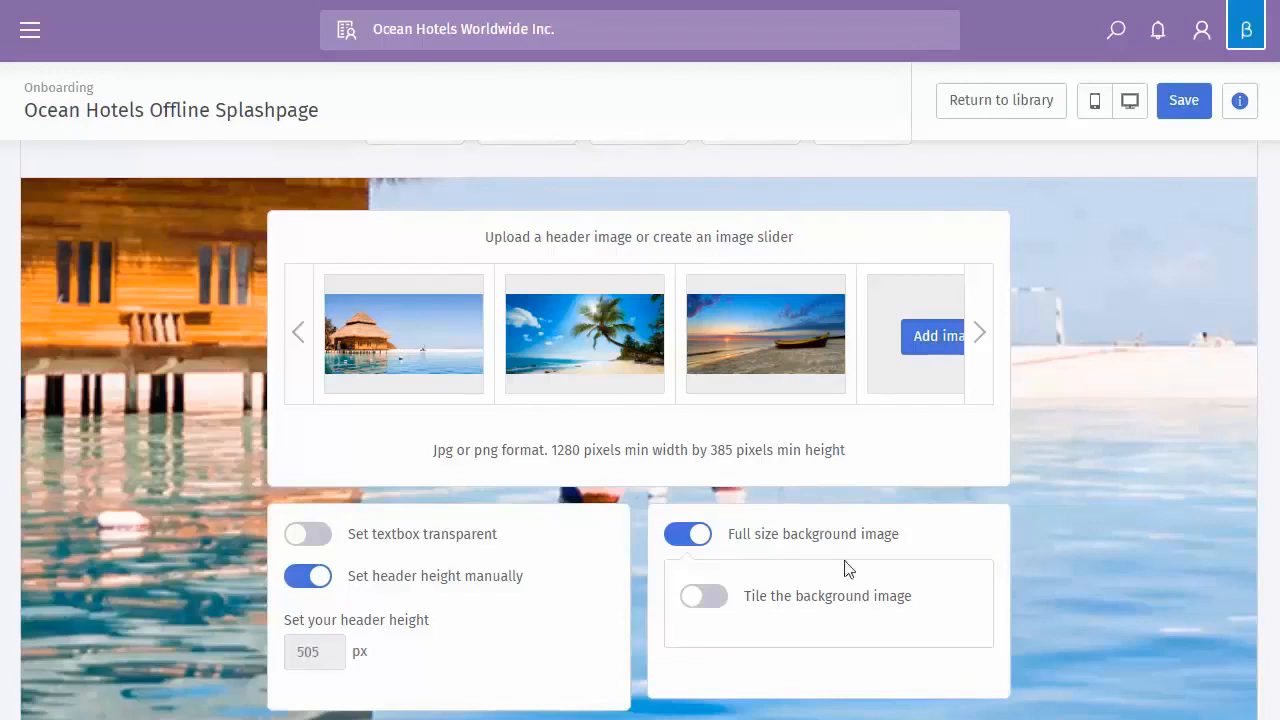
scroll(845, 568, down, 2)
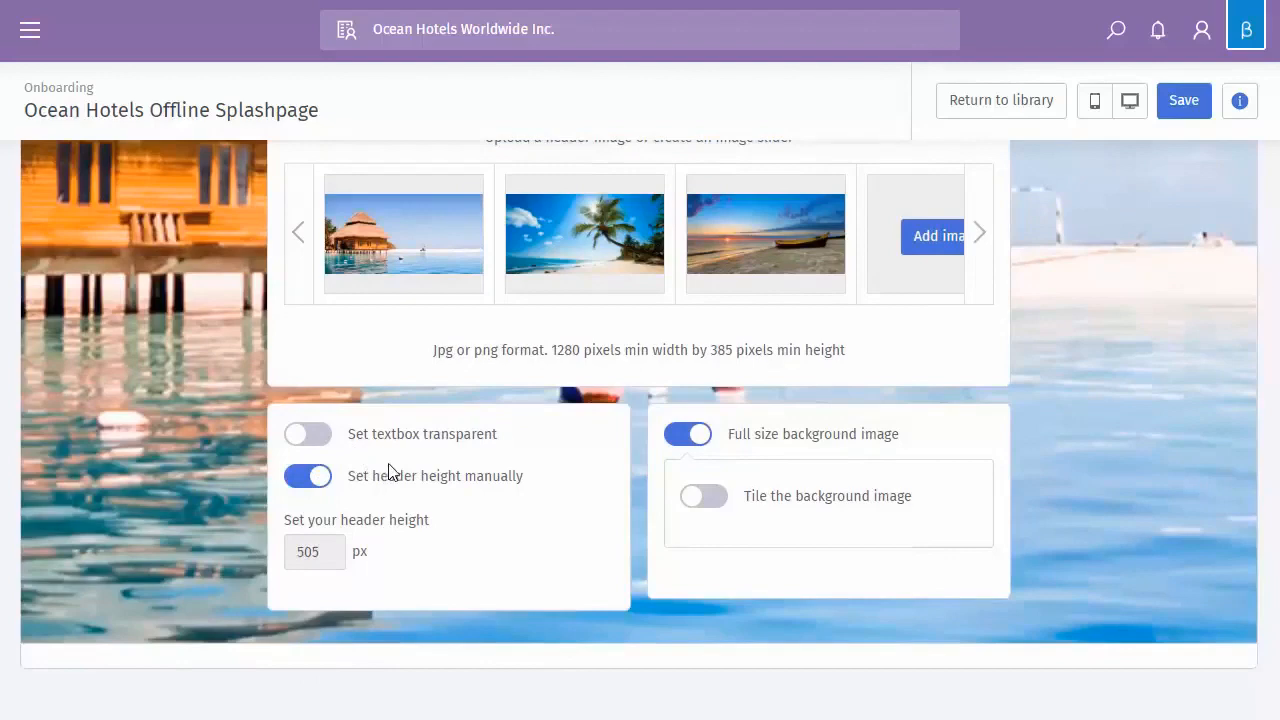
scroll(391, 472, up, 5)
scroll(400, 474, up, 1)
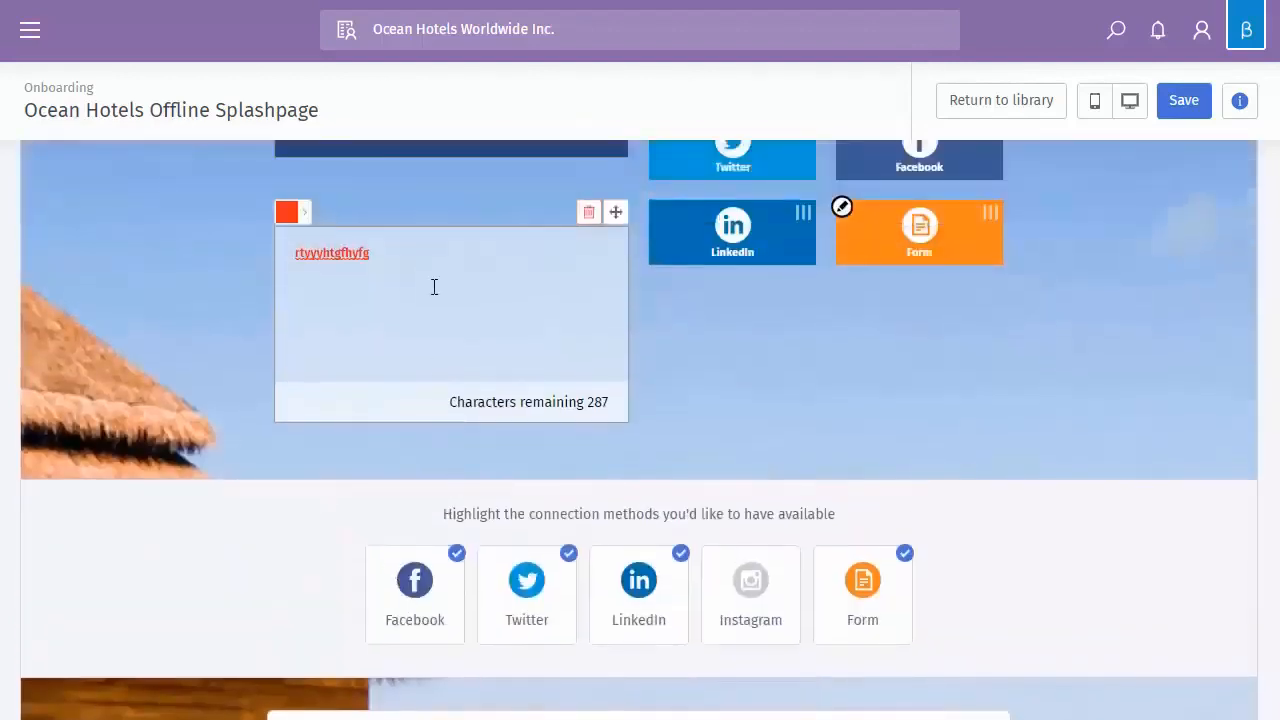
scroll(369, 306, down, 5)
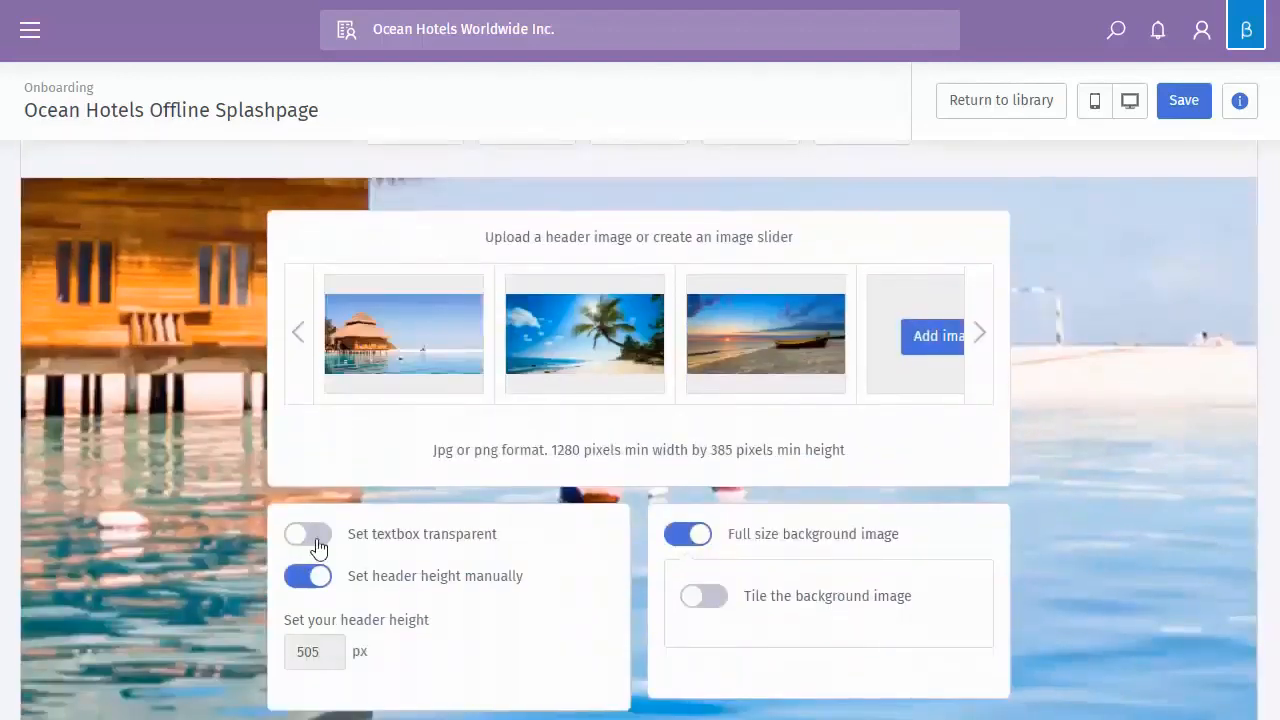
Make the header text box background transparent
click(310, 535)
scroll(414, 572, up, 6)
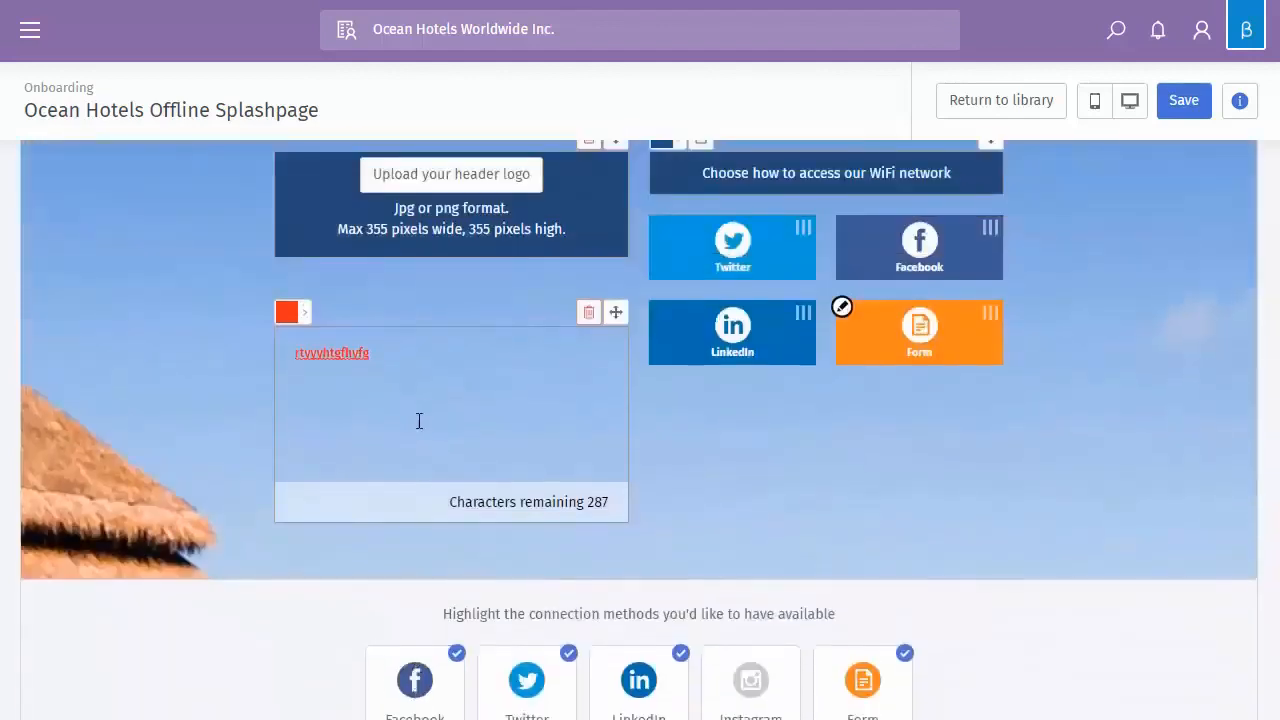
scroll(338, 464, up, 1)
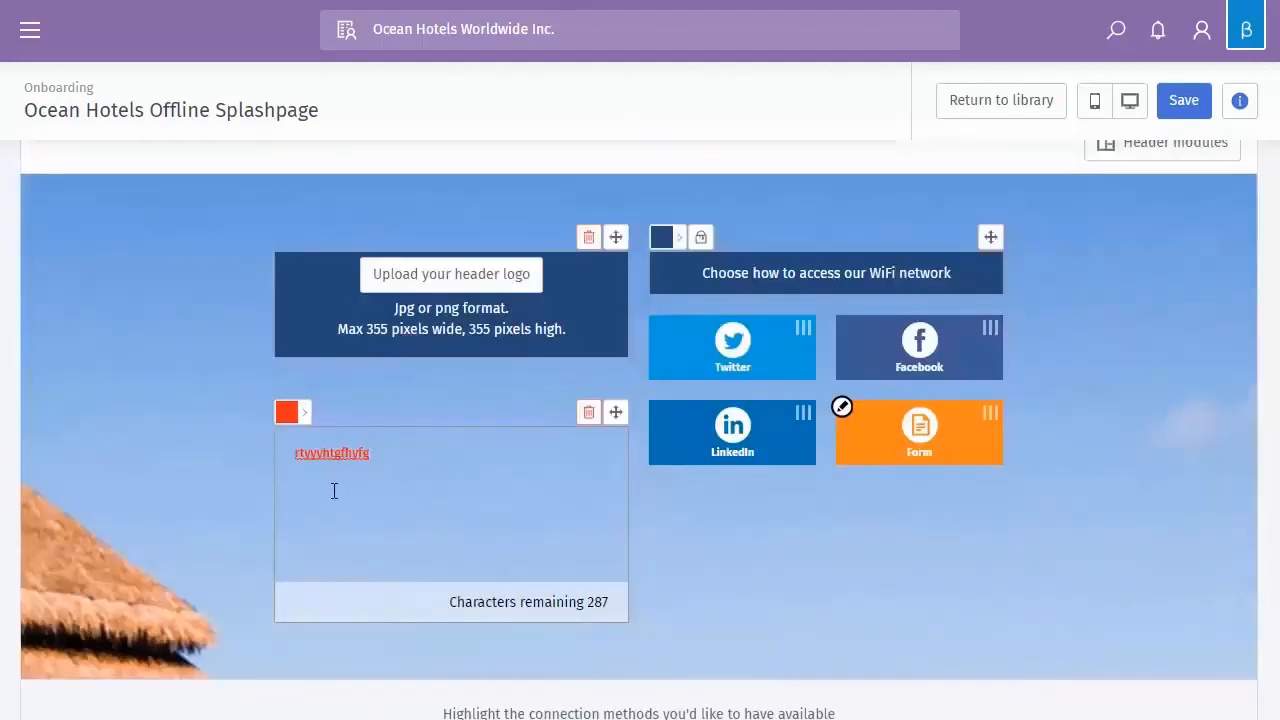
scroll(406, 500, down, 8)
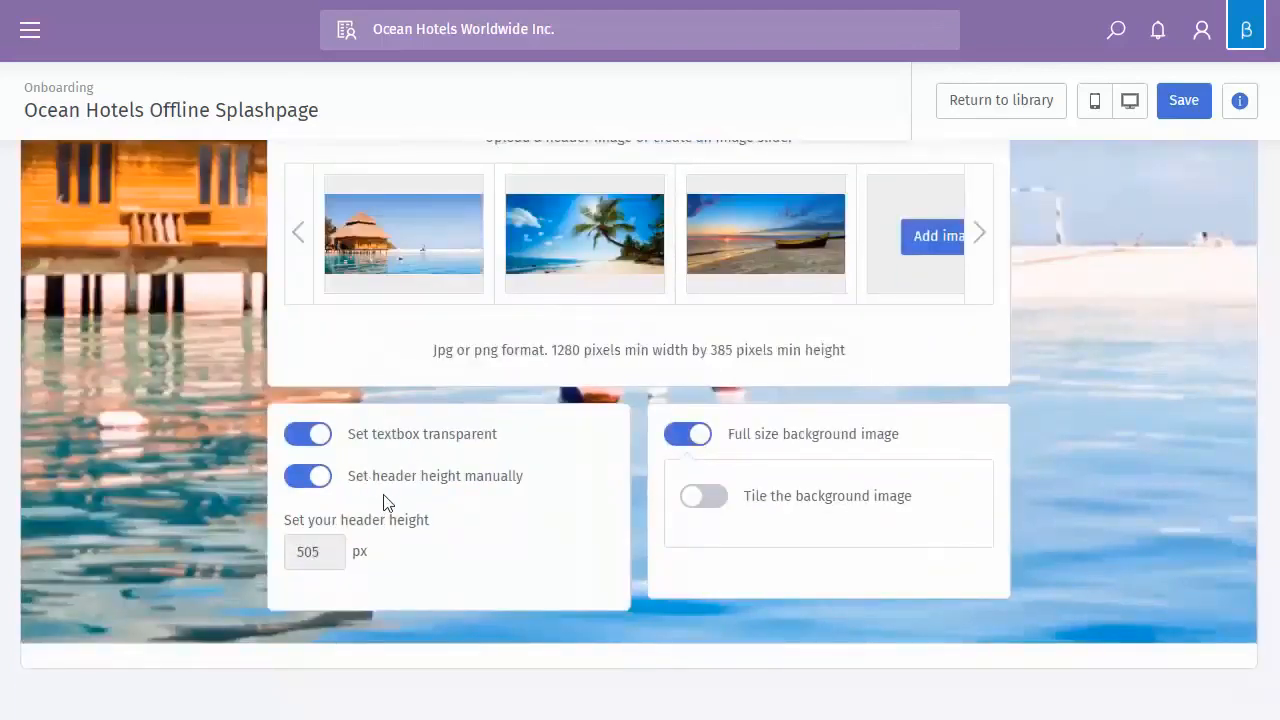
scroll(398, 492, up, 3)
scroll(401, 497, up, 3)
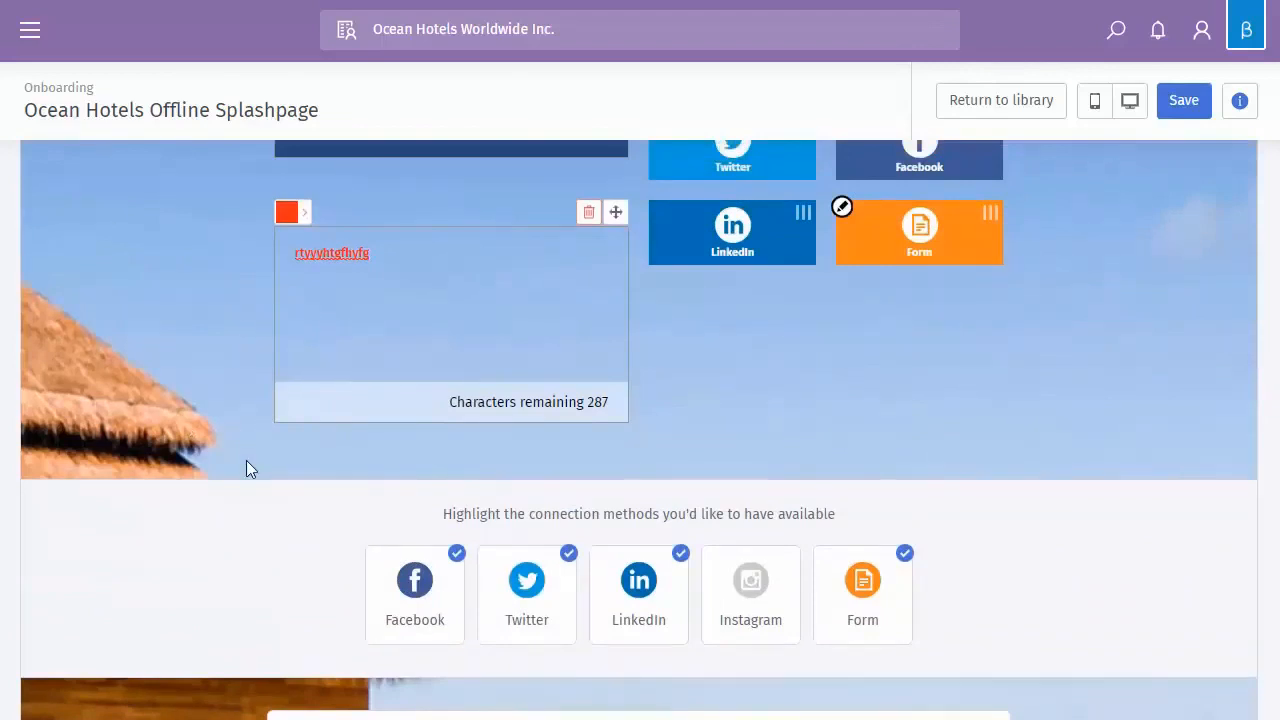
scroll(205, 490, down, 5)
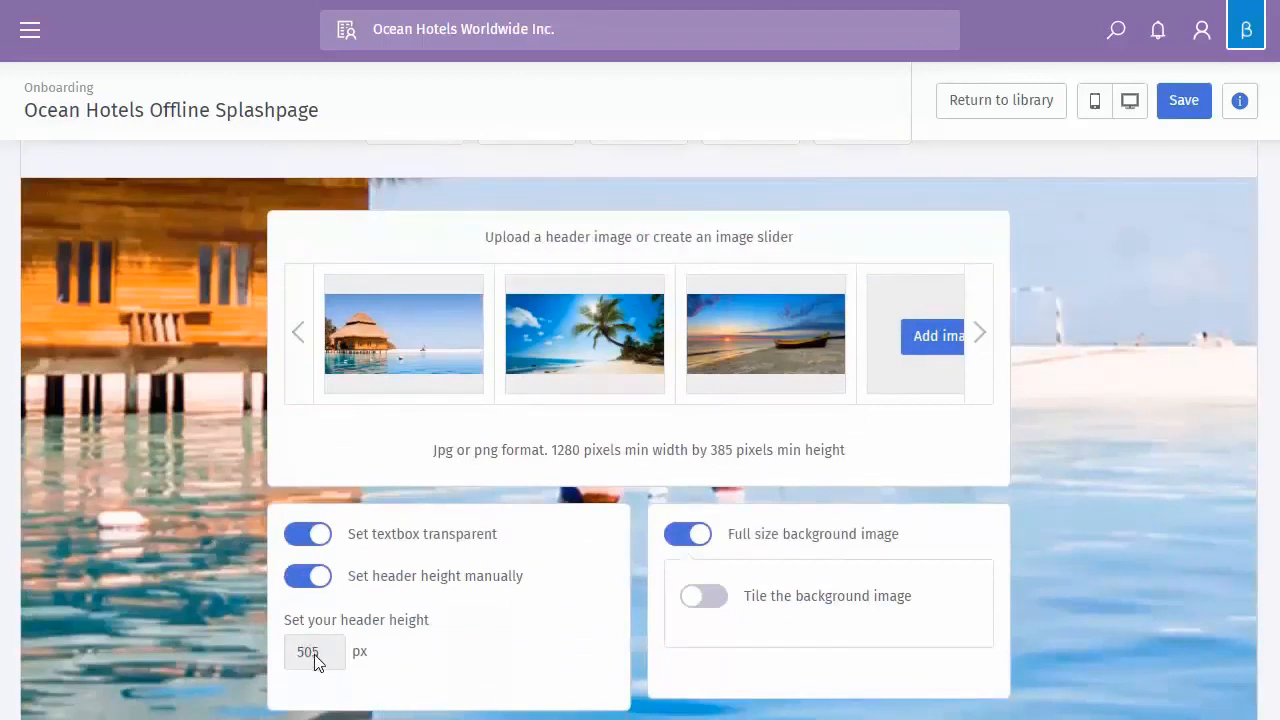
scroll(316, 662, down, 1)
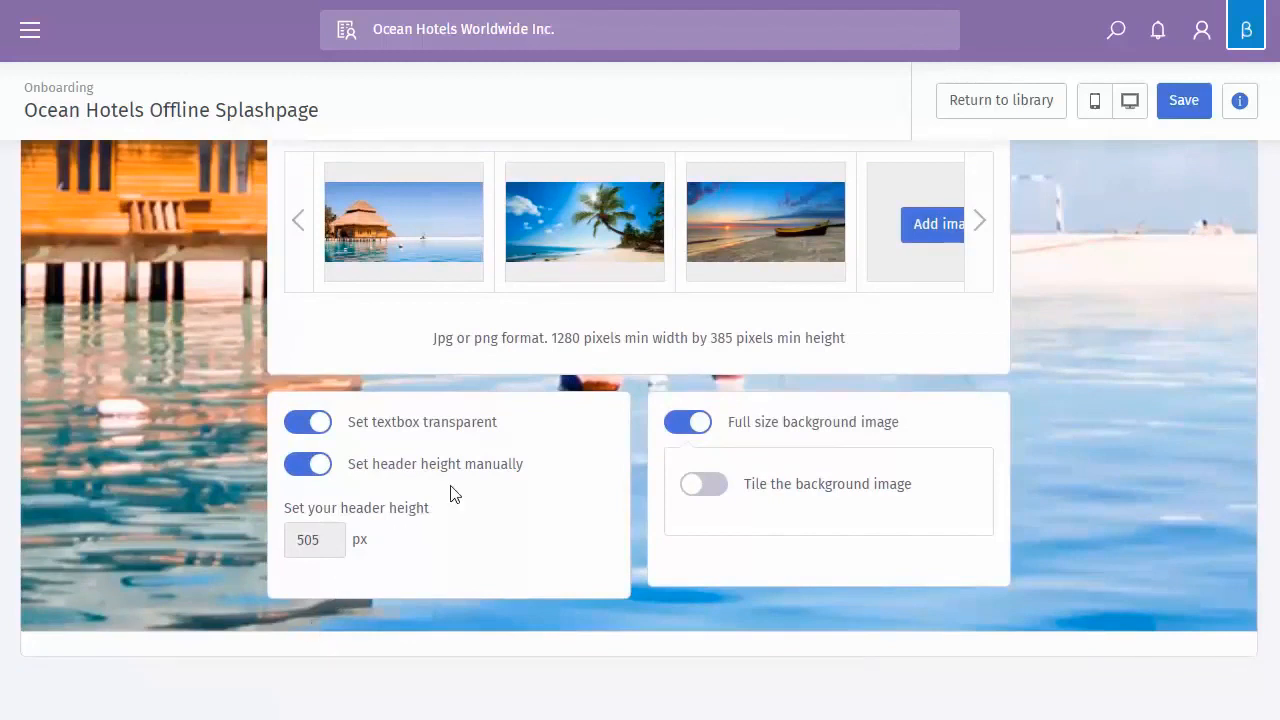
scroll(469, 547, up, 9)
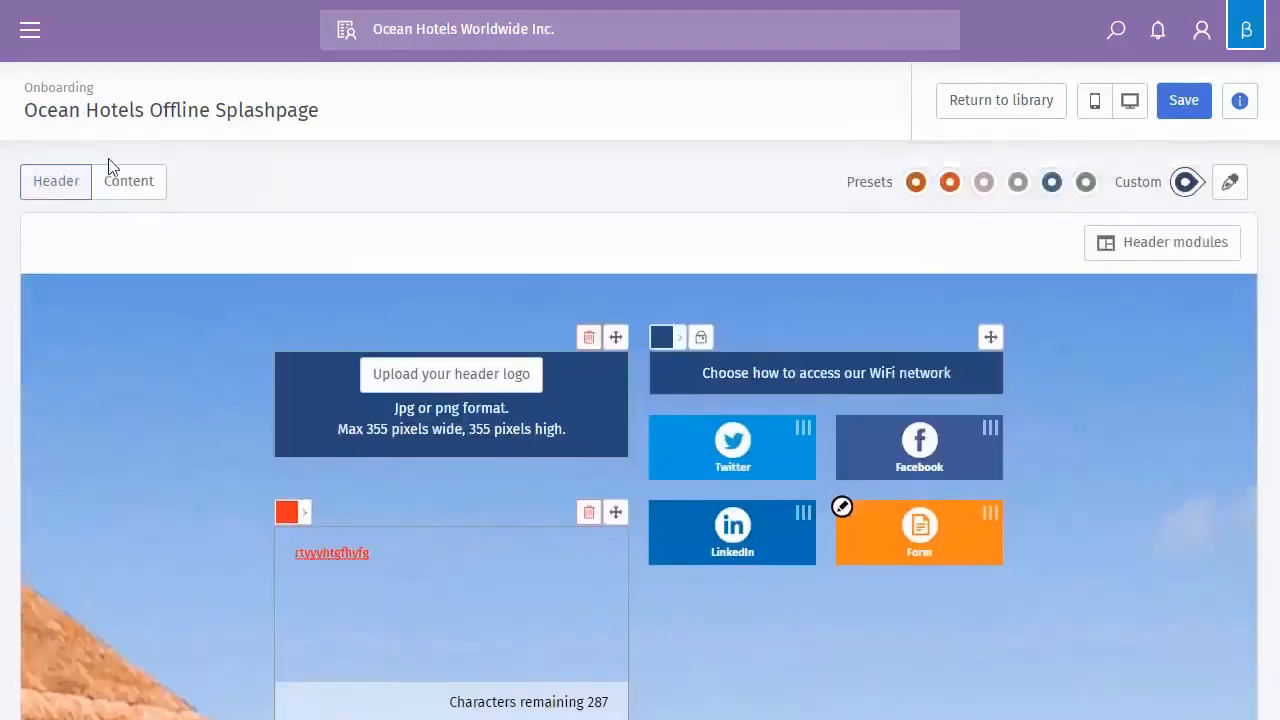
Show the Content section, try adding Local weather (already present), and reopen the module list
click(121, 188)
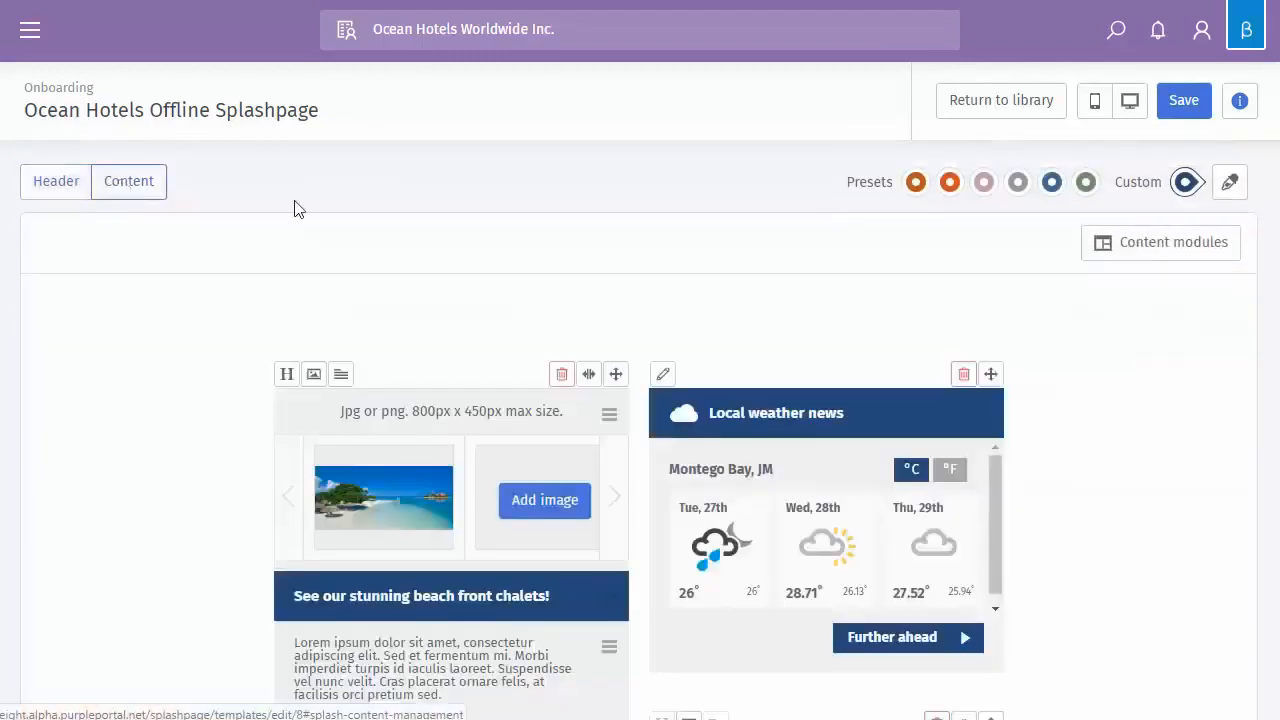
click(1190, 252)
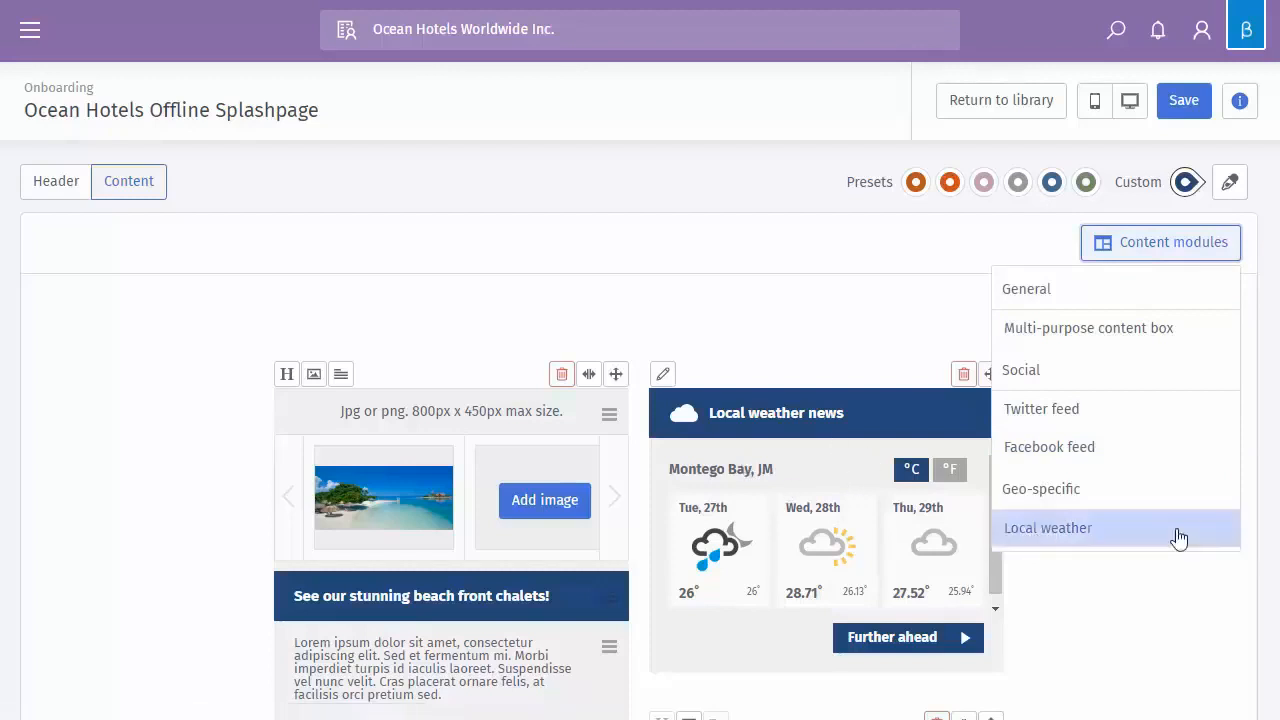
click(1021, 532)
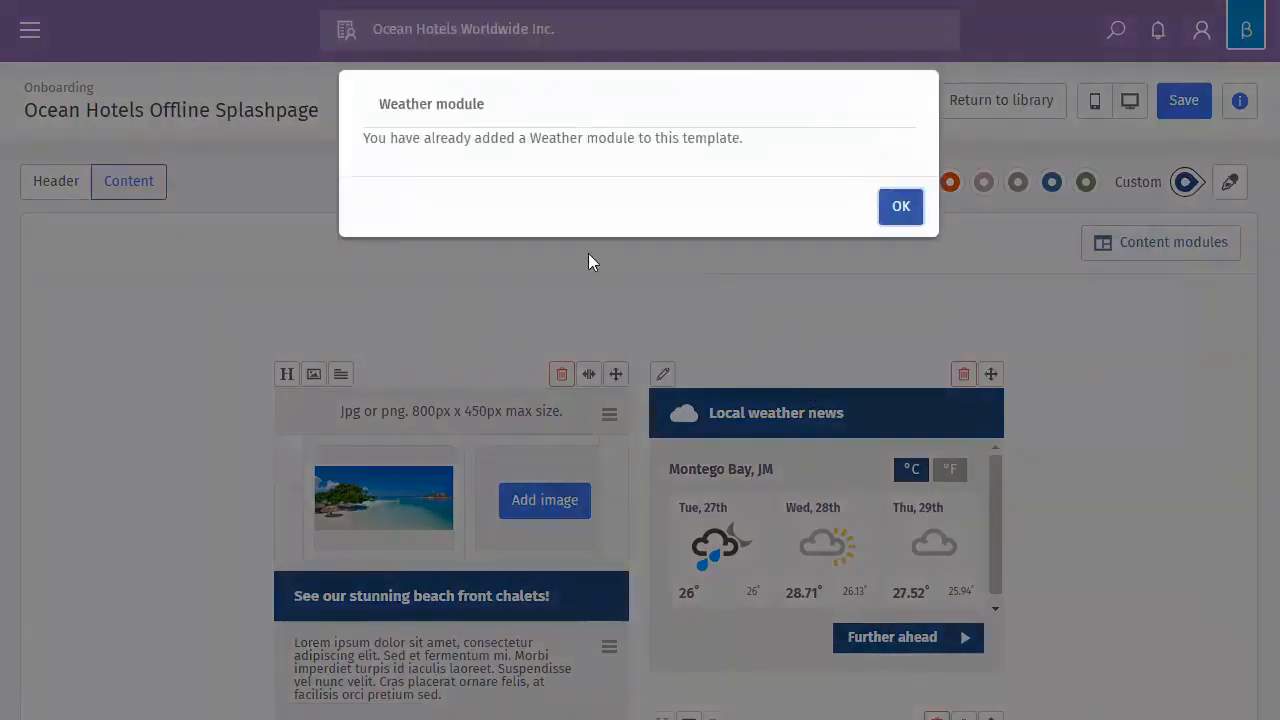
click(910, 216)
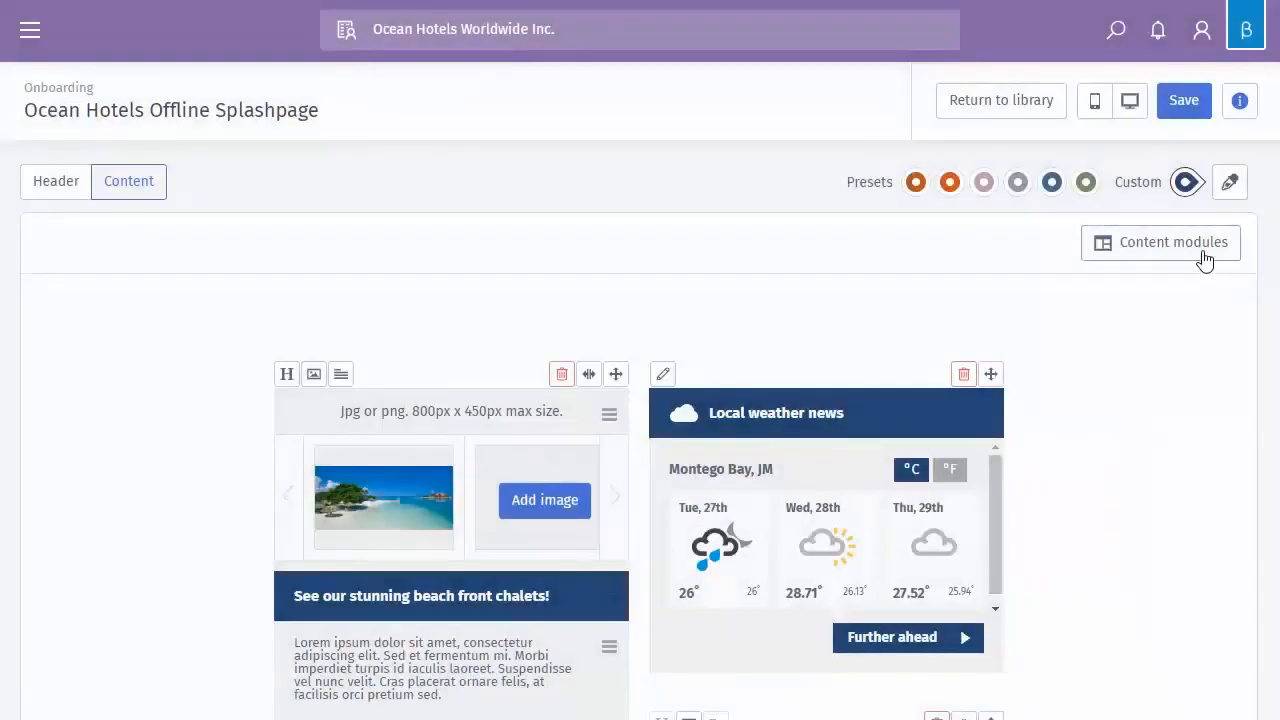
click(1203, 256)
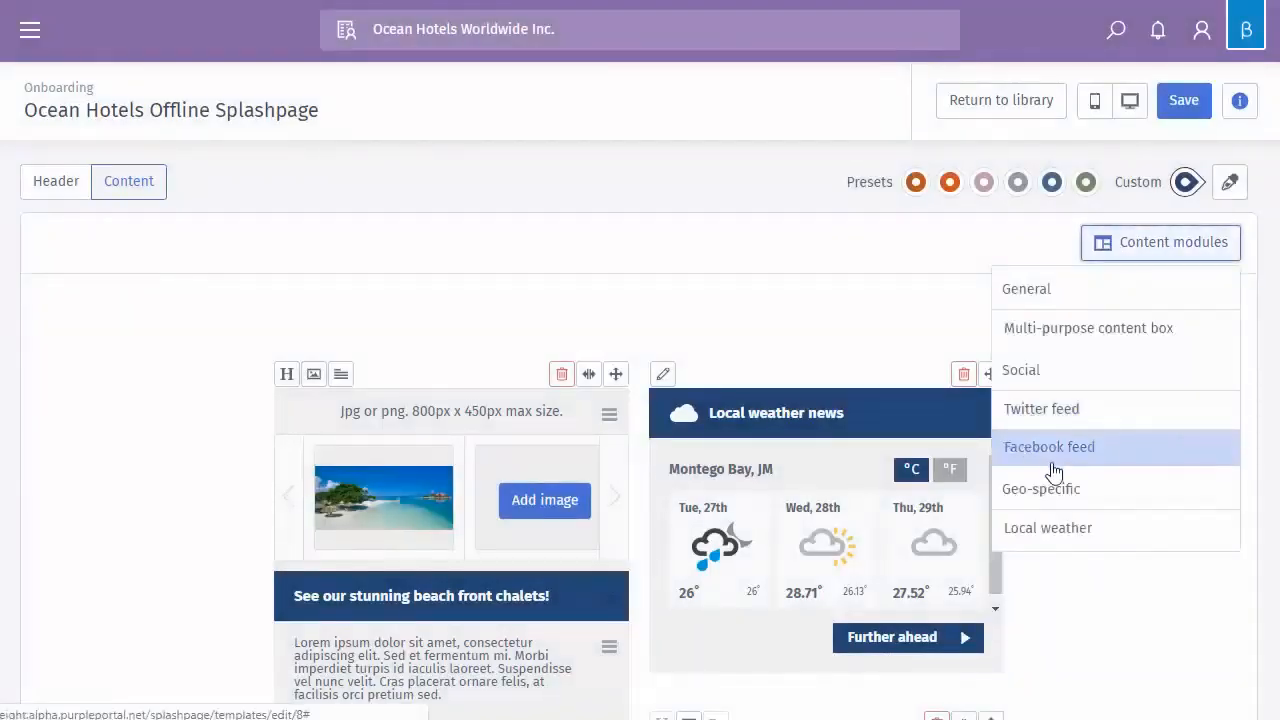
Add a Multi-purpose content box and drag it up into the column beside the carousel
click(1088, 332)
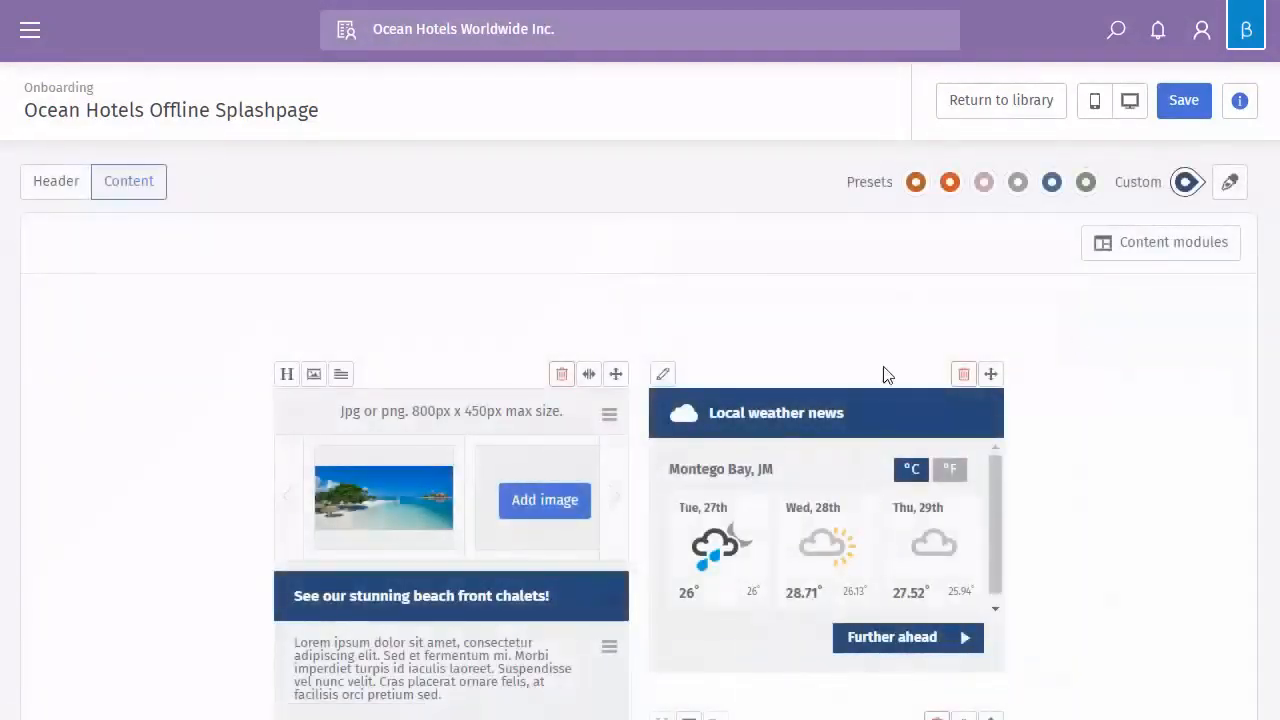
scroll(1049, 417, down, 9)
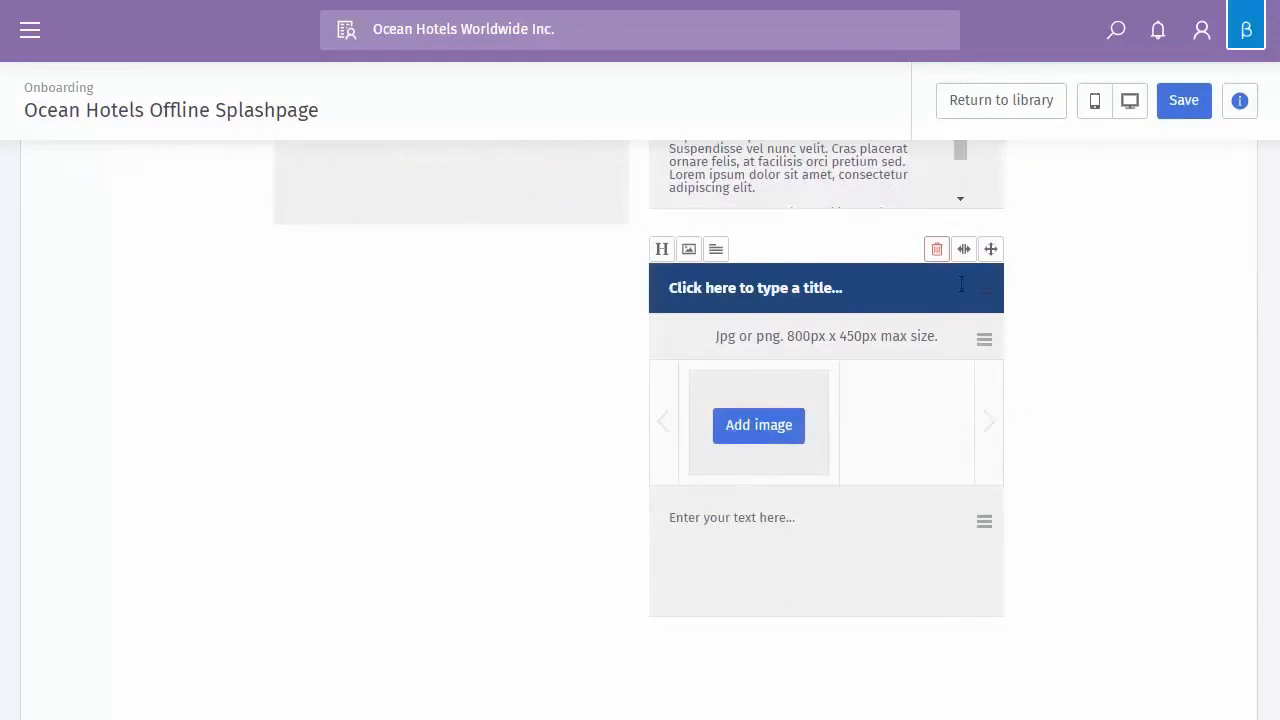
drag(996, 248, 954, 417)
scroll(983, 417, up, 1)
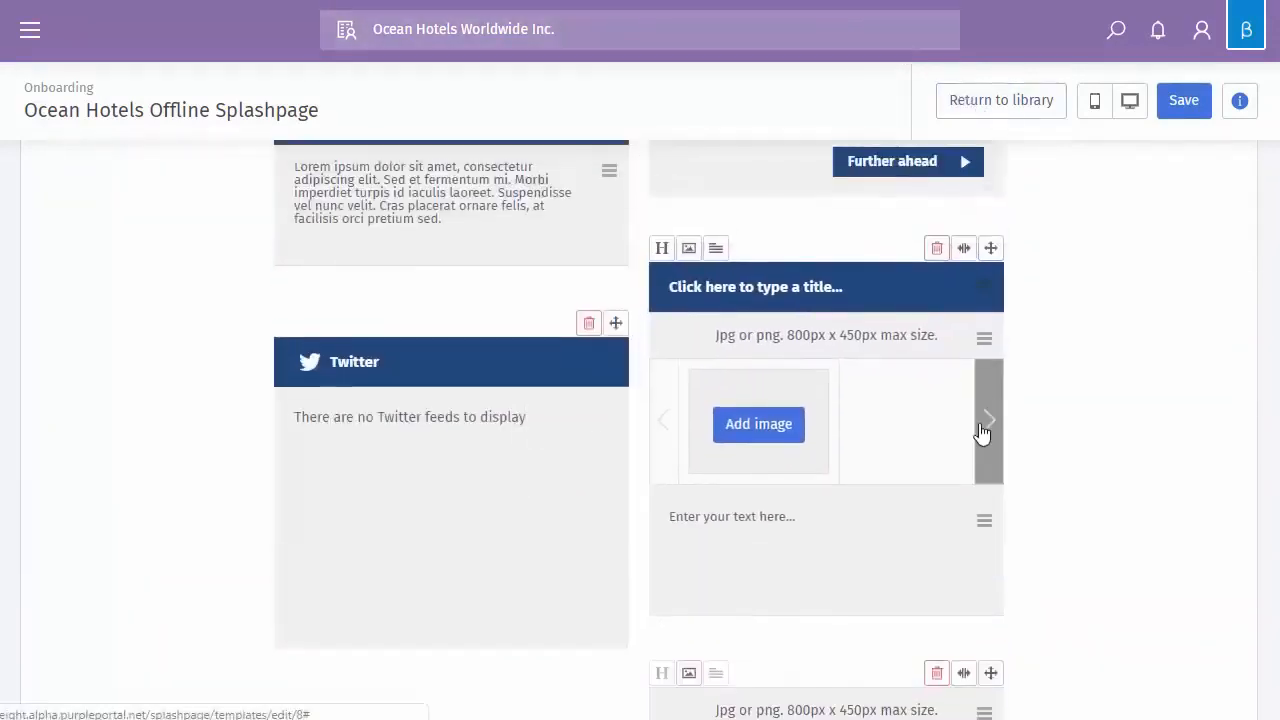
Toggle the new content box to full width, then back to half width
click(964, 248)
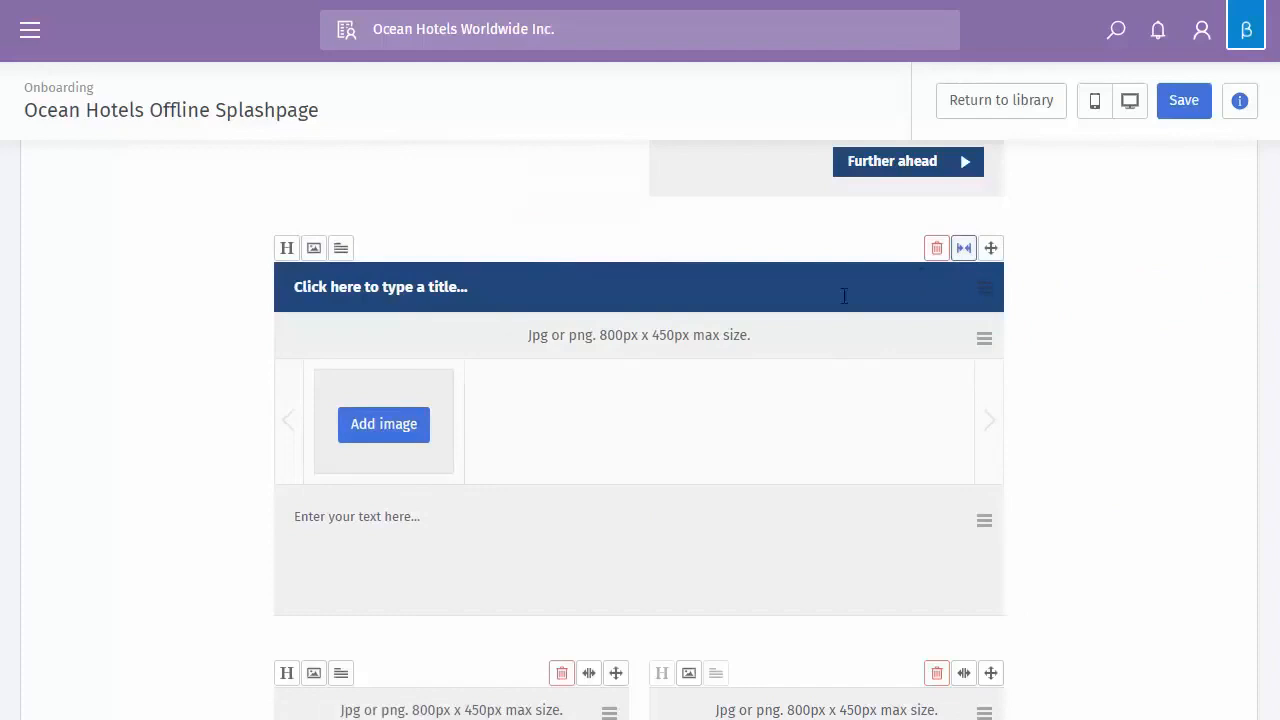
scroll(844, 296, up, 2)
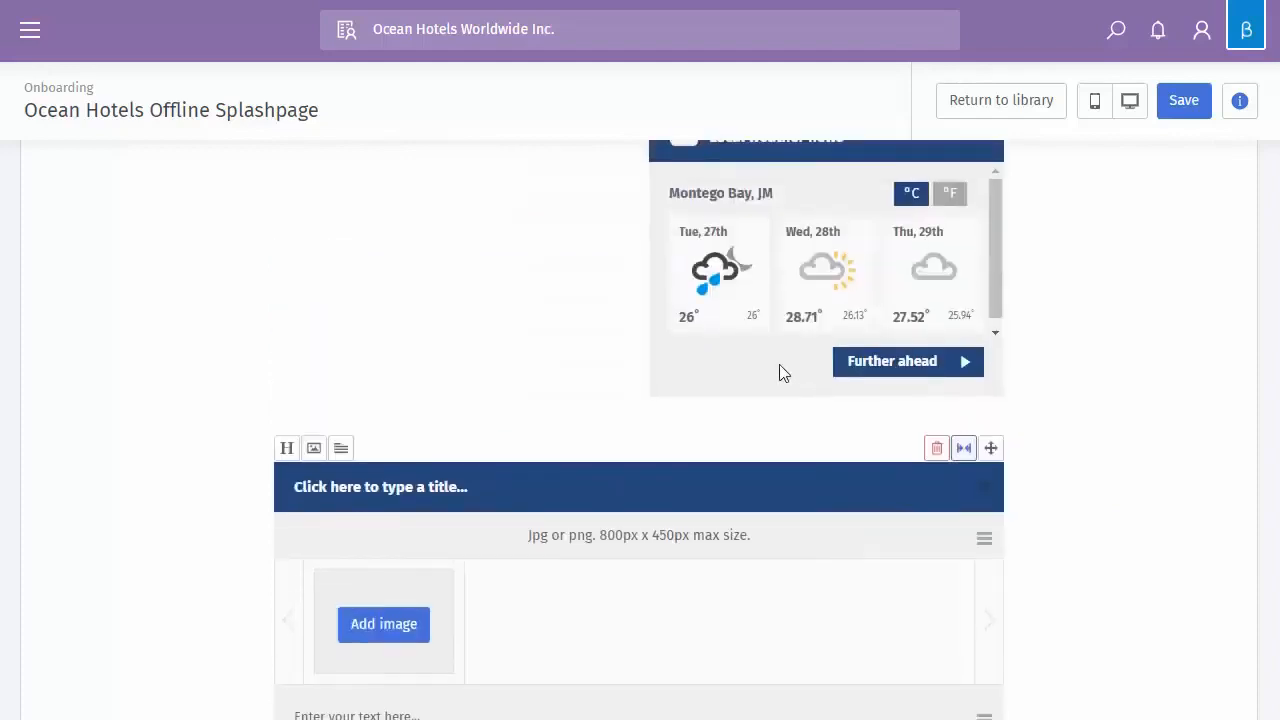
click(965, 449)
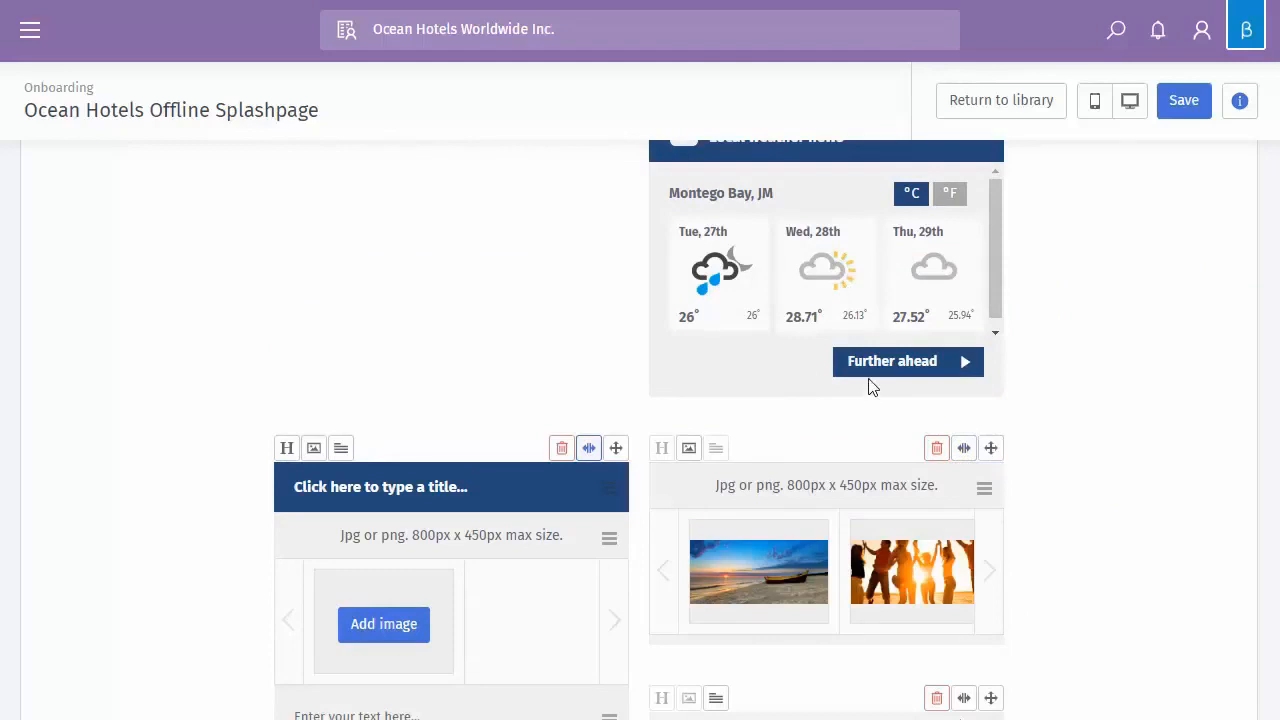
scroll(435, 315, down, 3)
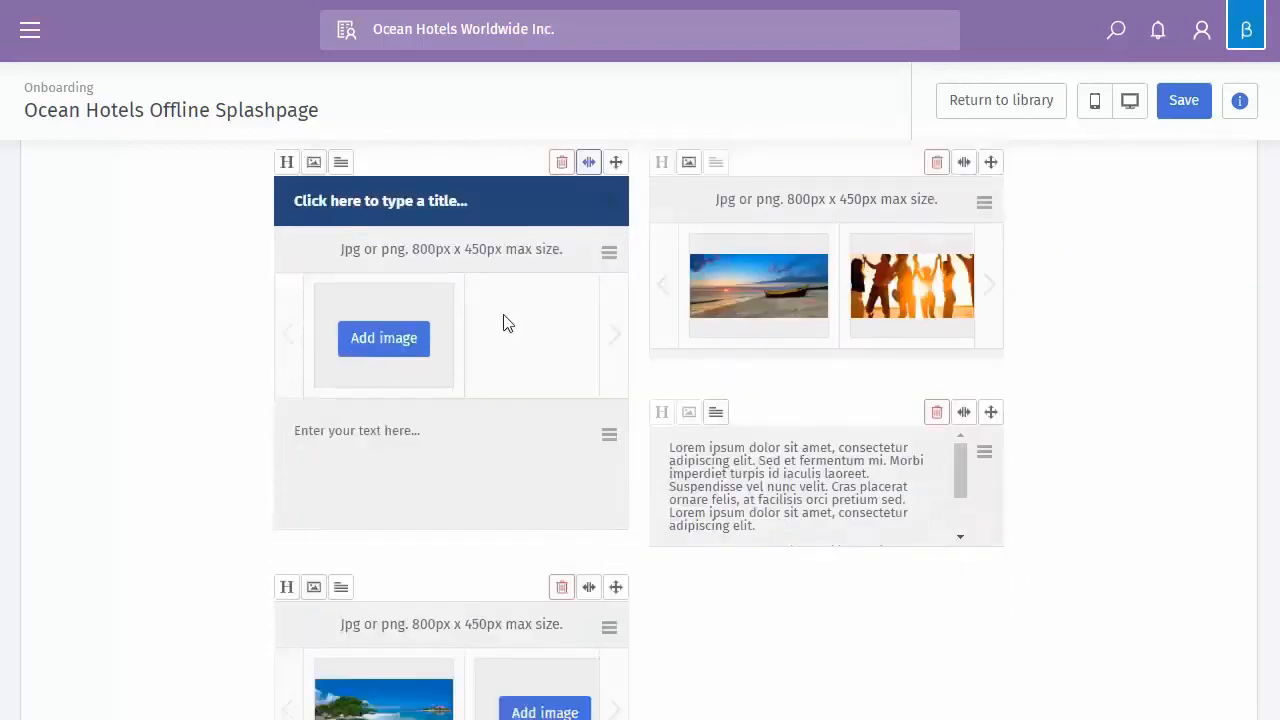
scroll(770, 345, up, 5)
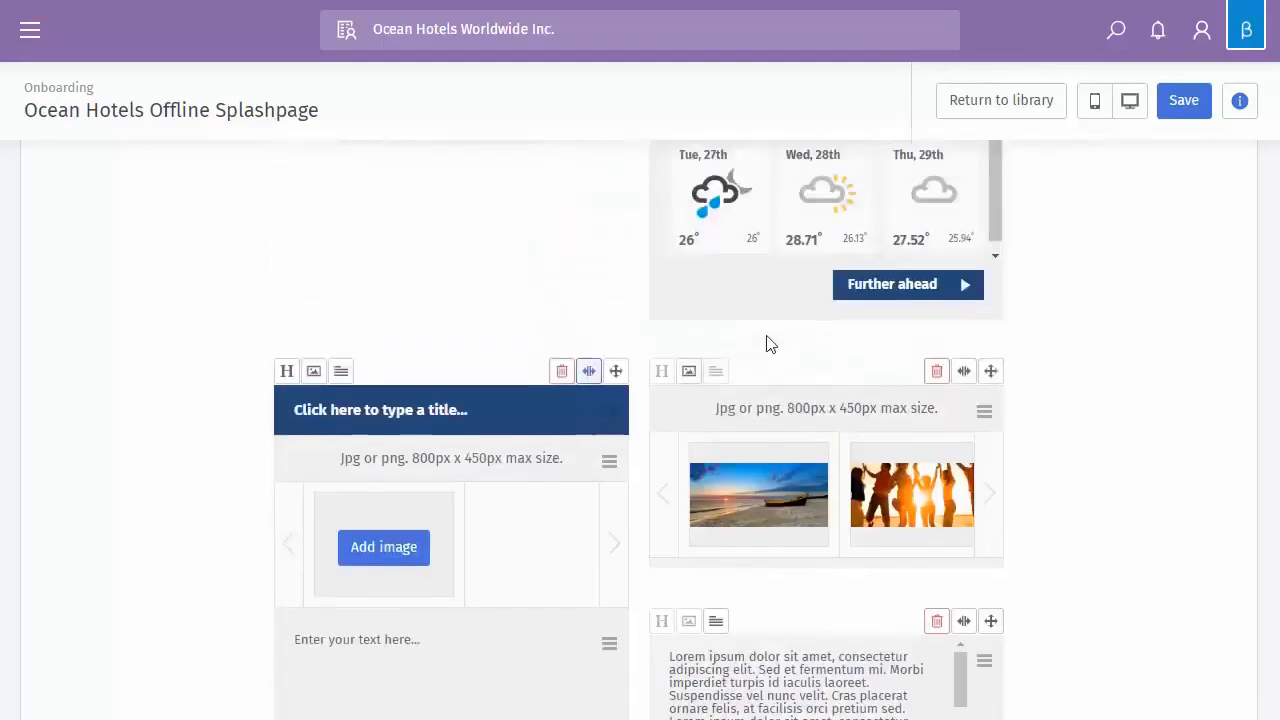
scroll(775, 332, down, 2)
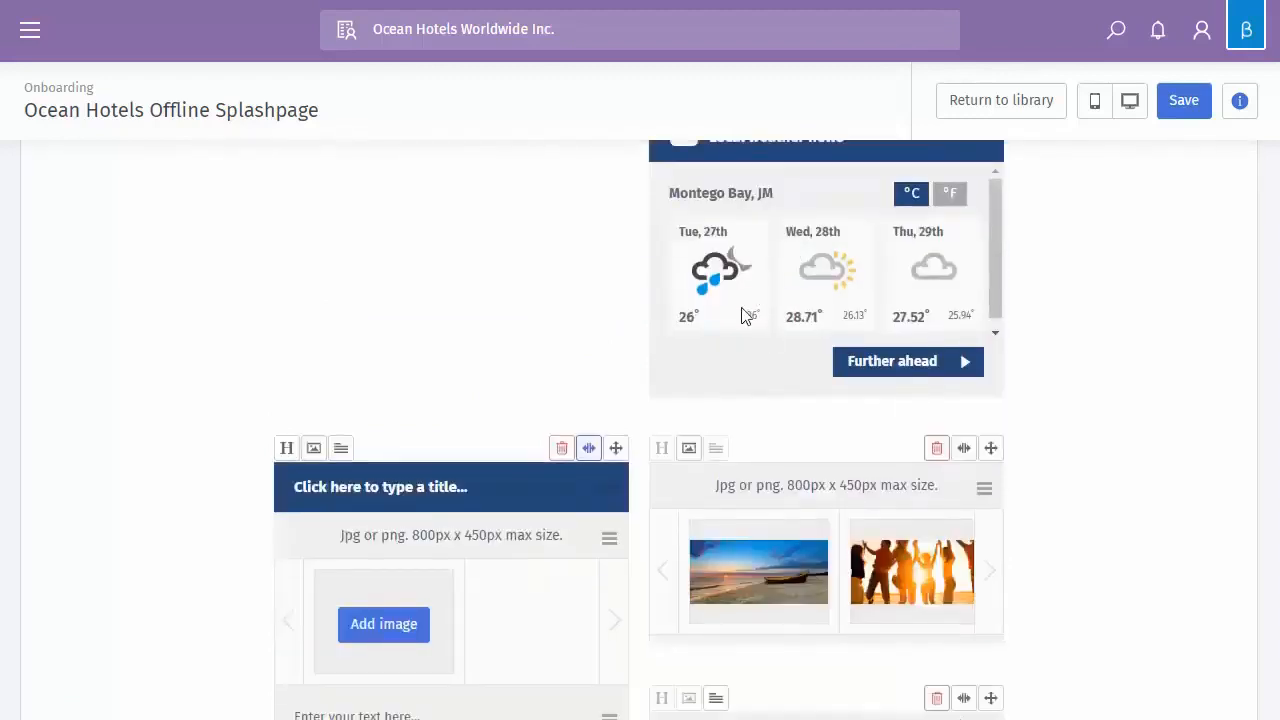
scroll(750, 465, down, 3)
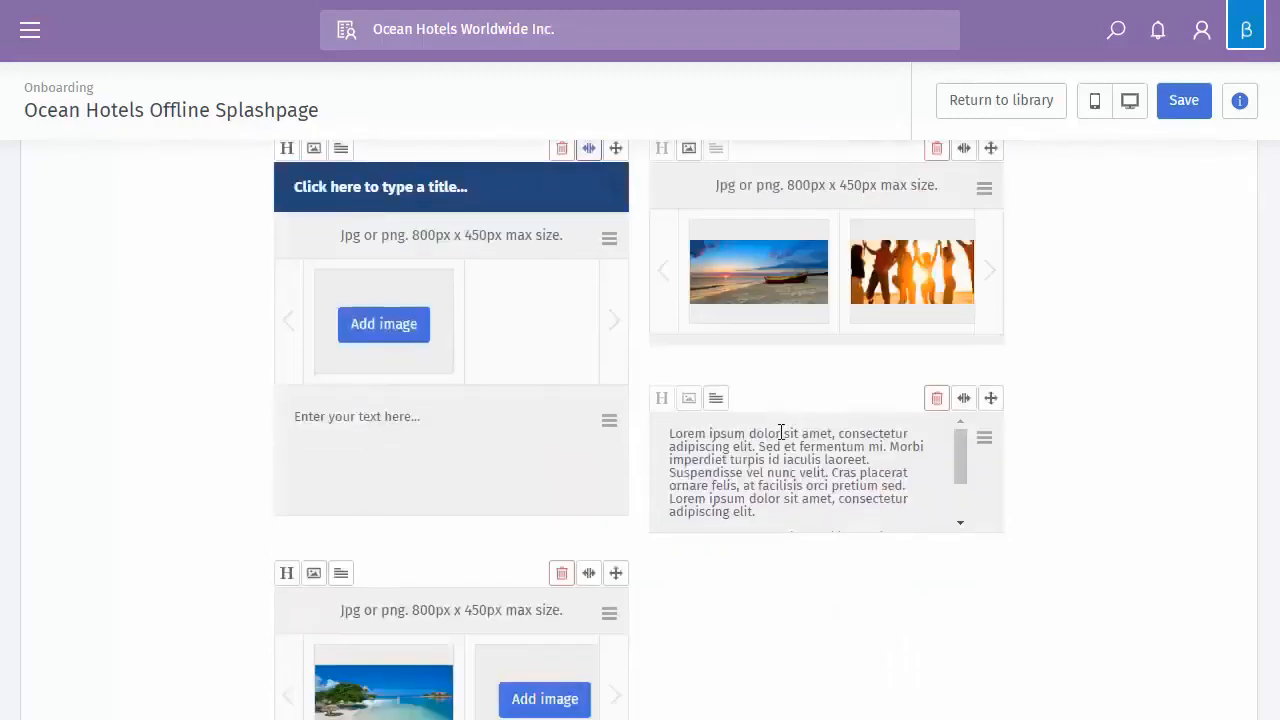
mouse_move(823, 243)
right_click(503, 672)
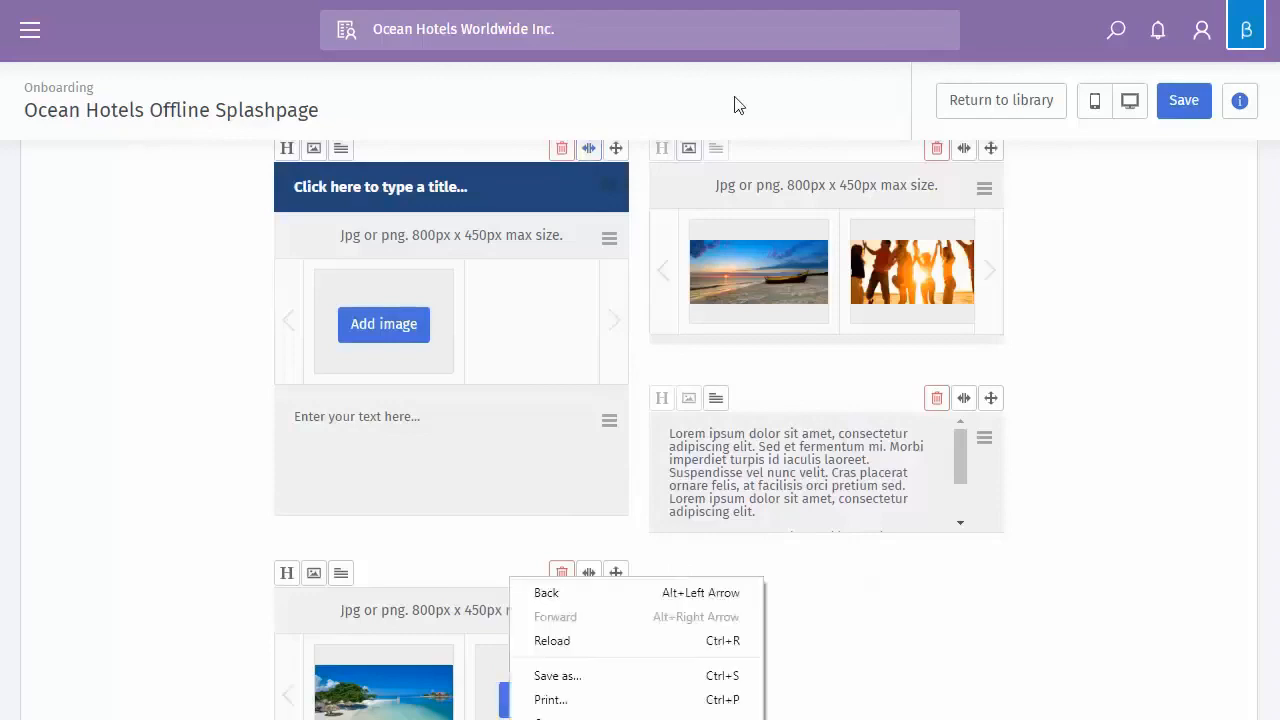
click(838, 592)
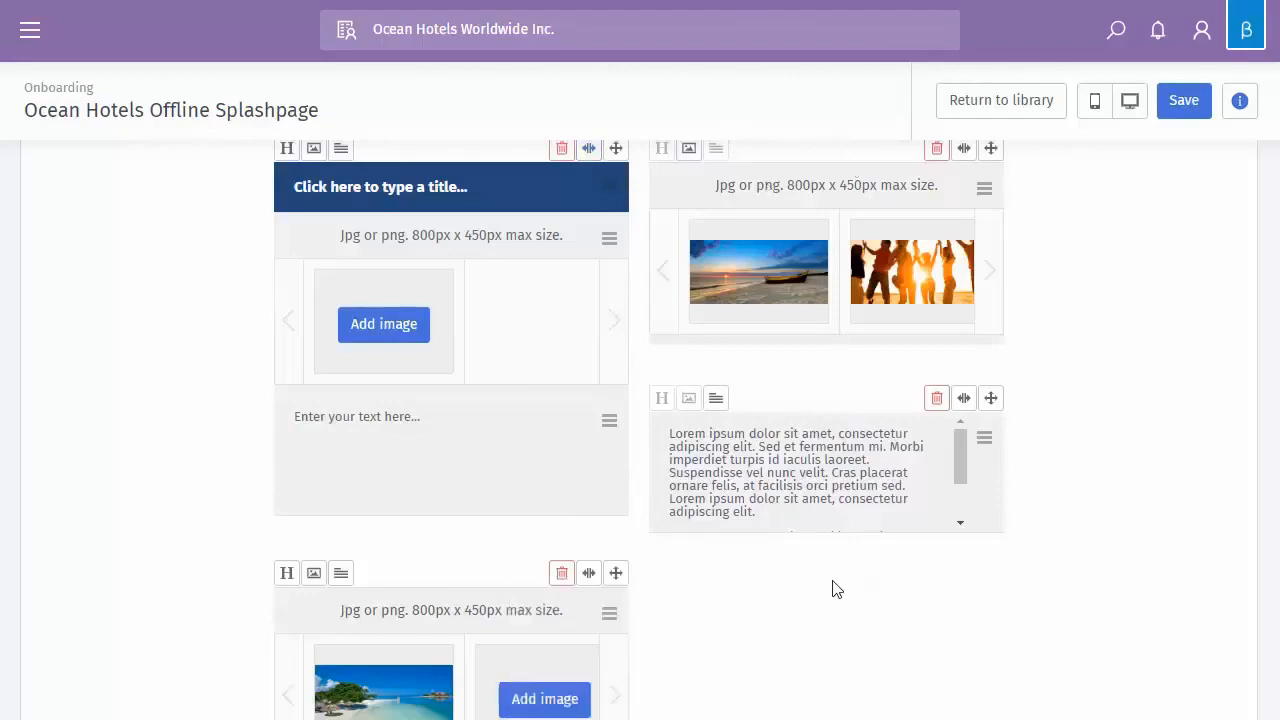
scroll(894, 650, up, 1)
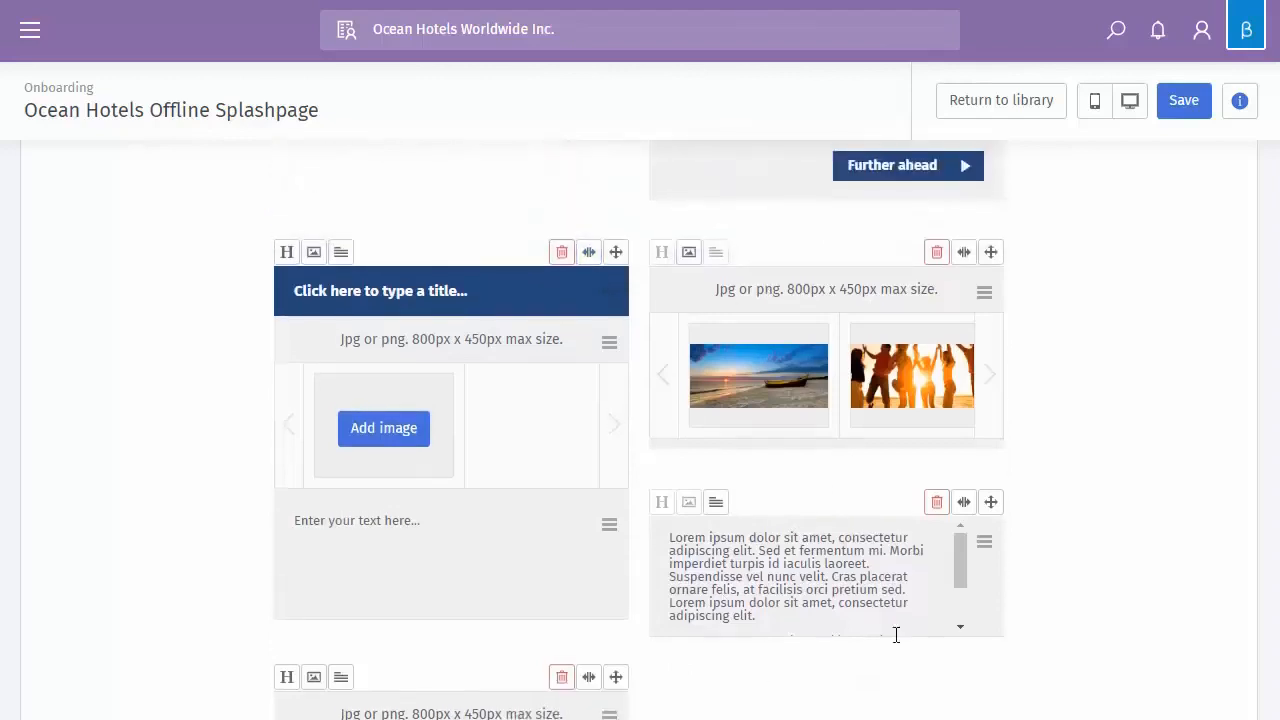
scroll(896, 635, up, 4)
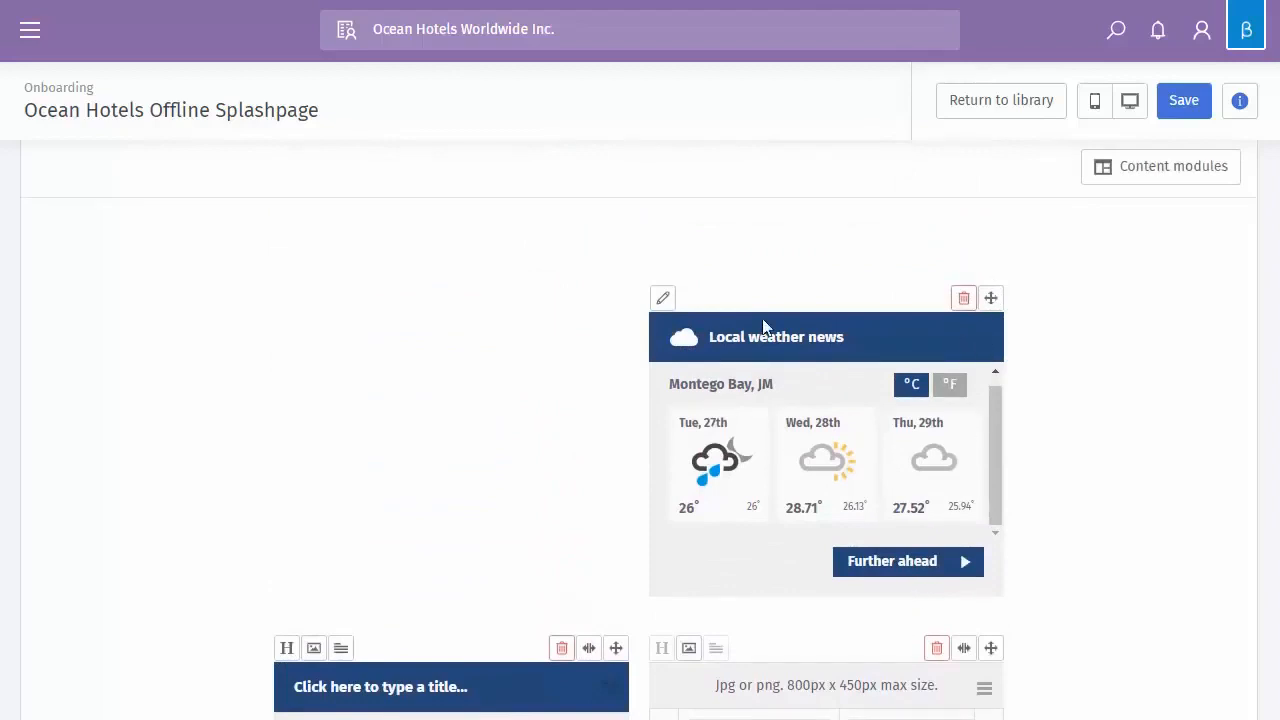
click(667, 300)
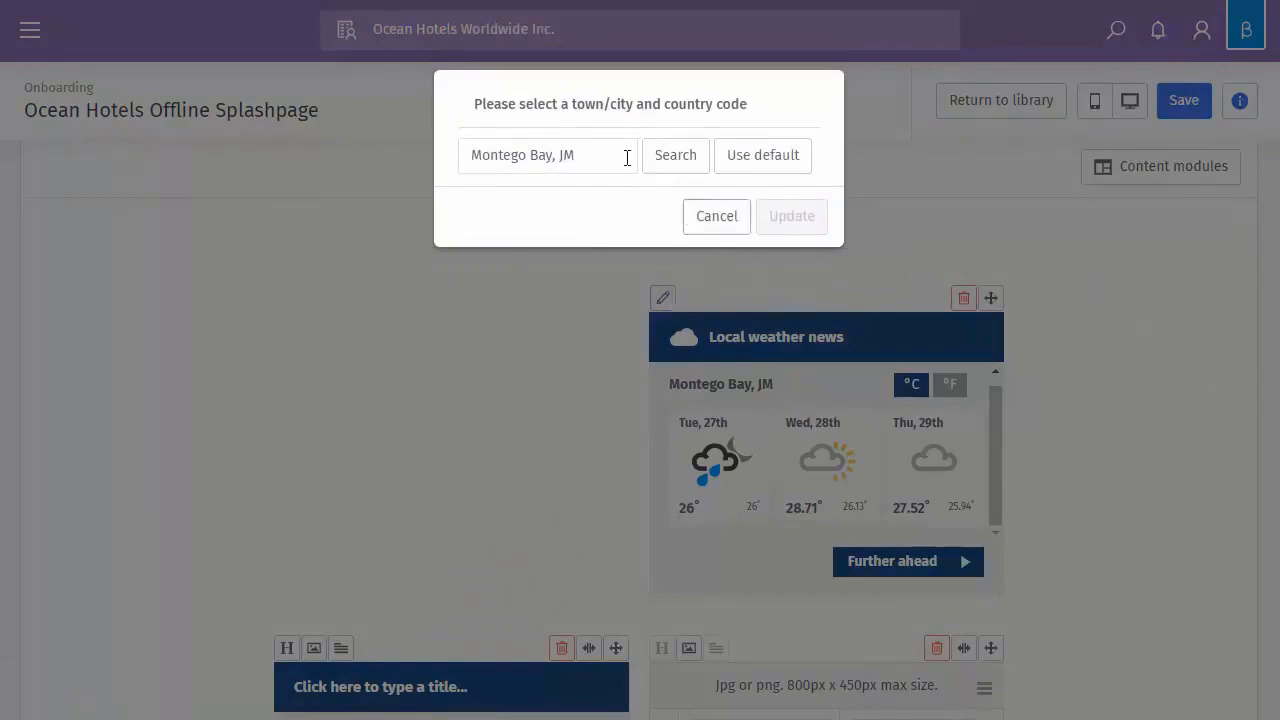
click(573, 158)
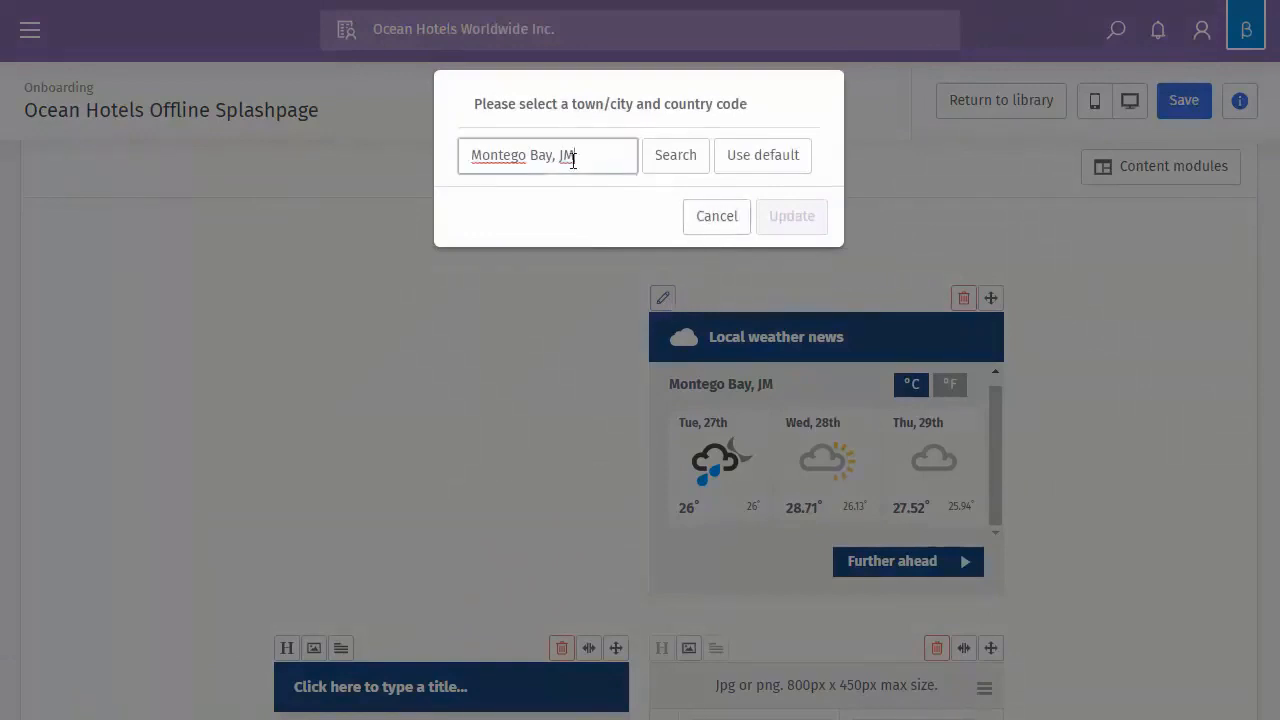
click(695, 226)
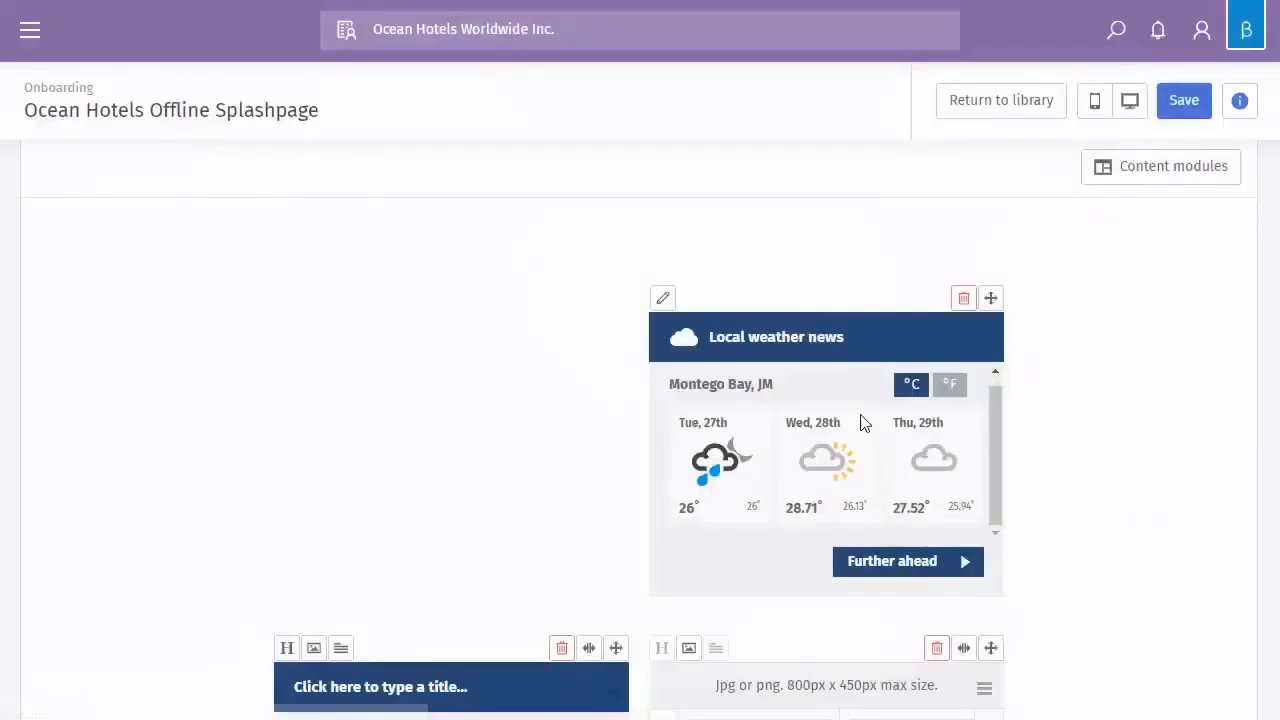
click(947, 392)
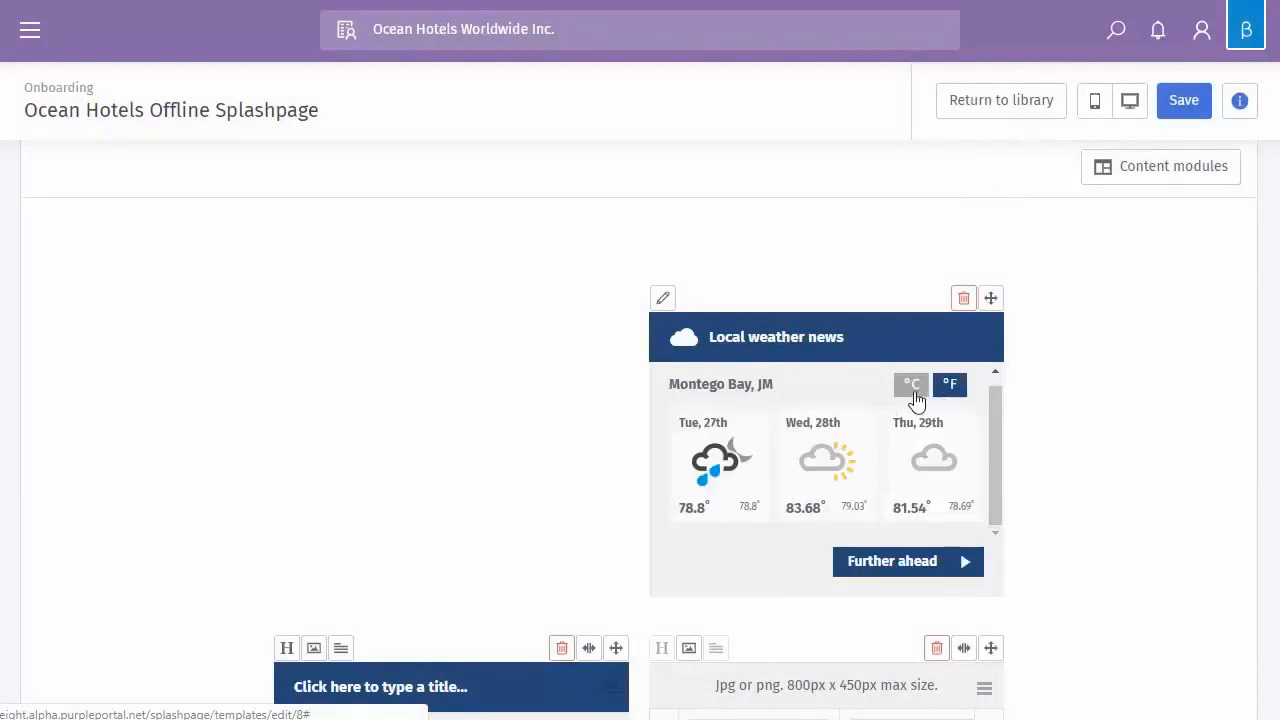
click(914, 396)
click(964, 577)
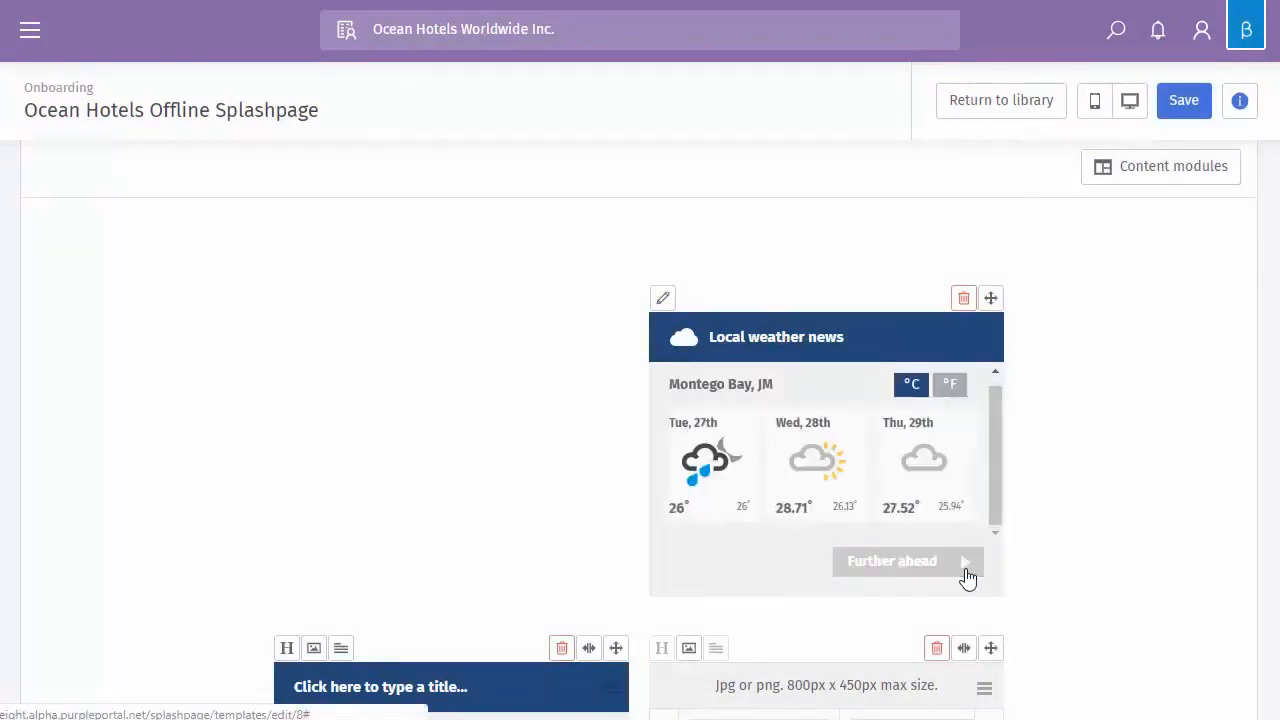
click(755, 572)
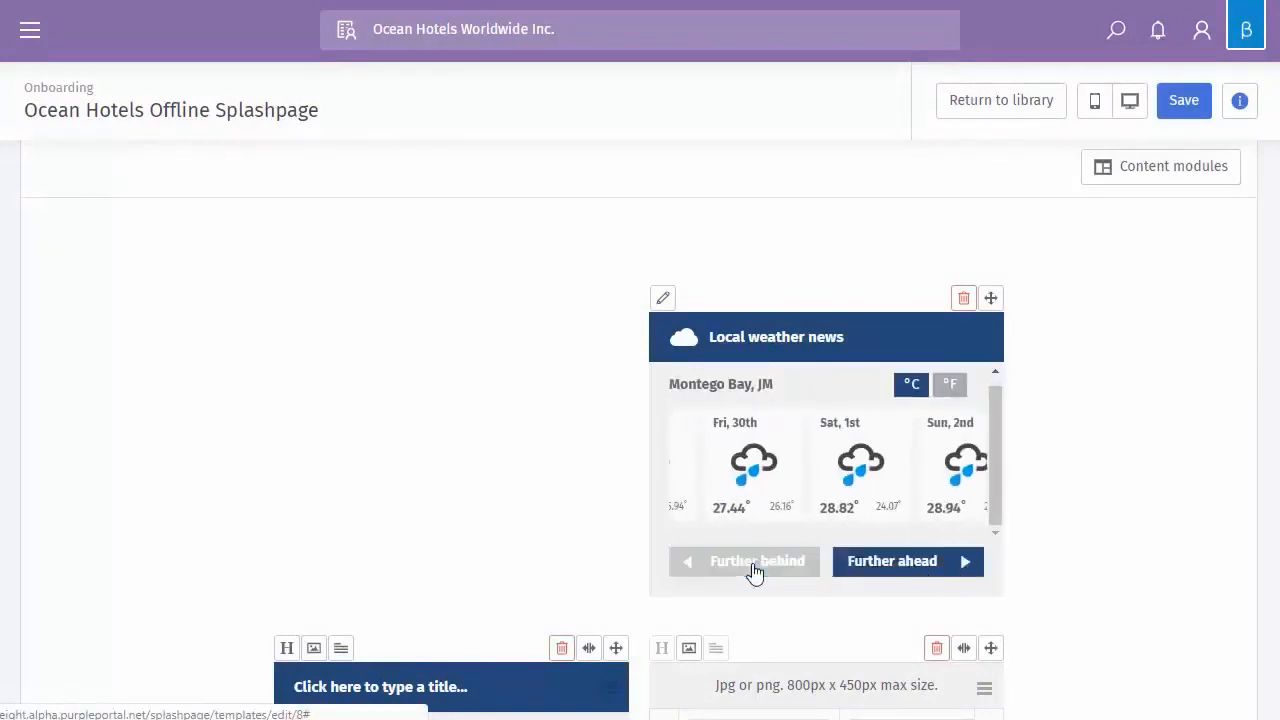
scroll(514, 534, down, 3)
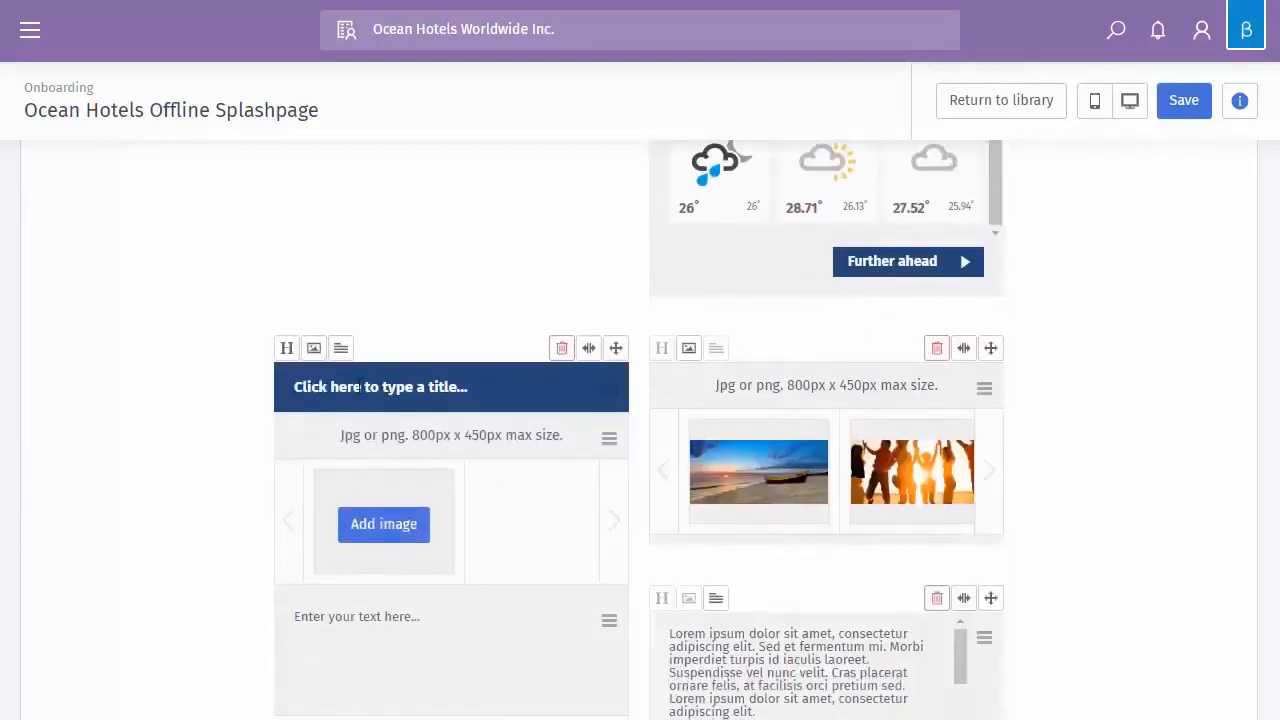
Toggle the left box's title bar off and on, and title it 'fghghythy'
click(287, 350)
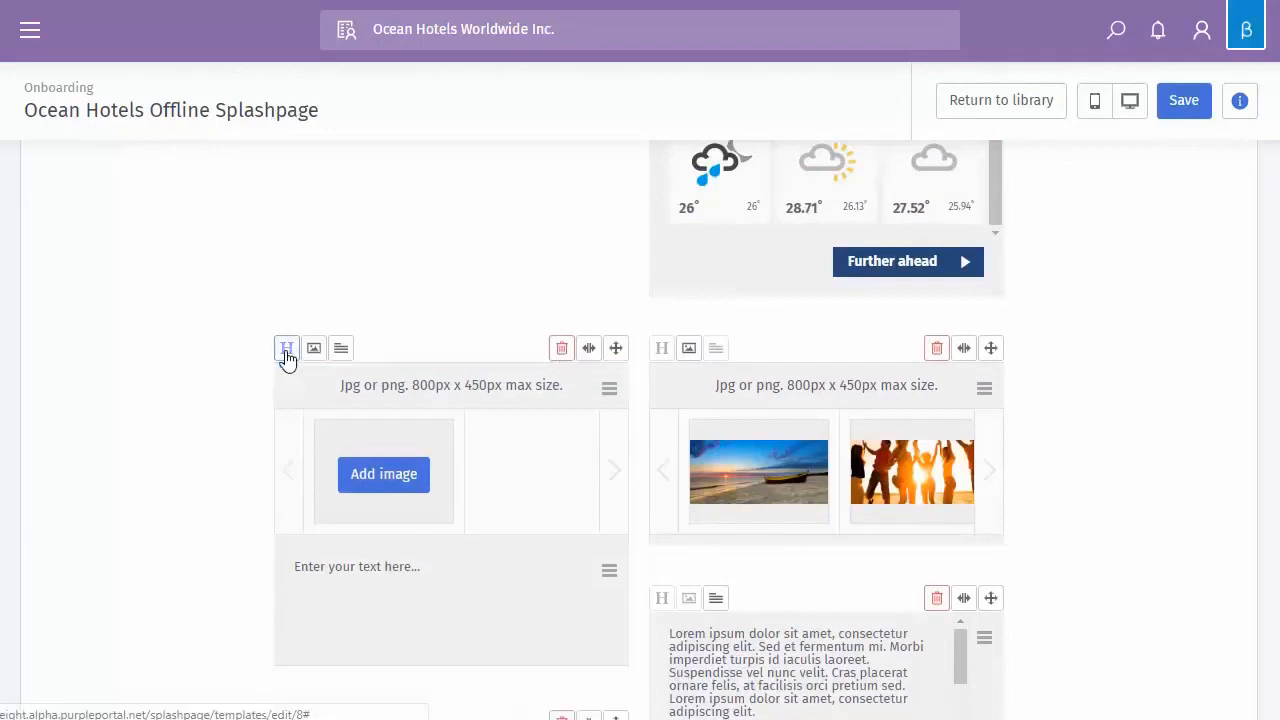
click(287, 350)
click(361, 401)
text(fgh)
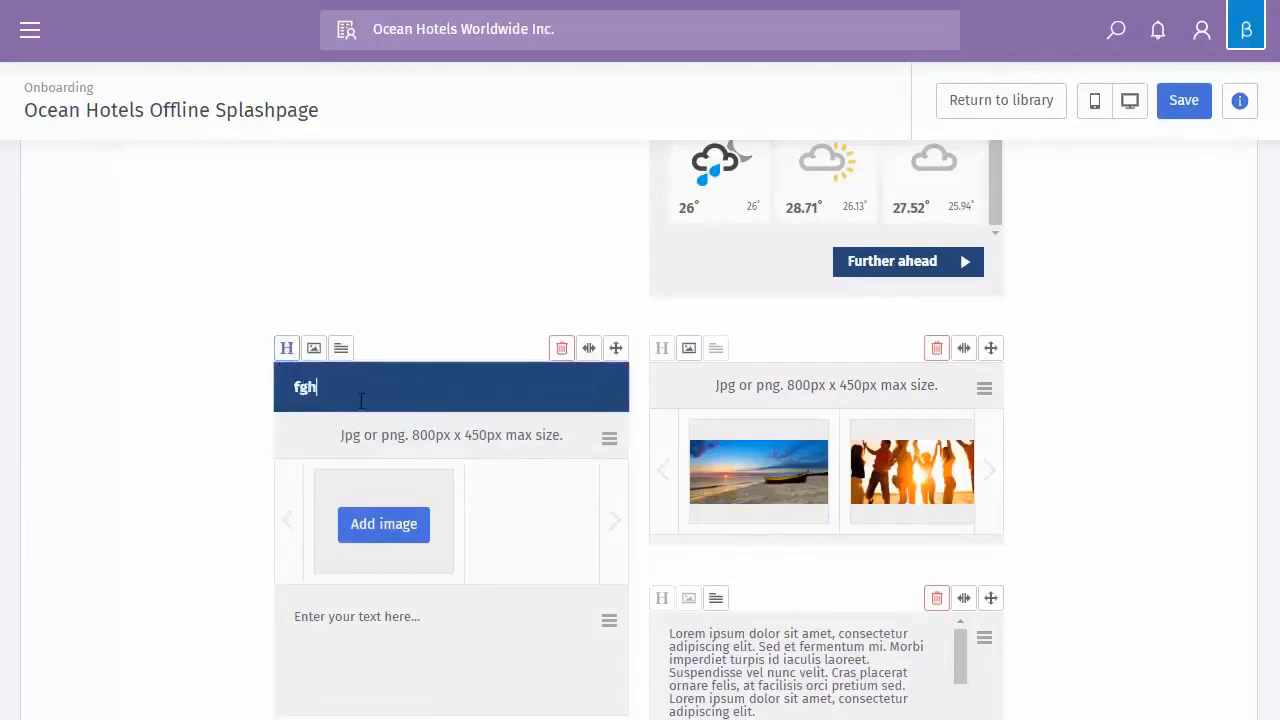
text(ghythy)
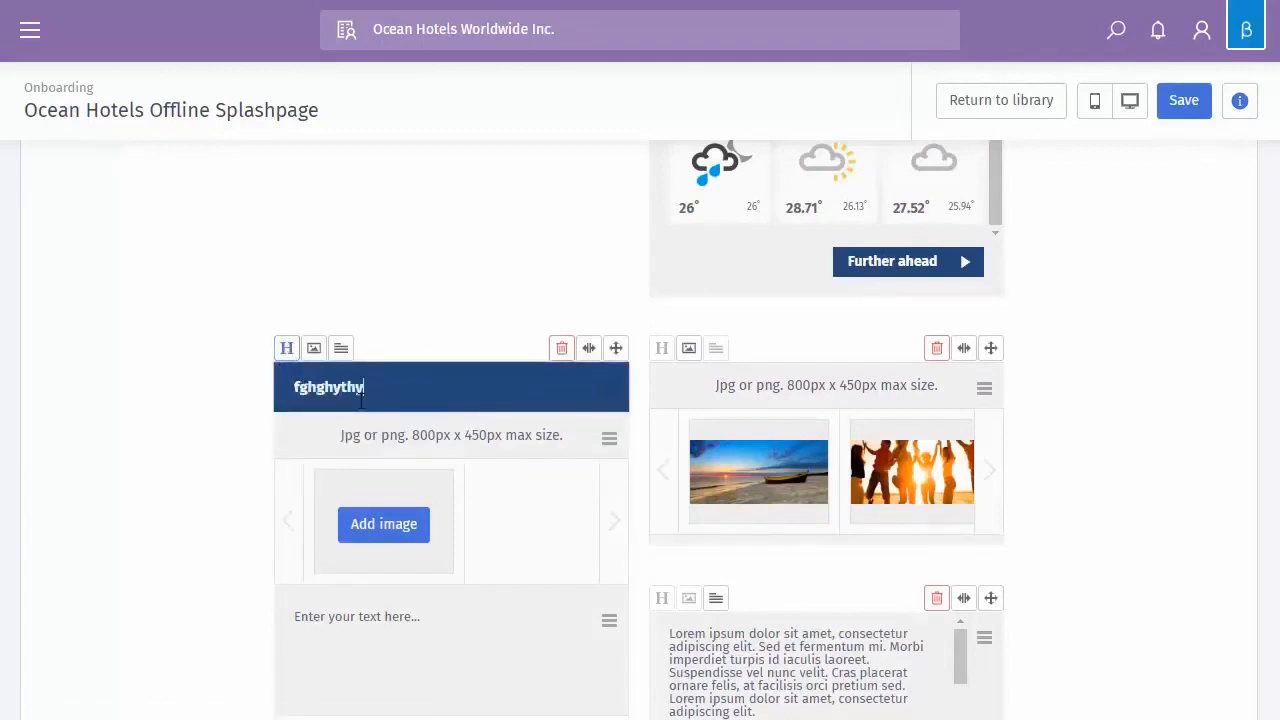
Toggle the image and text sections off and on, then enter body text 'fgdfgfgdfggf'
click(314, 350)
click(314, 350)
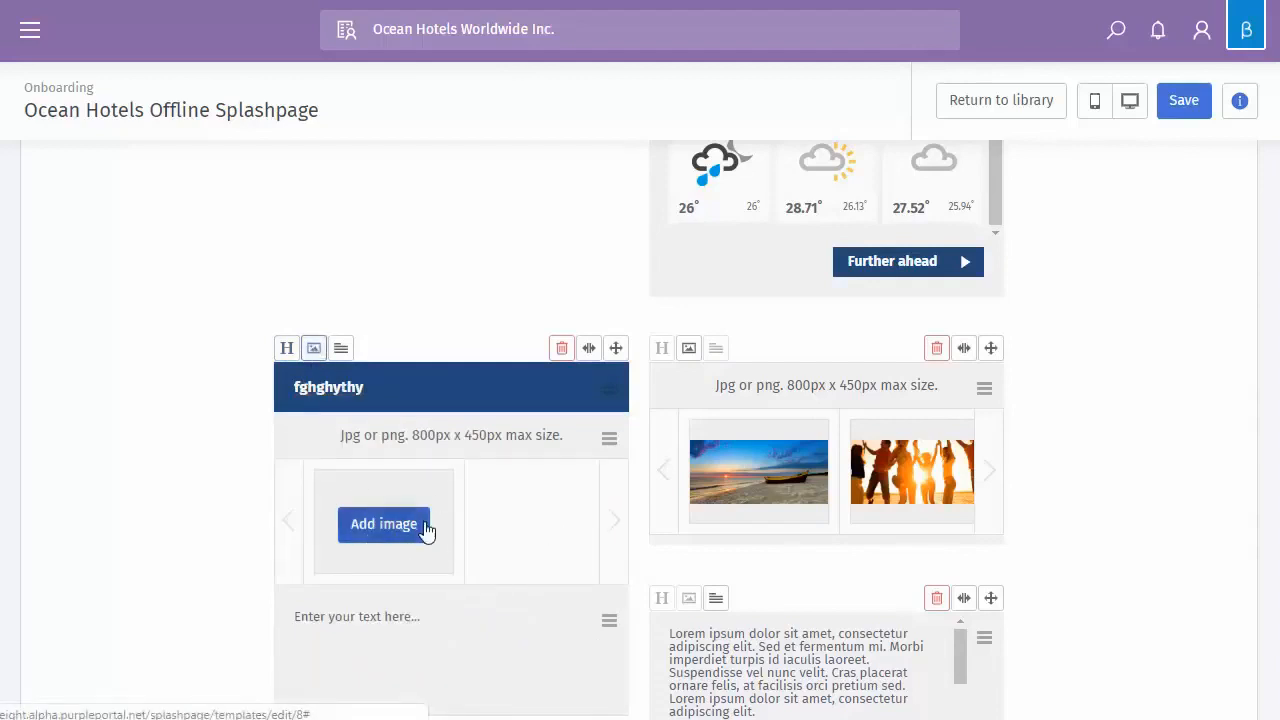
click(341, 350)
click(341, 350)
click(408, 612)
text(fgdfgfg)
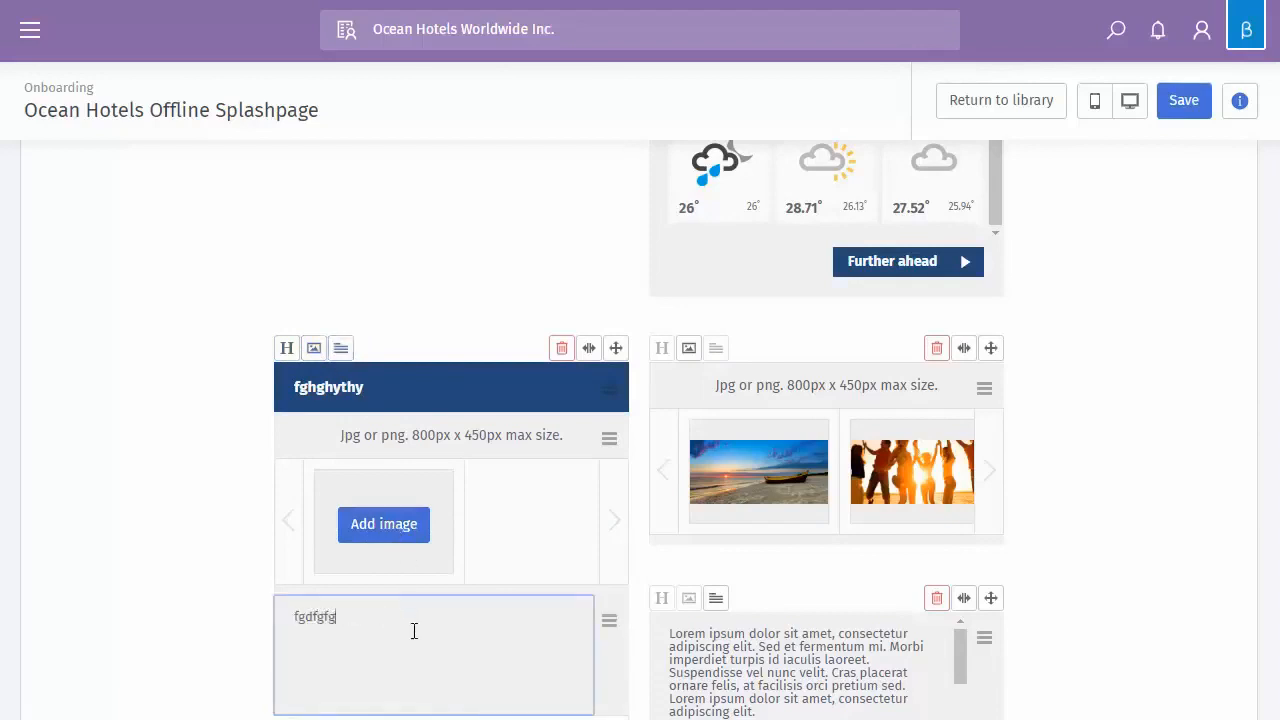
text(dfggf)
scroll(424, 614, down, 1)
scroll(435, 607, down, 1)
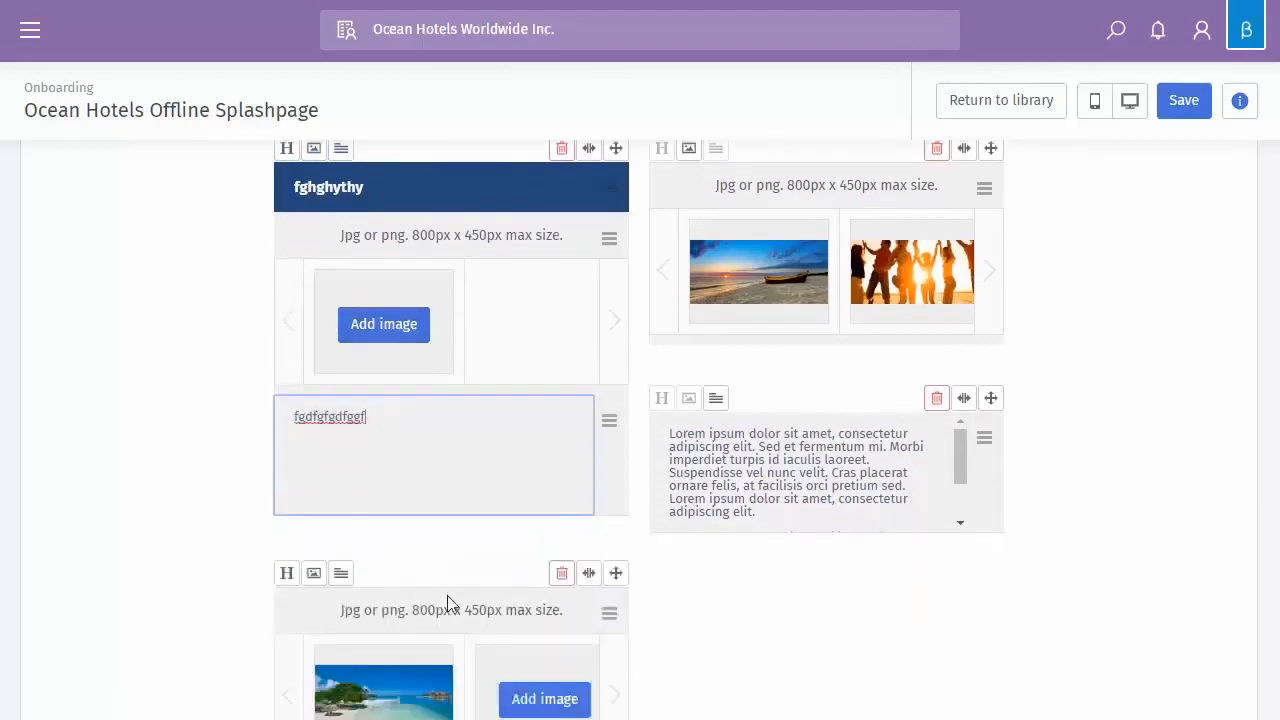
Delete the Twitter feed module at the bottom of the page and confirm the removal
scroll(586, 437, up, 1)
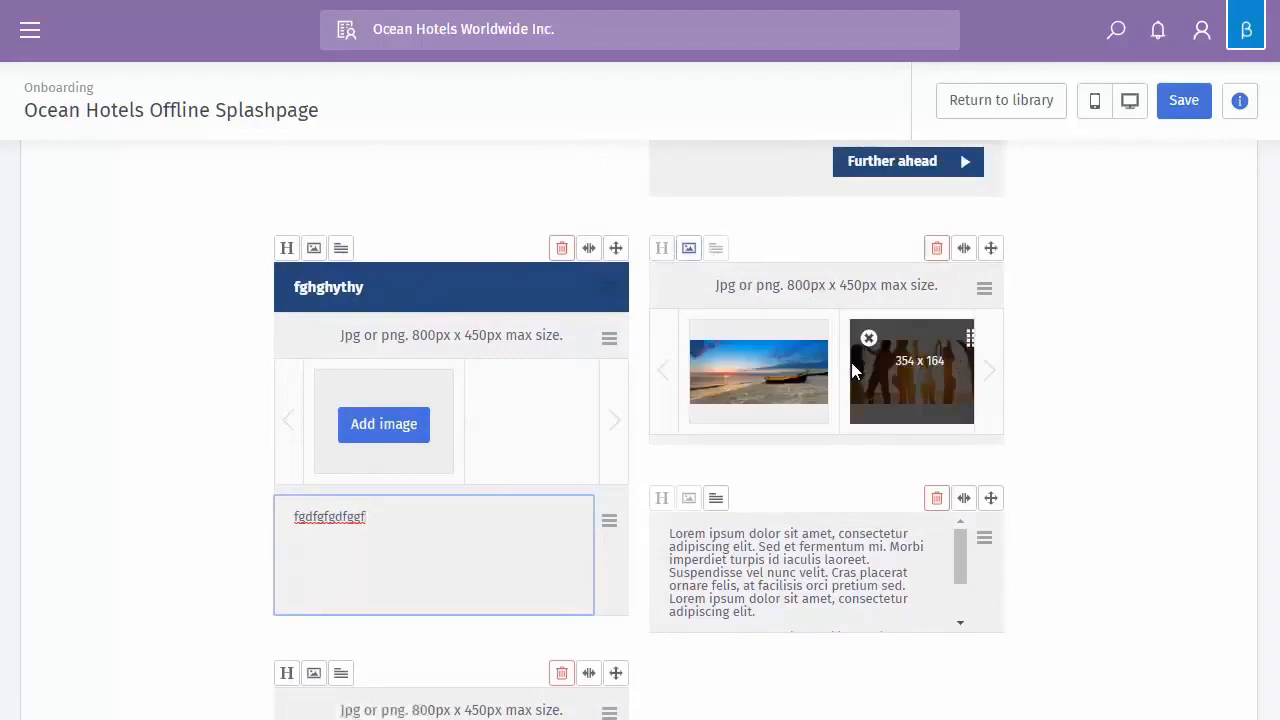
scroll(851, 370, down, 1)
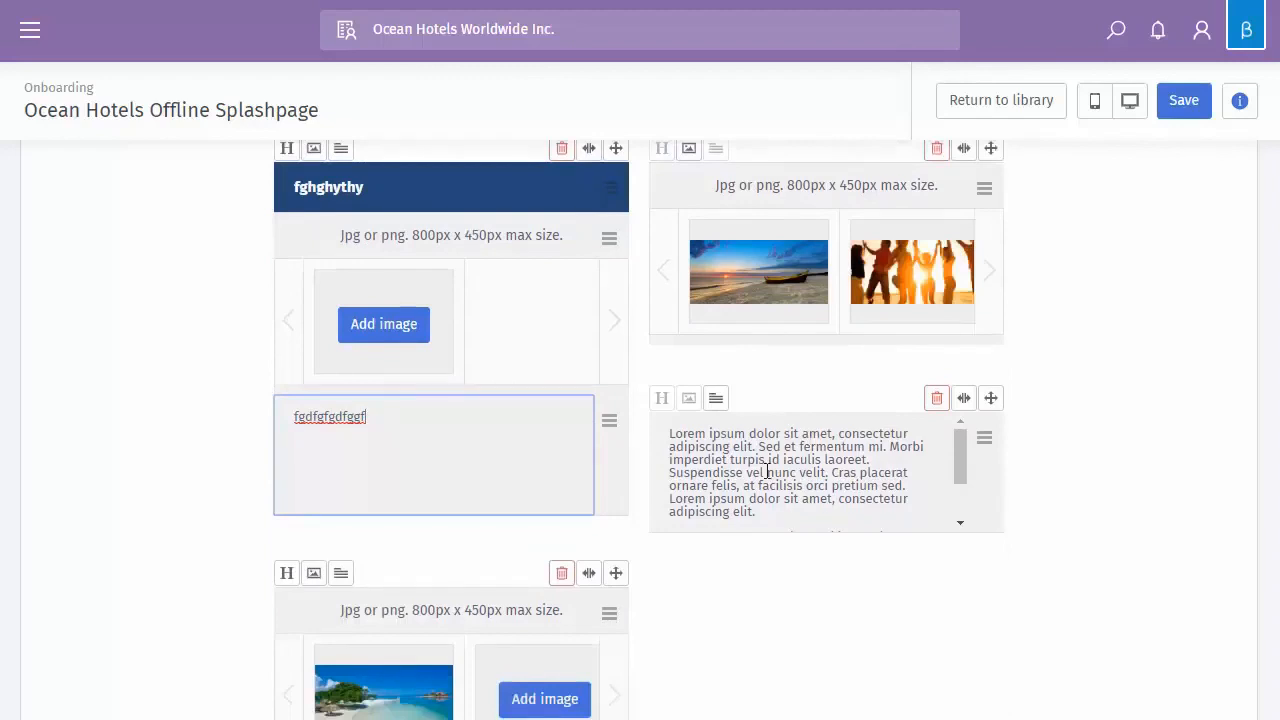
scroll(767, 472, down, 2)
scroll(1003, 371, down, 1)
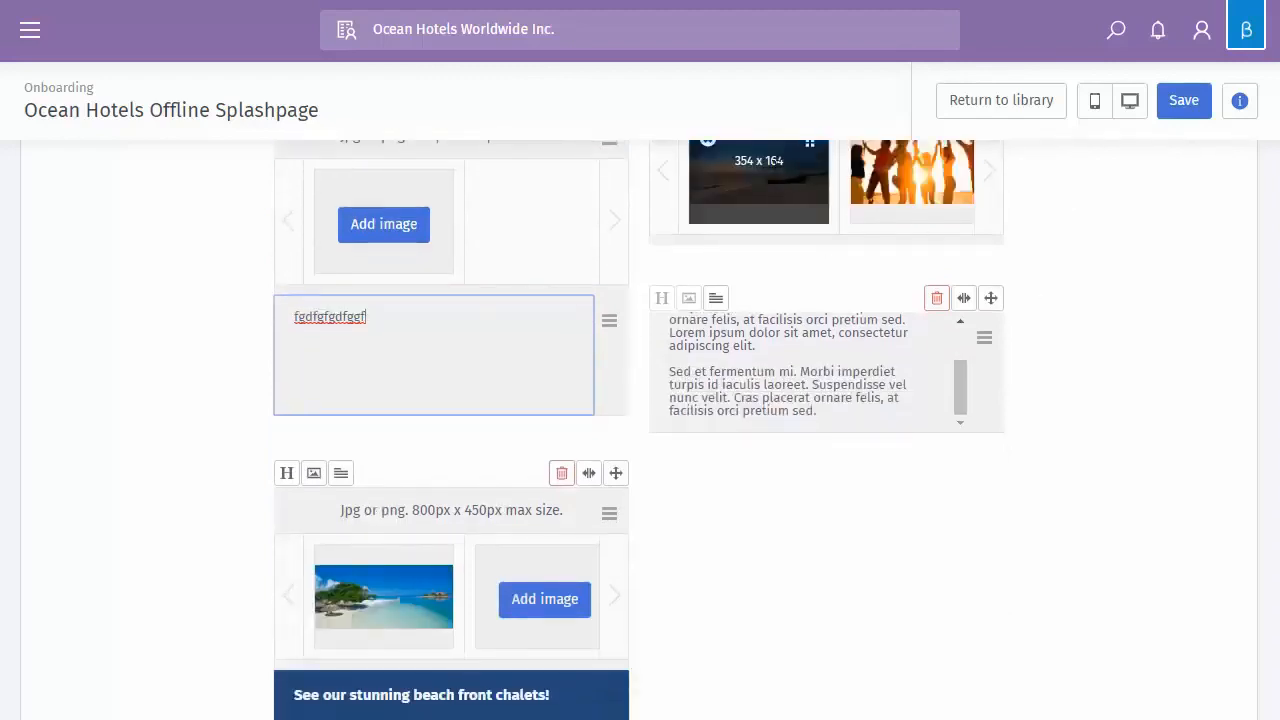
scroll(340, 349, down, 2)
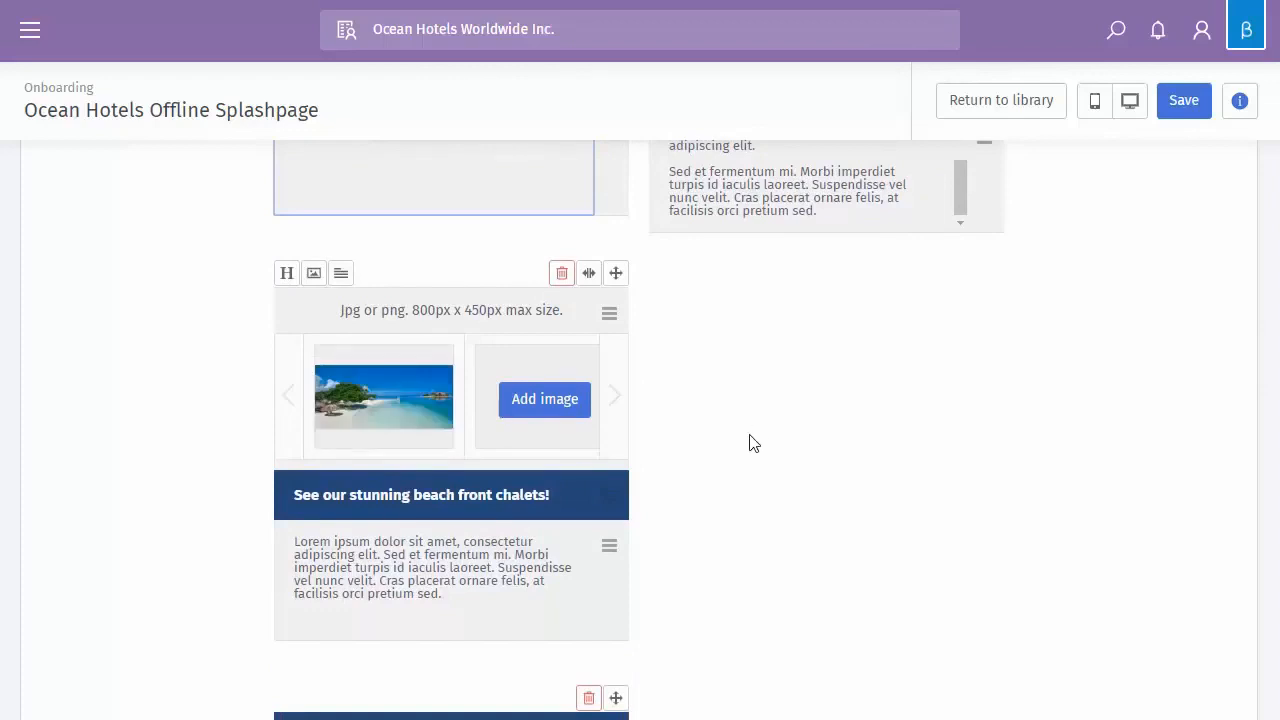
scroll(751, 436, down, 1)
scroll(714, 415, up, 2)
scroll(713, 422, up, 1)
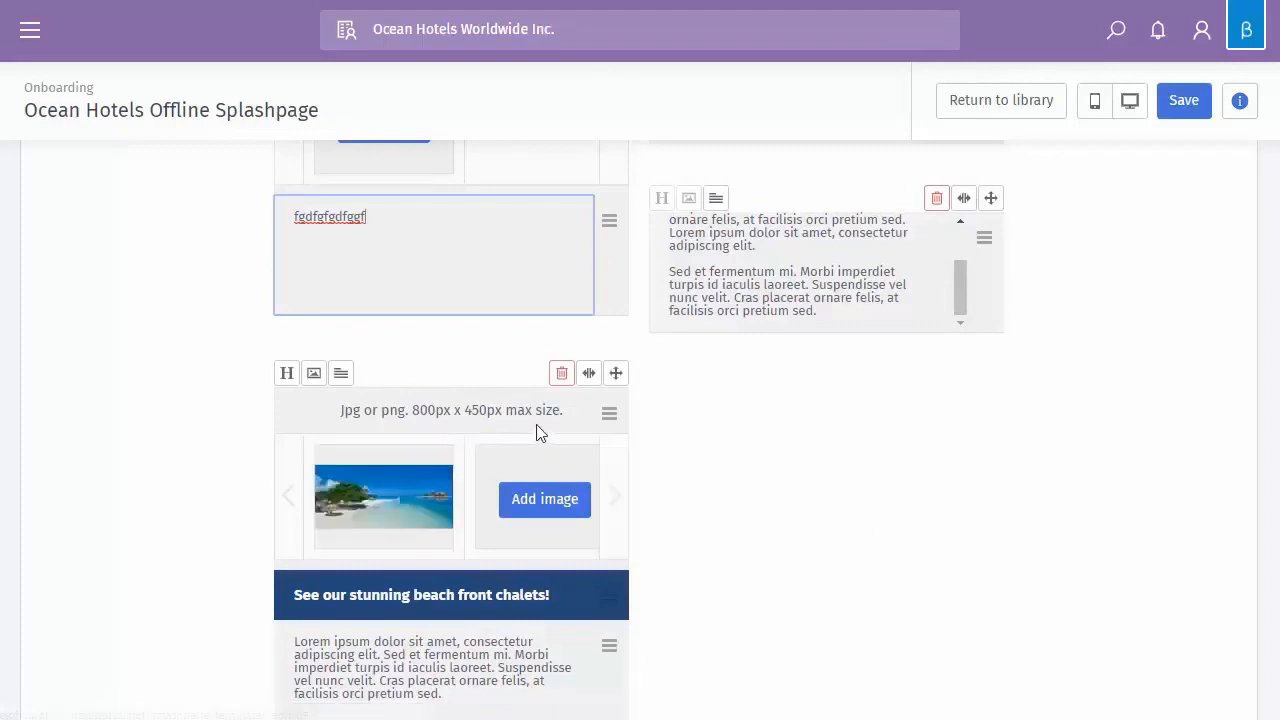
scroll(808, 463, down, 6)
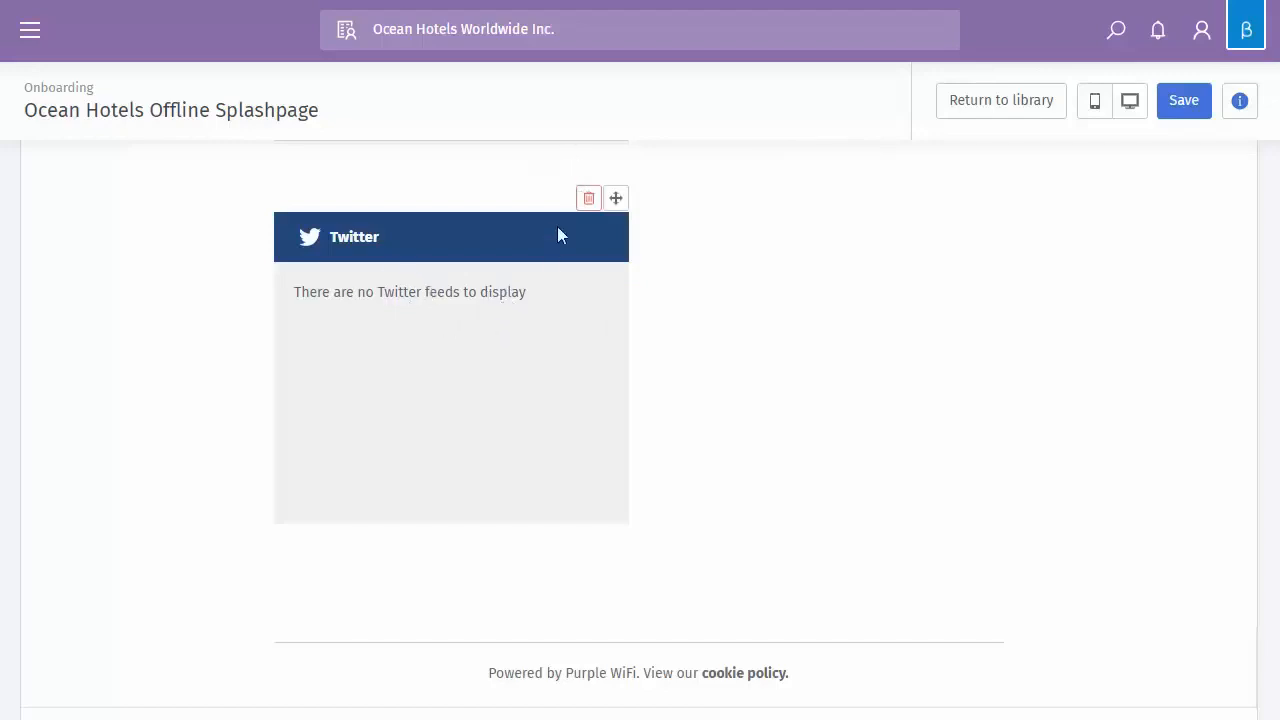
click(588, 198)
click(898, 210)
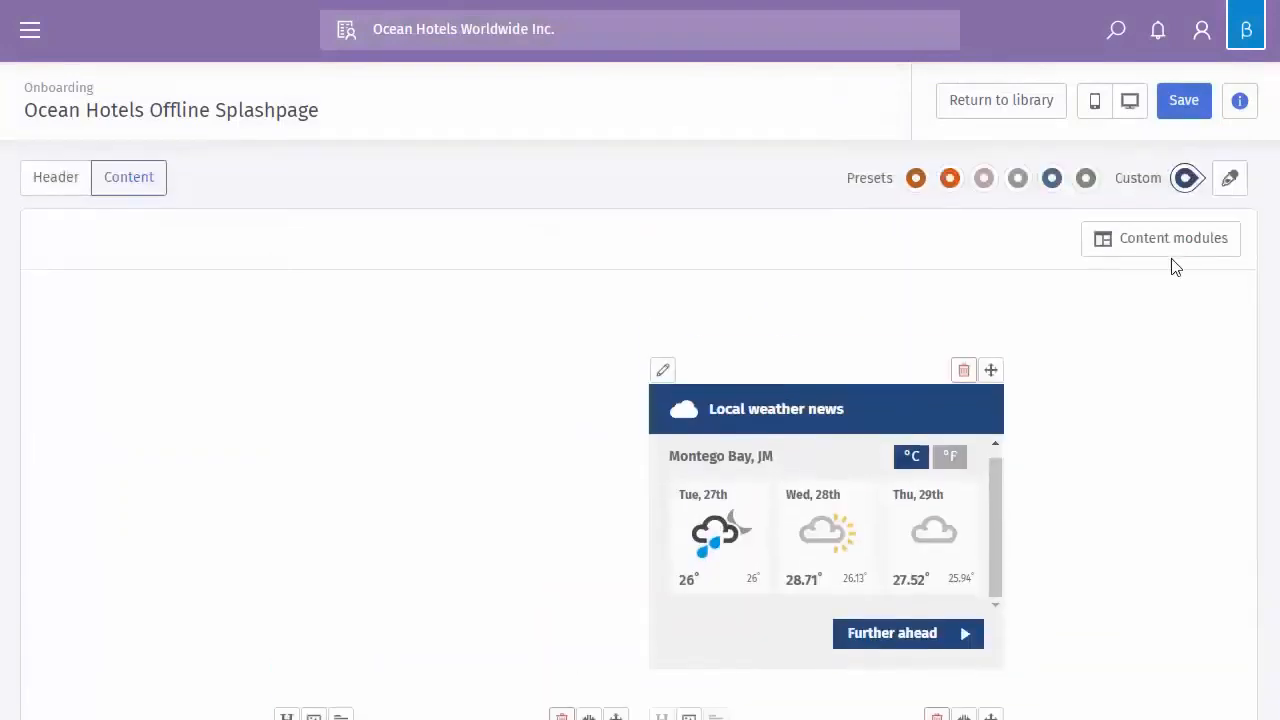
Add a Facebook feed module from the Content modules list beside the weather module
click(1172, 252)
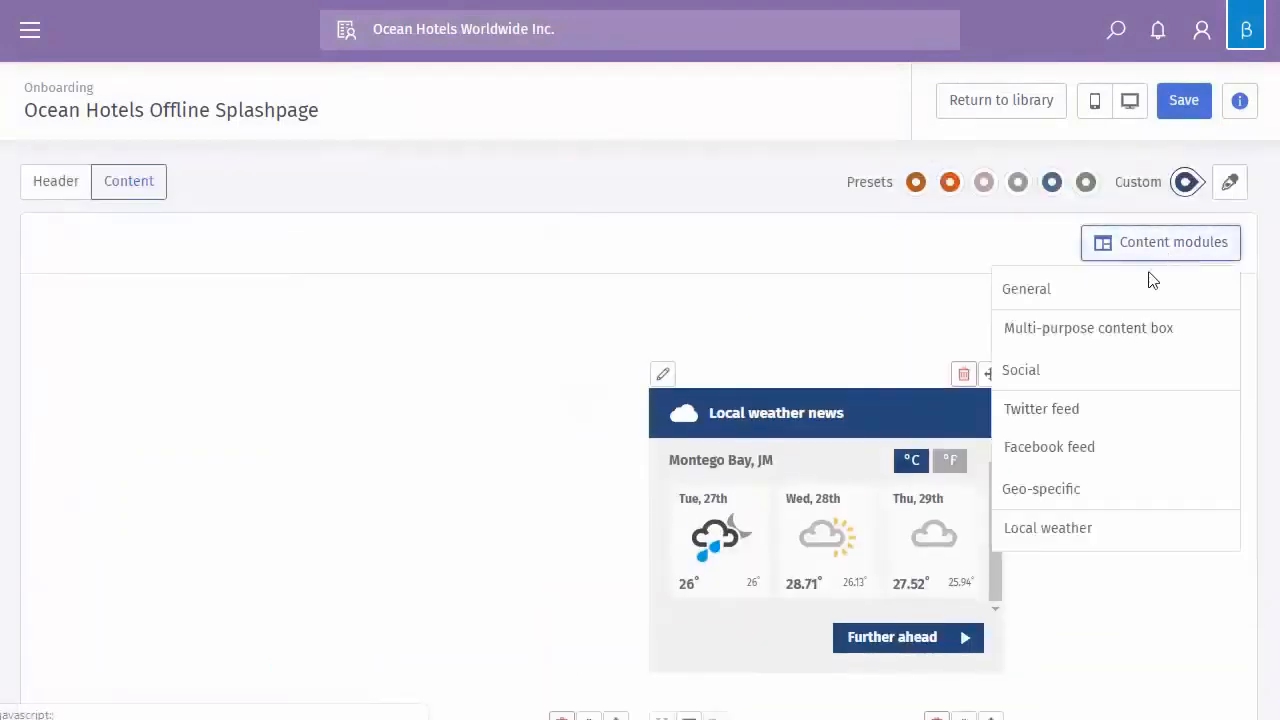
click(1041, 449)
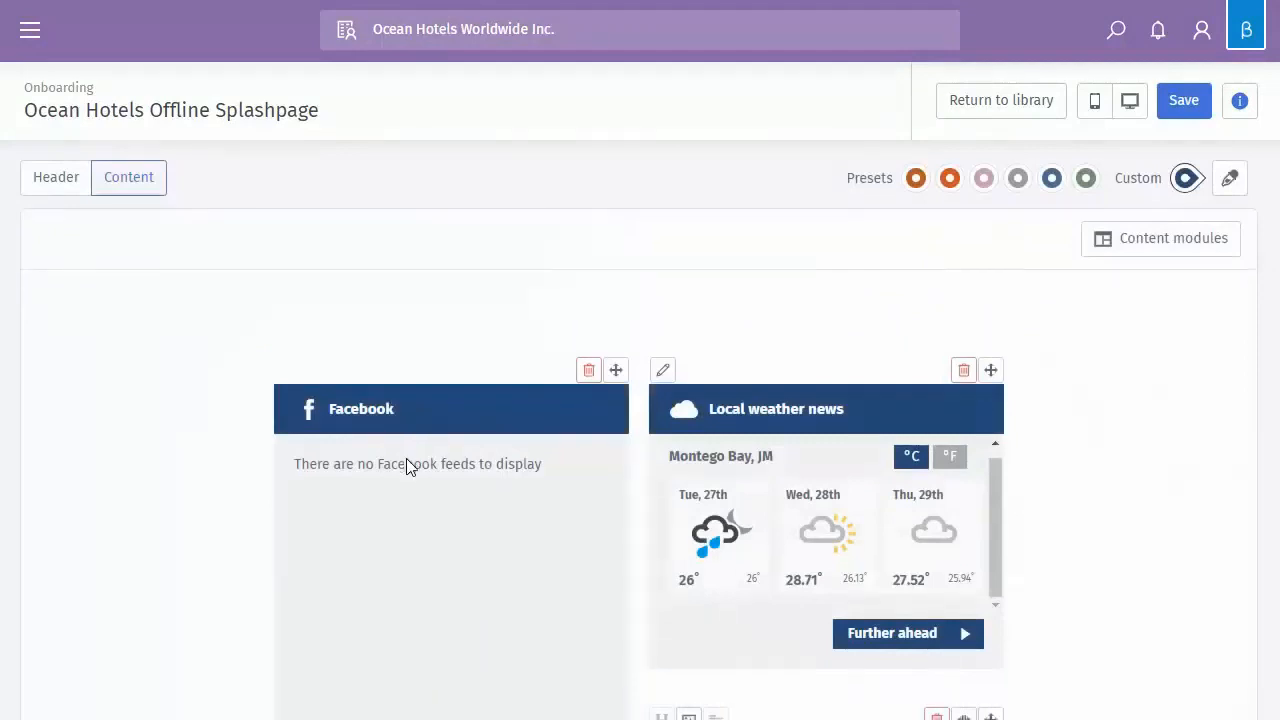
scroll(380, 500, down, 1)
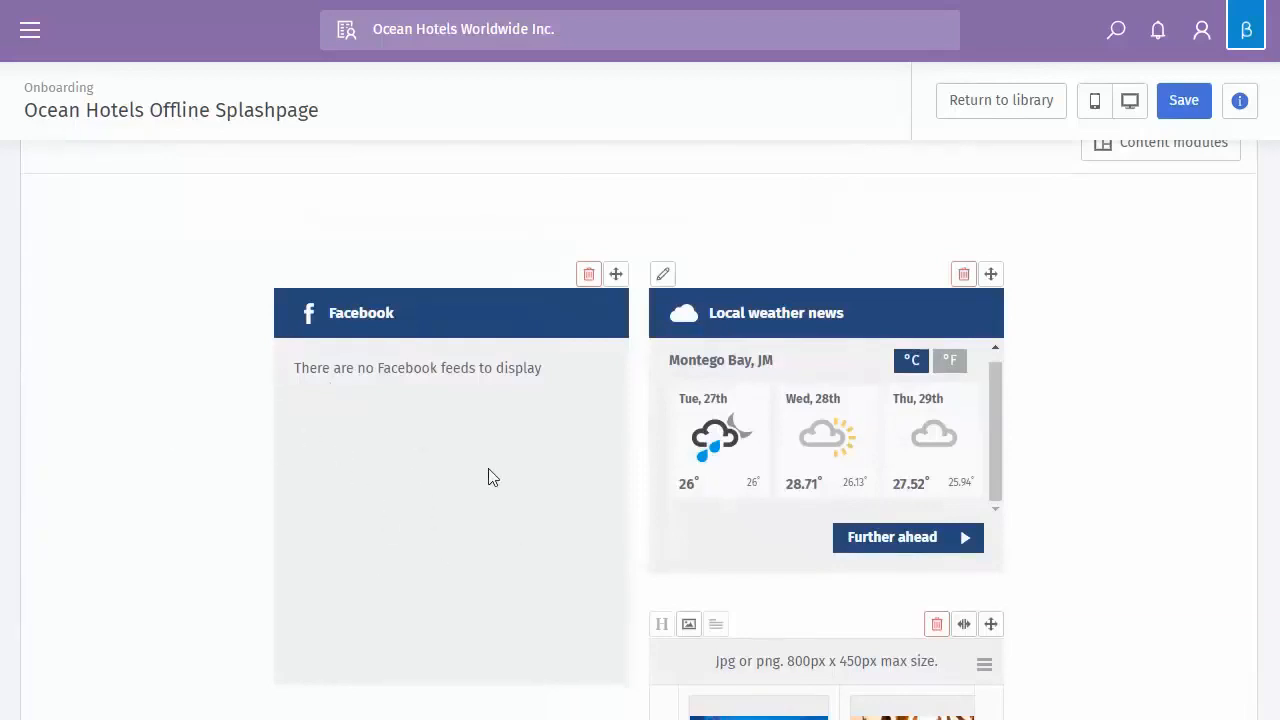
scroll(1060, 560, up, 1)
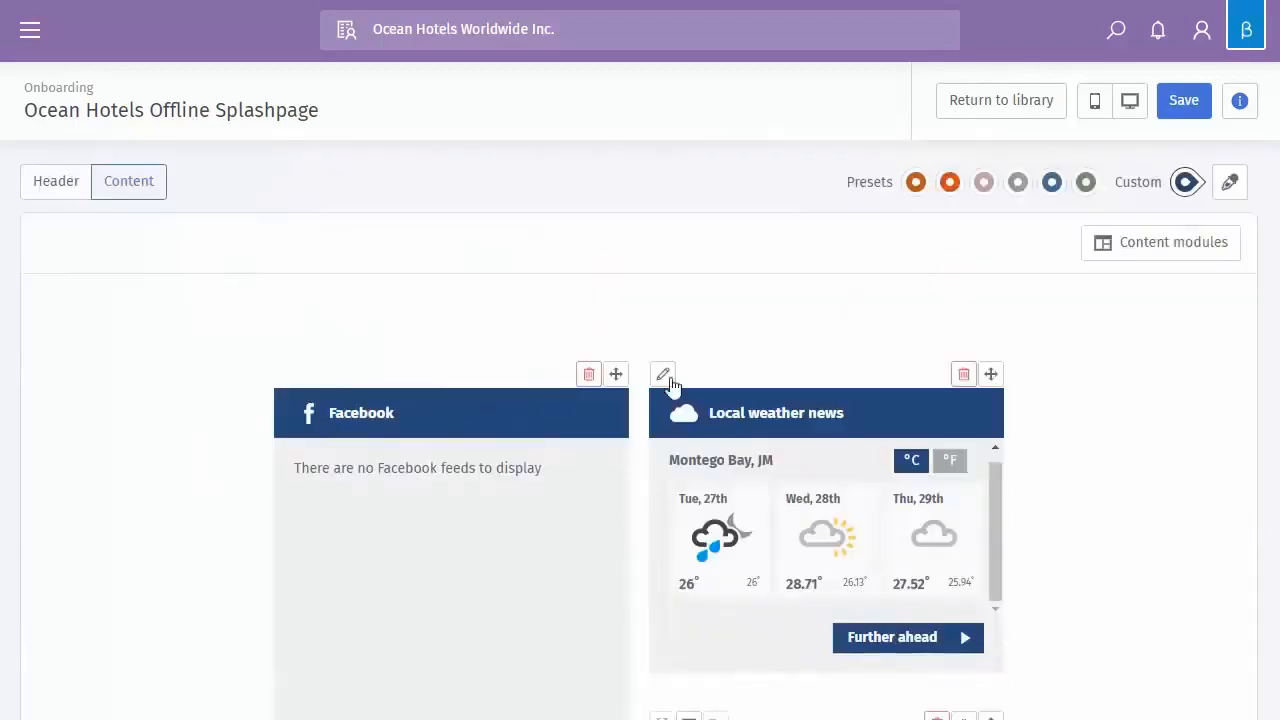
Save the template, save it again with version history, and open version management
click(1191, 106)
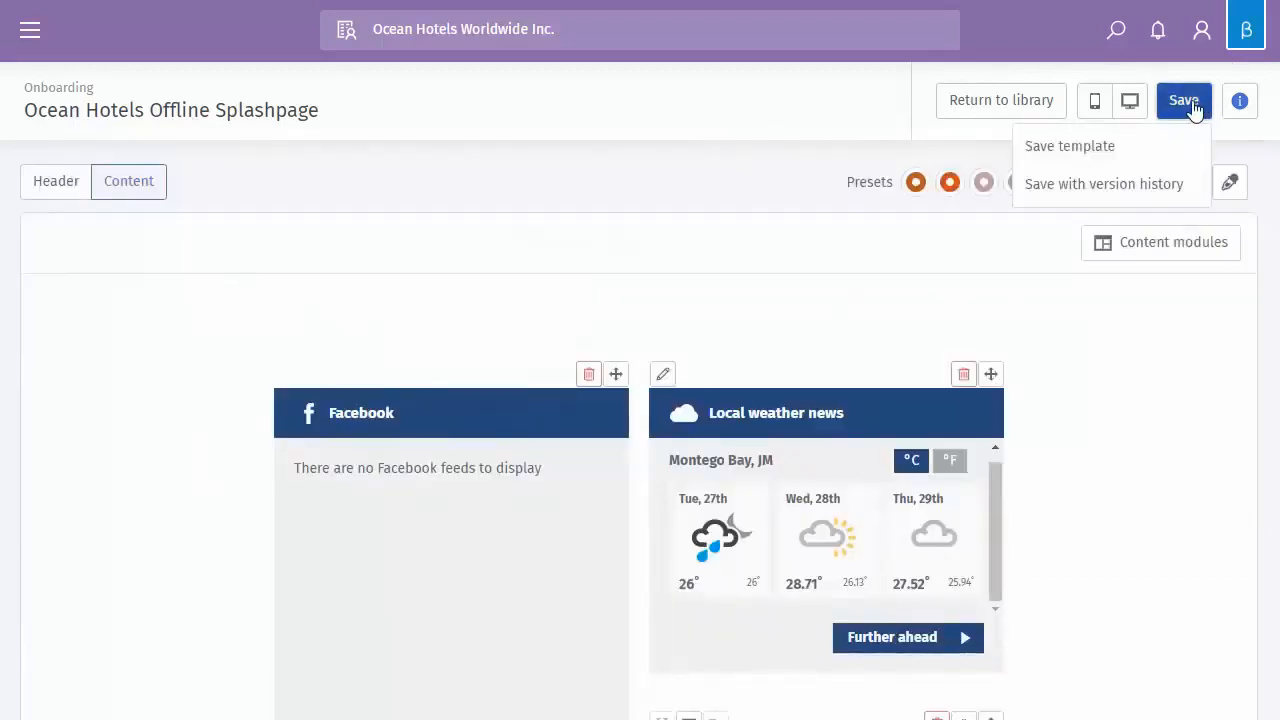
click(1128, 155)
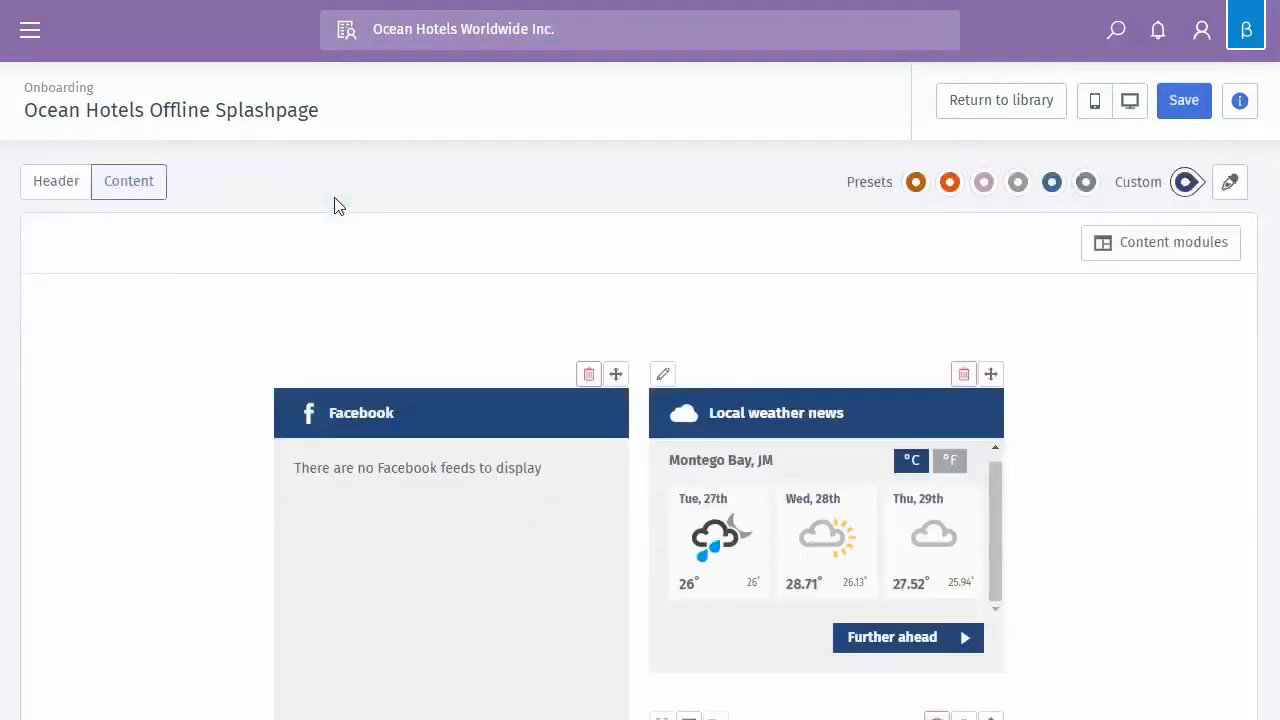
click(1190, 110)
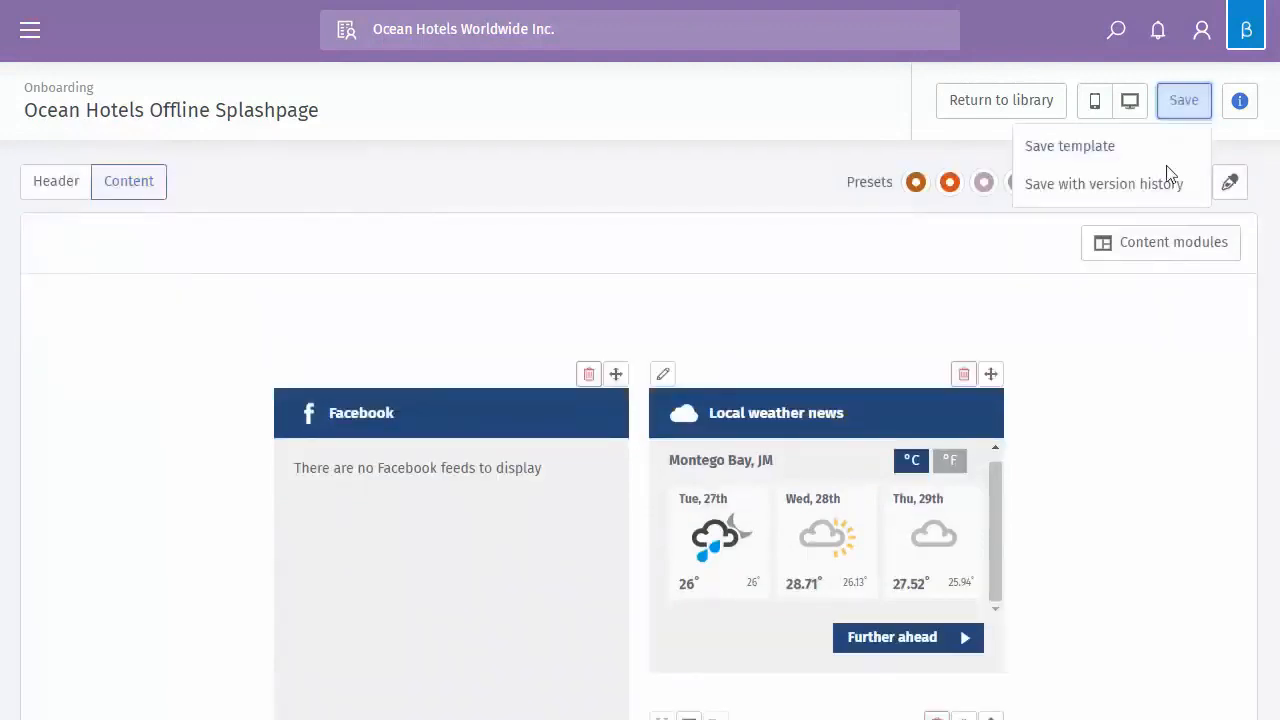
click(1097, 203)
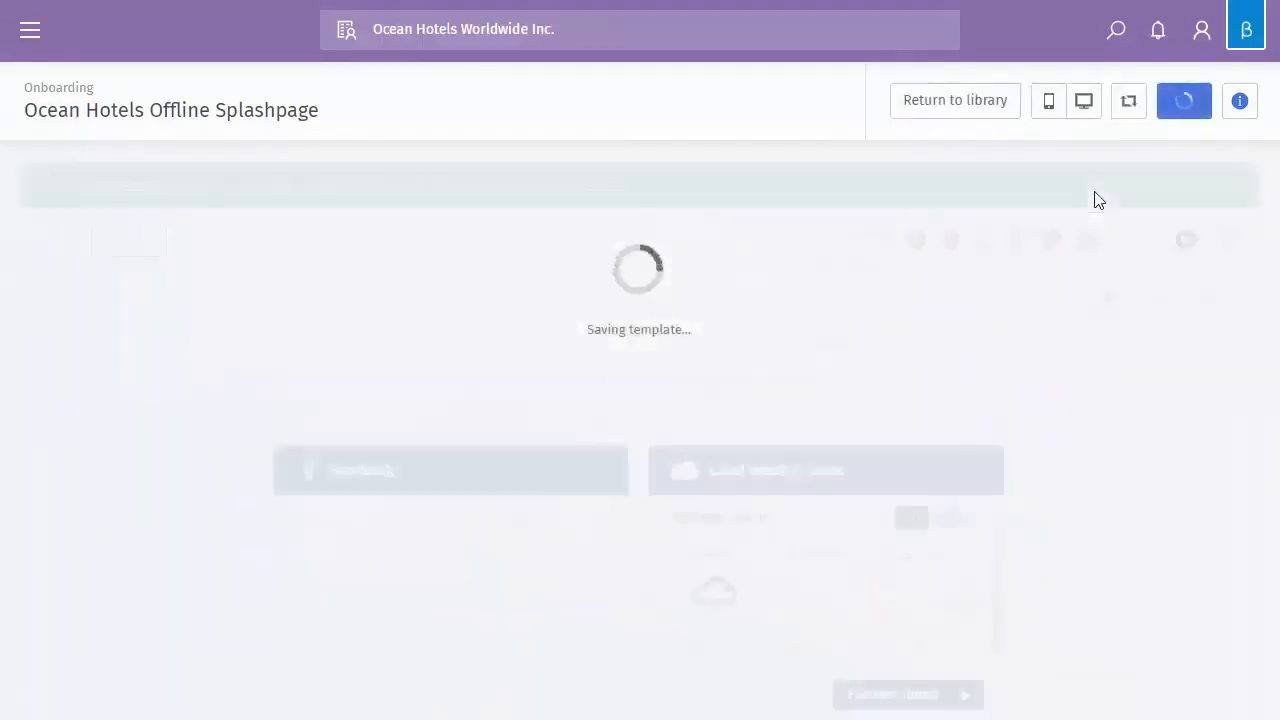
click(1130, 107)
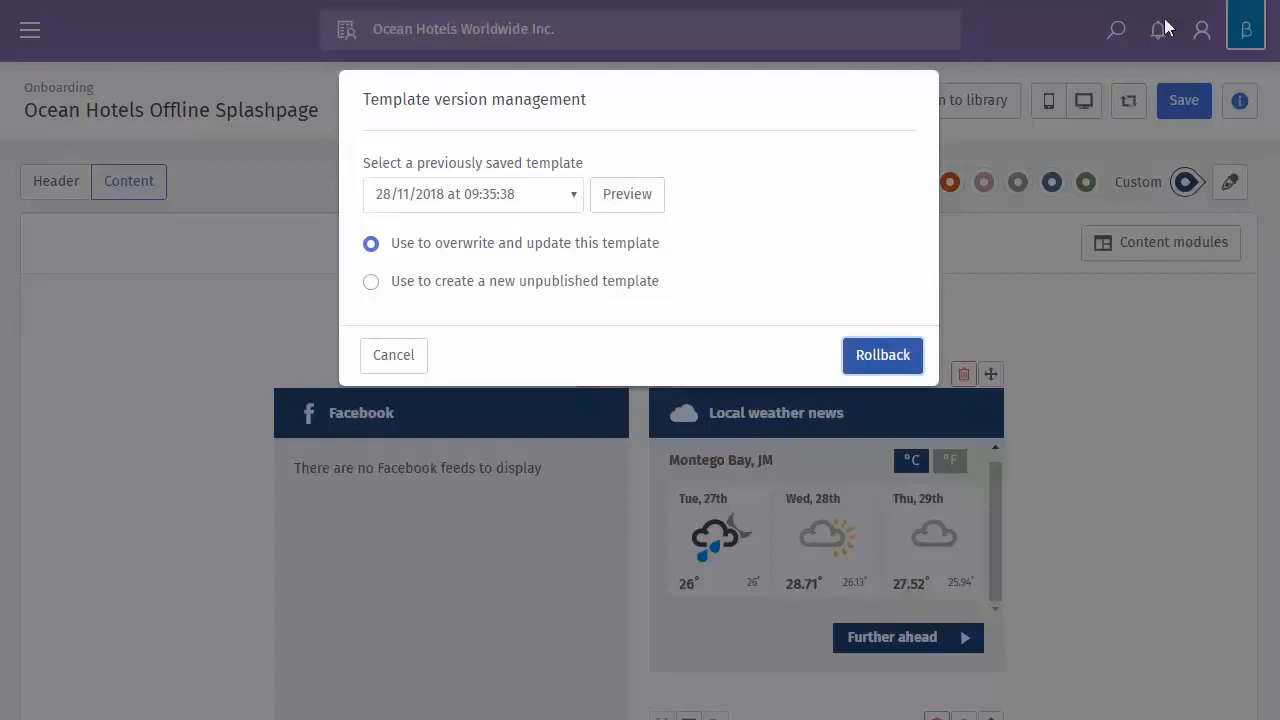
Check the saved versions list, cancel without rolling back, and return to the template library
click(567, 196)
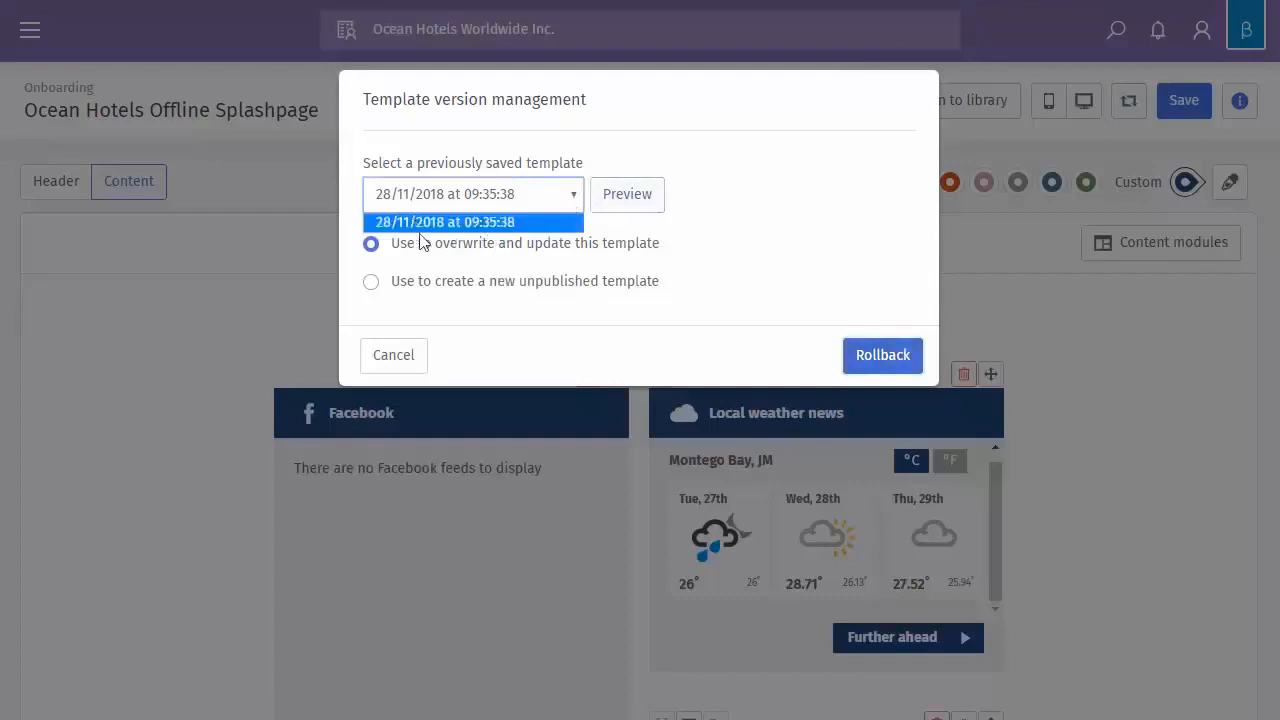
click(726, 209)
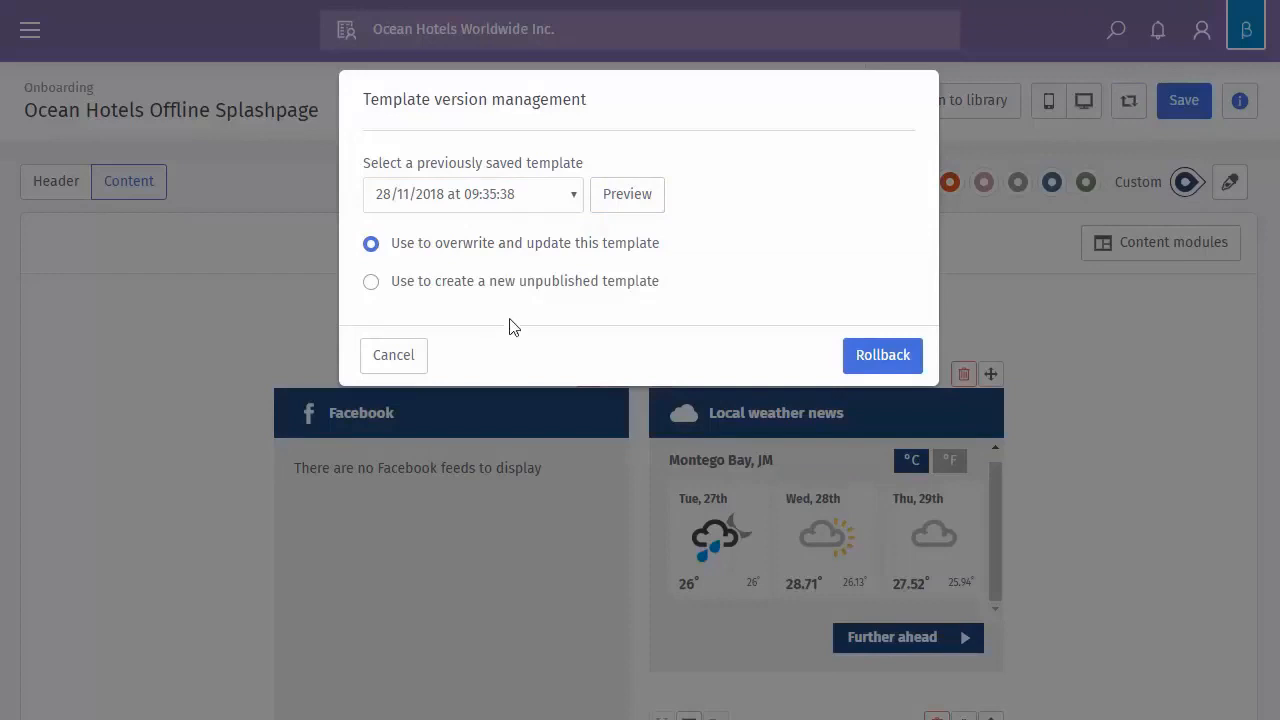
click(391, 356)
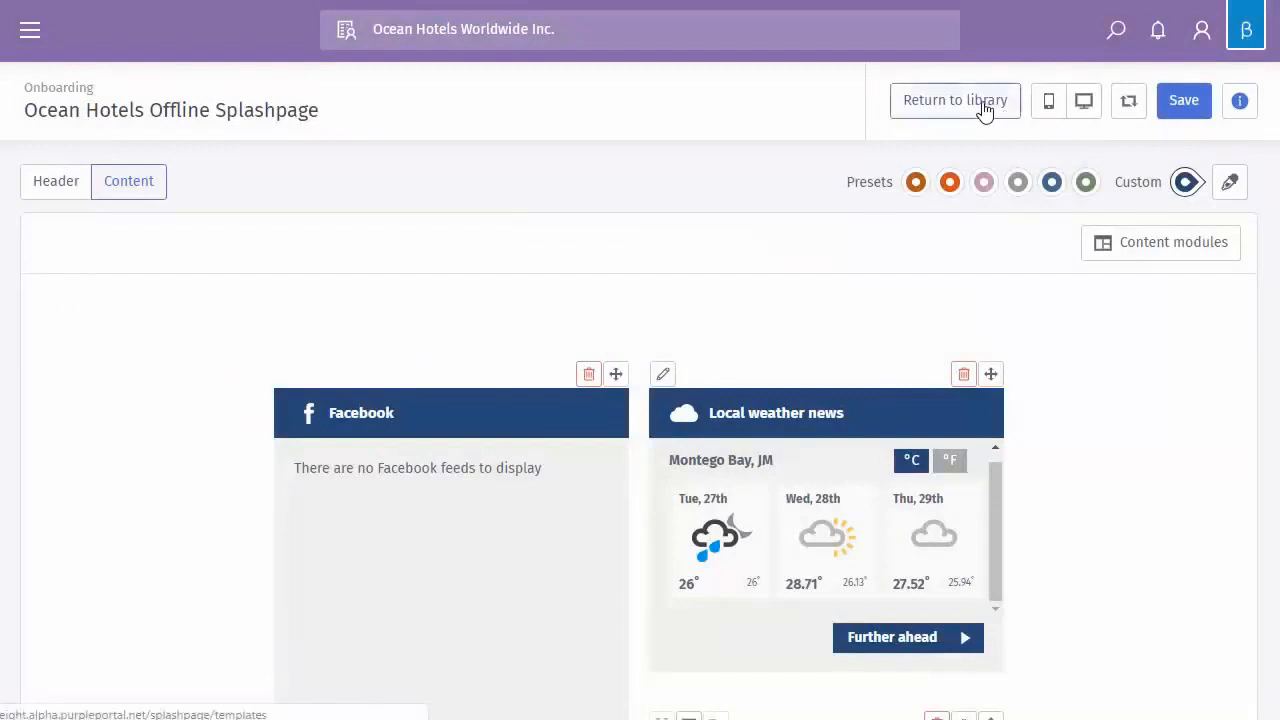
click(984, 110)
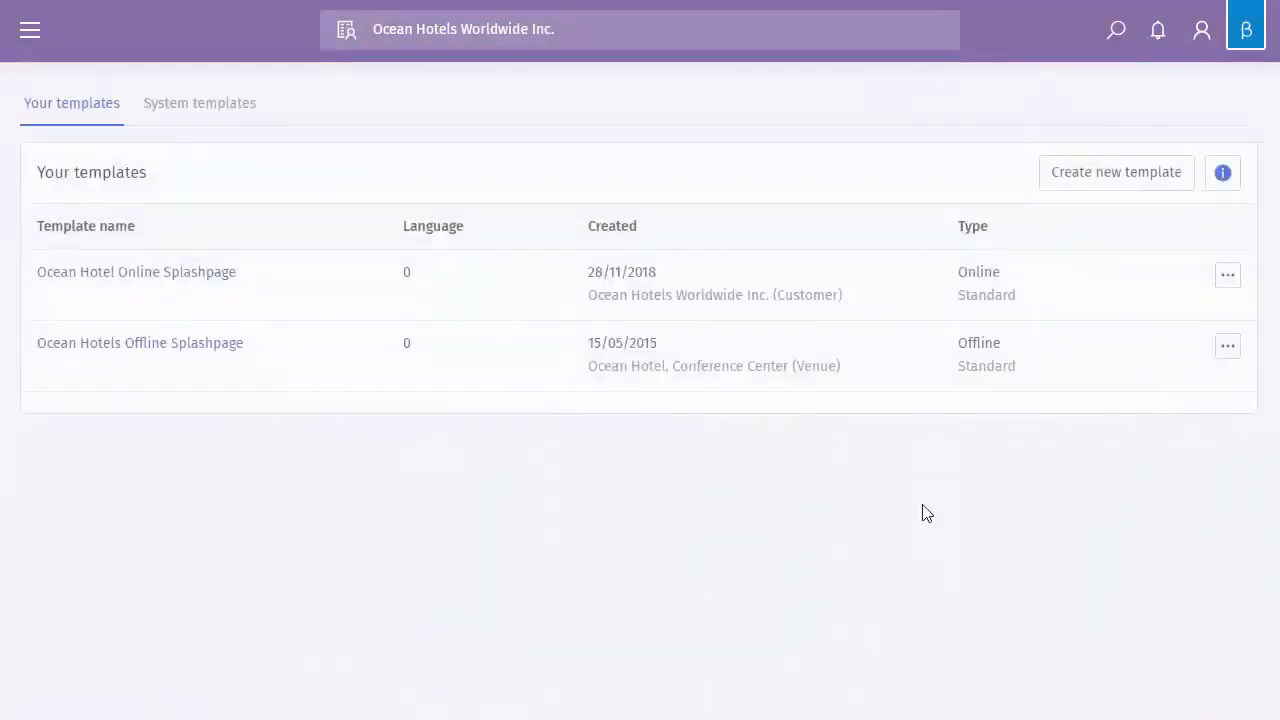